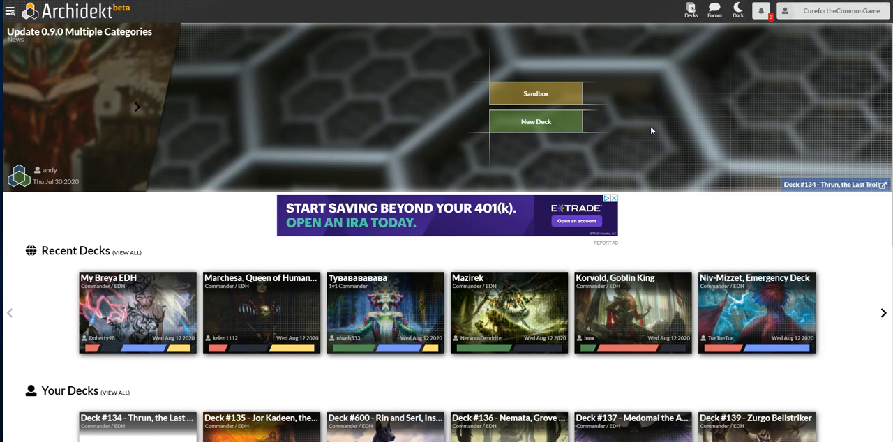
Create a new public deck named "Deck #134 - Thrun, the Last Troll" in the Commander / EDH format.
{"action": "left_click", "coordinate": [534, 124]}
{"action": "left_click", "coordinate": [459, 197]}
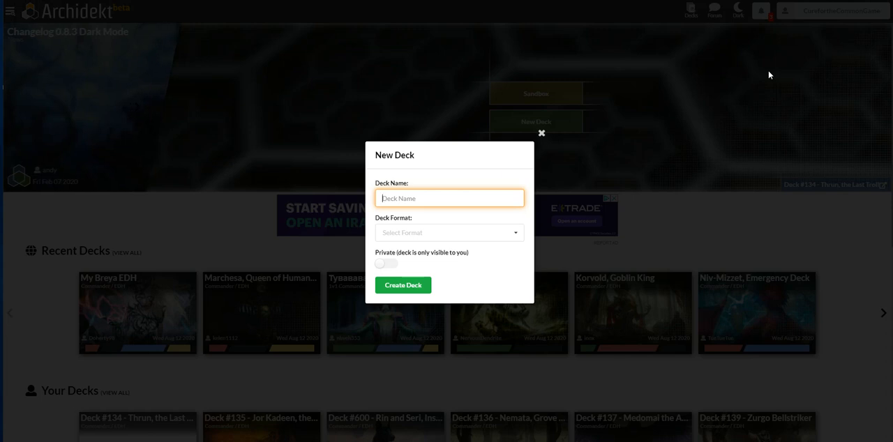
{"action": "type", "text": "Deck #134 - Thrun, t"}
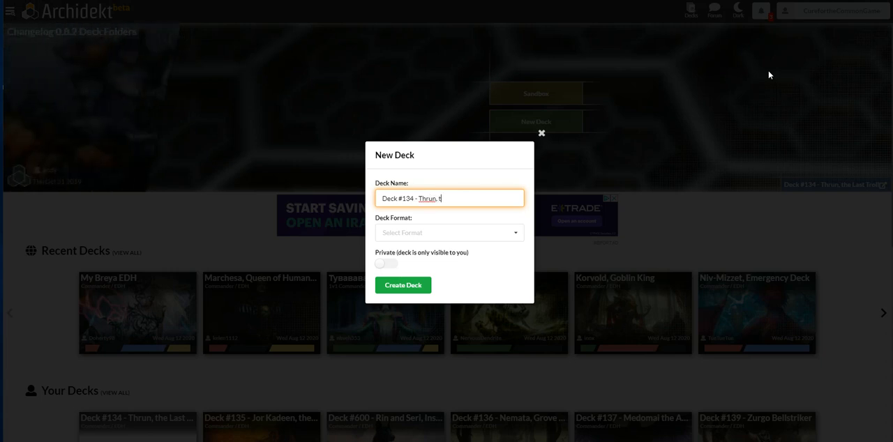
{"action": "type", "text": "he Last Troll"}
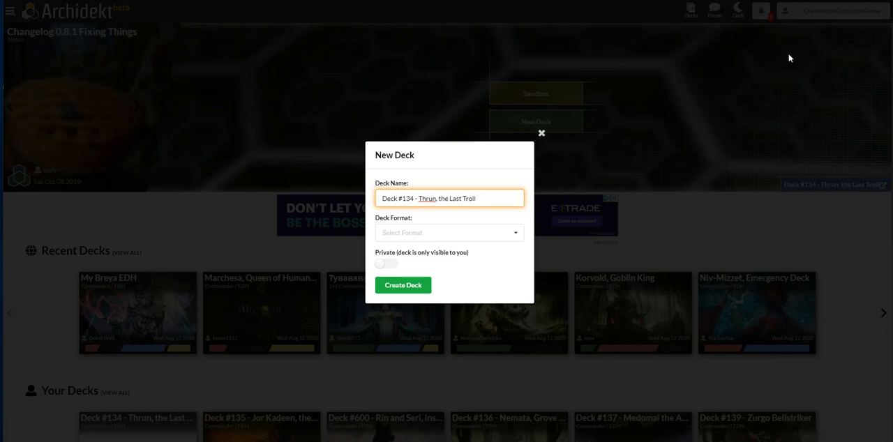
{"action": "left_click", "coordinate": [518, 235]}
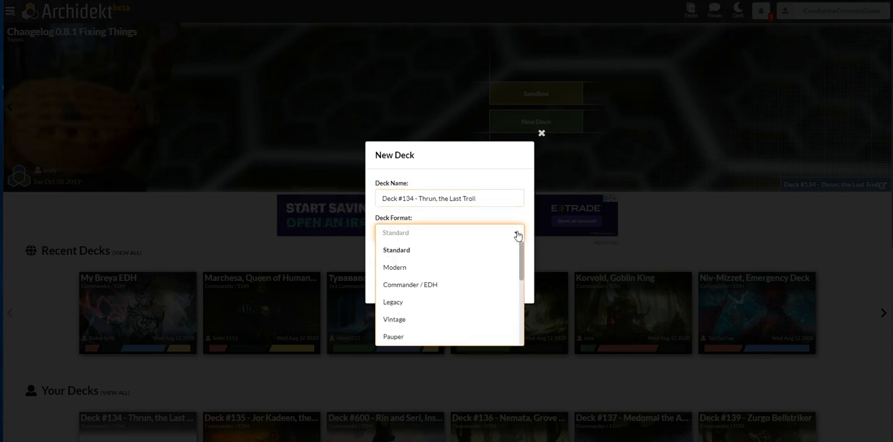
{"action": "left_click", "coordinate": [437, 289]}
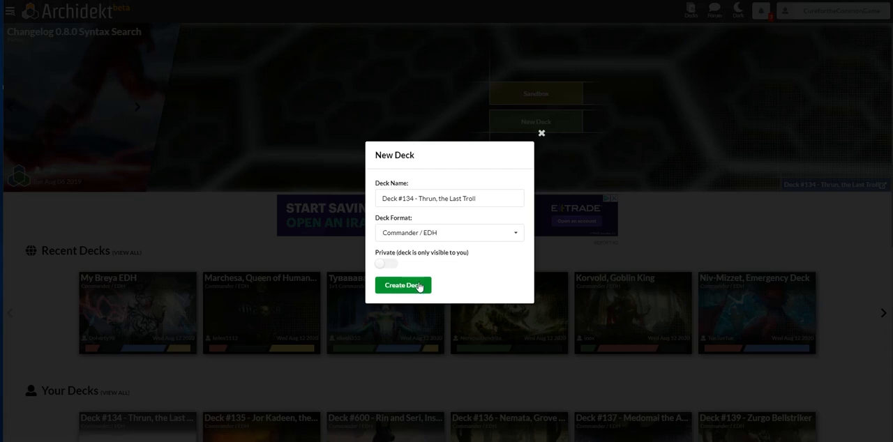
{"action": "left_click", "coordinate": [419, 286]}
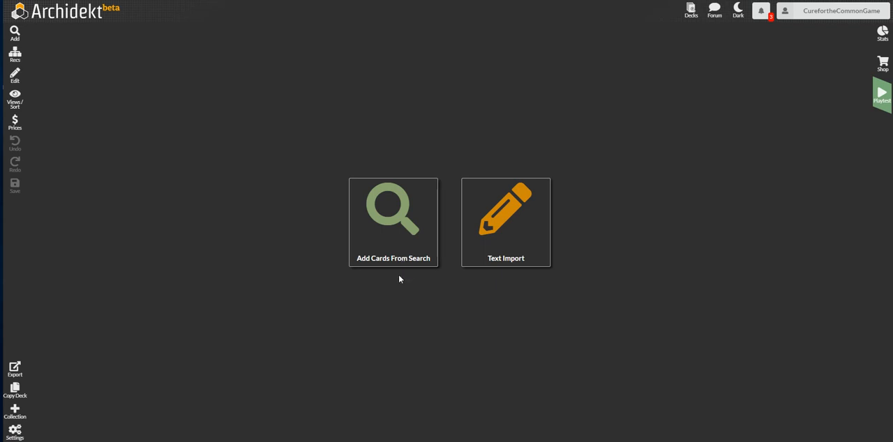
Find the card Thrun, the Last Troll and set its $3.65 printing as the deck's commander.
{"action": "left_click", "coordinate": [403, 255]}
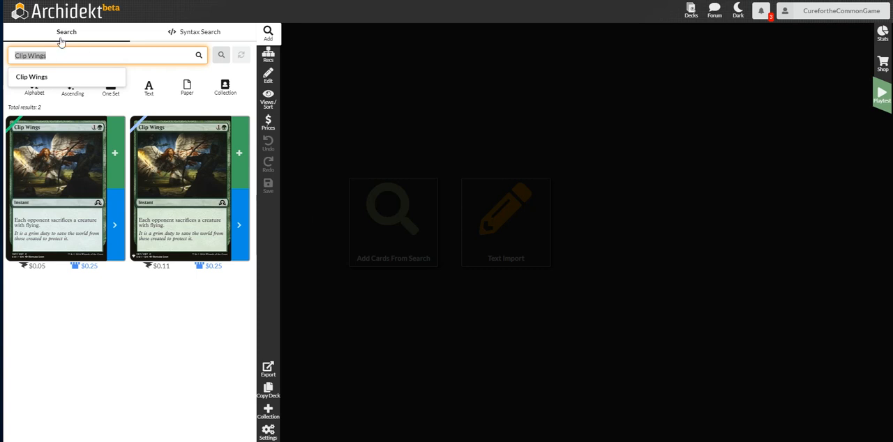
{"action": "type", "text": "thrun"}
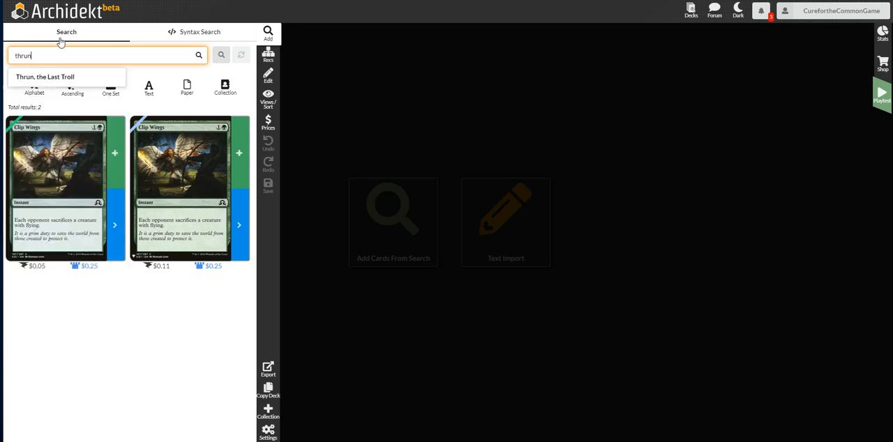
{"action": "left_click", "coordinate": [70, 77]}
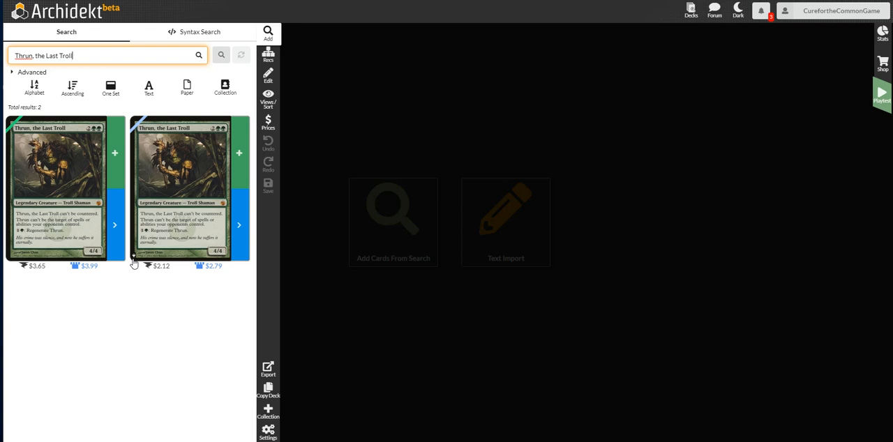
{"action": "left_click", "coordinate": [116, 221]}
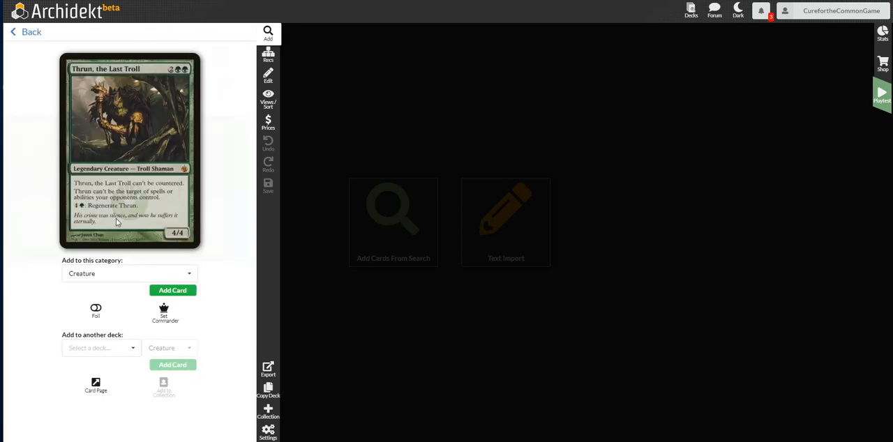
{"action": "left_click", "coordinate": [164, 317]}
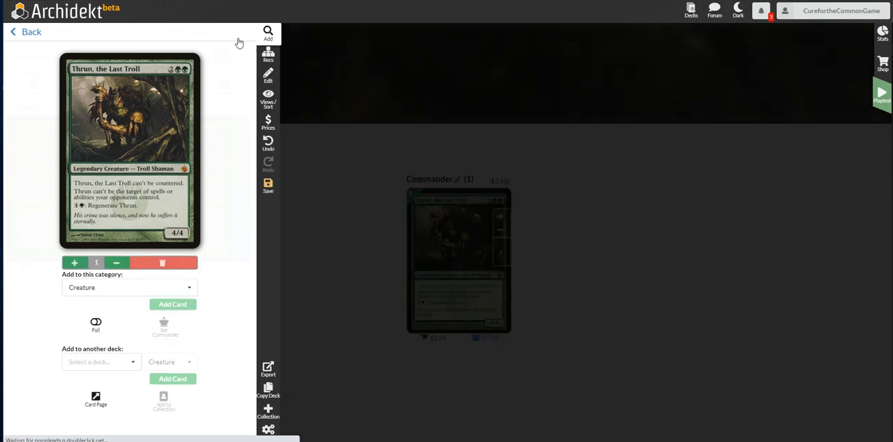
{"action": "left_click", "coordinate": [15, 33]}
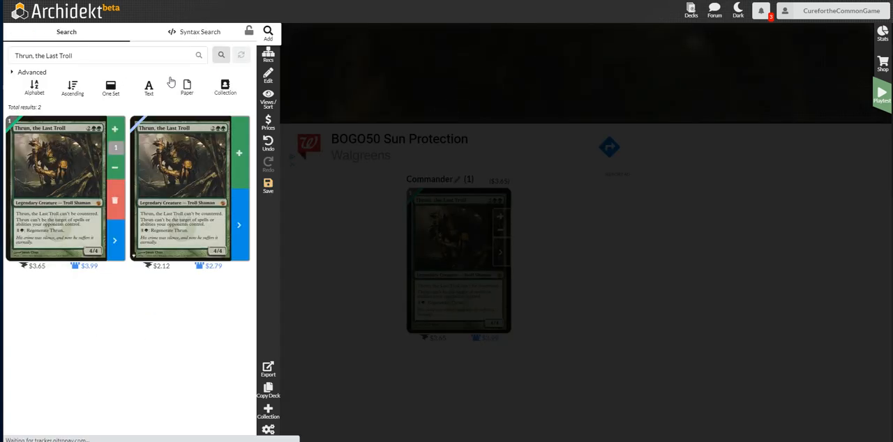
Add one copy of Dark Ritual to the deck and remove it from the deck list again.
{"action": "left_click", "coordinate": [134, 56]}
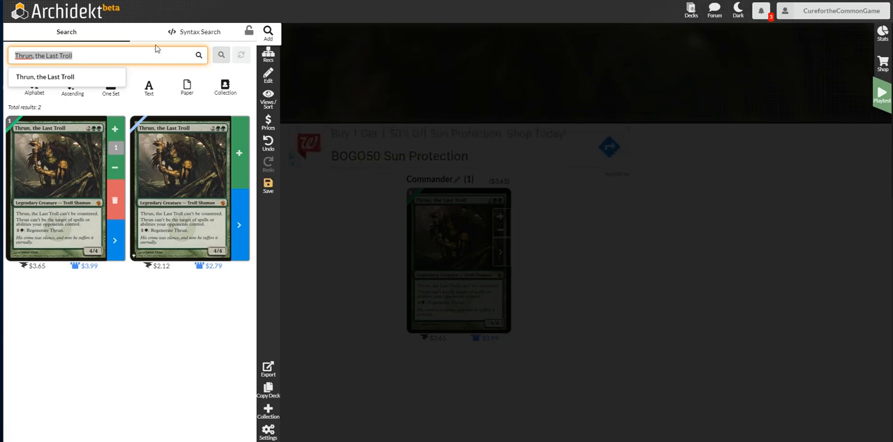
{"action": "type", "text": "dark rit"}
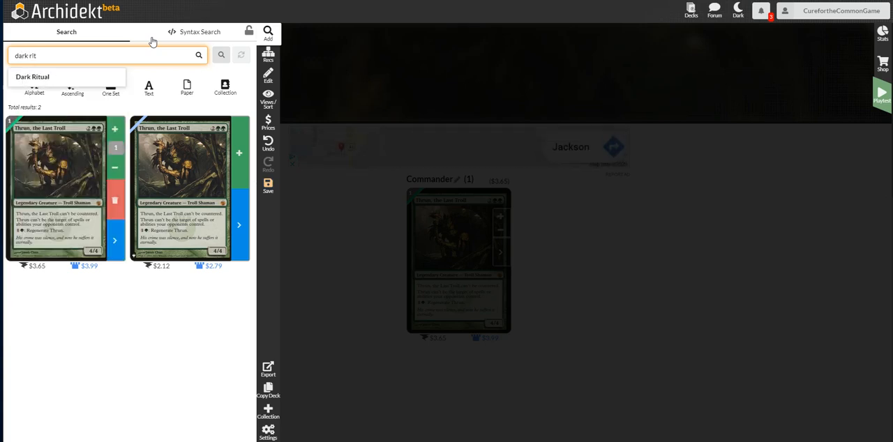
{"action": "left_click", "coordinate": [28, 78]}
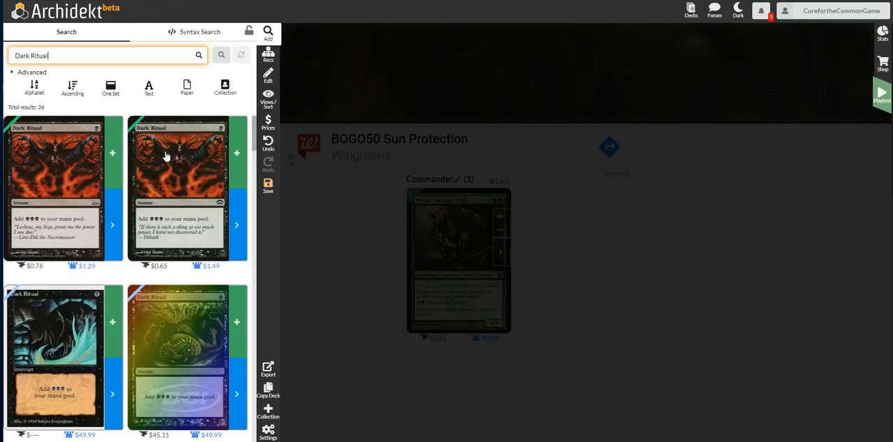
{"action": "left_click", "coordinate": [113, 147]}
{"action": "left_click", "coordinate": [113, 147]}
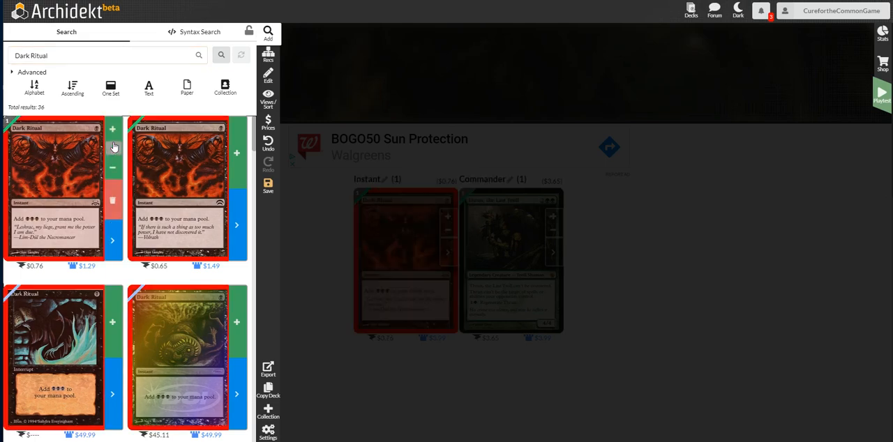
{"action": "left_click", "coordinate": [615, 224]}
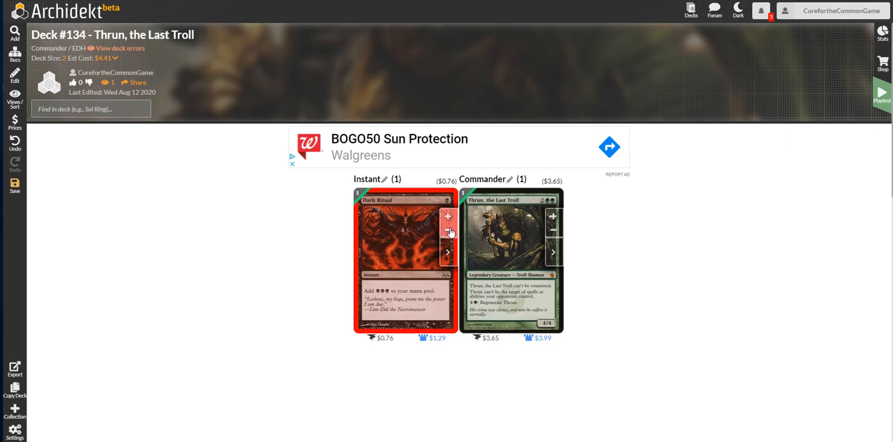
{"action": "left_click", "coordinate": [448, 230]}
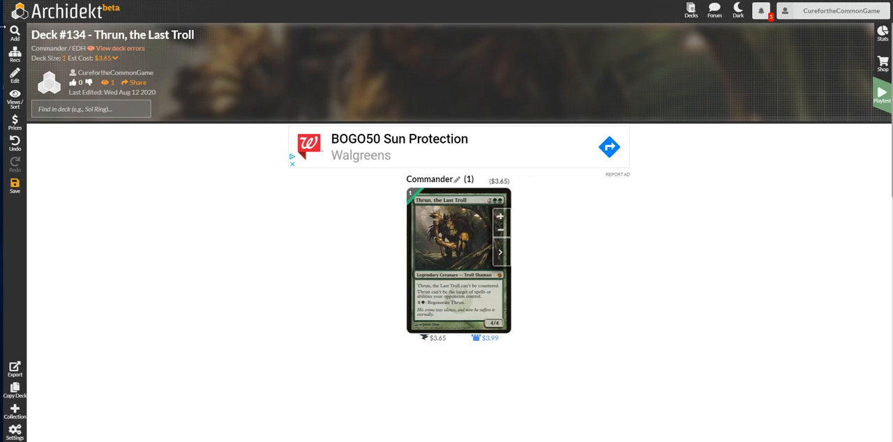
Search for Horned Troll and add one copy of the older $0.08 printing to the deck.
{"action": "left_click", "coordinate": [13, 33]}
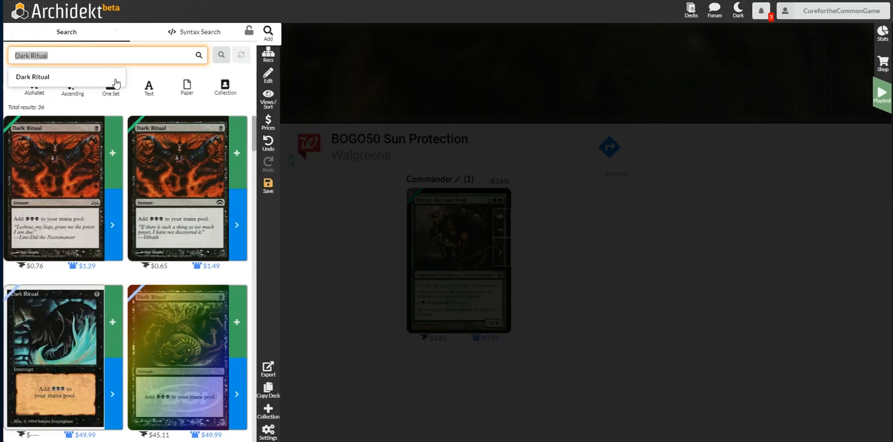
{"action": "type", "text": "horned"}
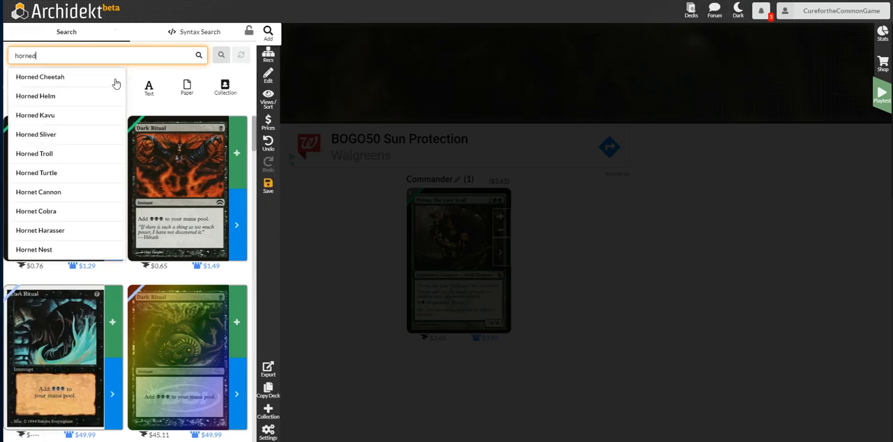
{"action": "type", "text": "tr"}
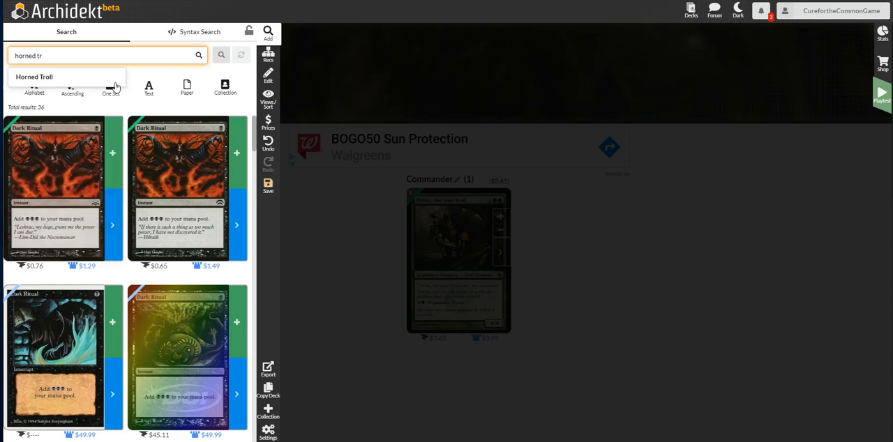
{"action": "left_click", "coordinate": [93, 70]}
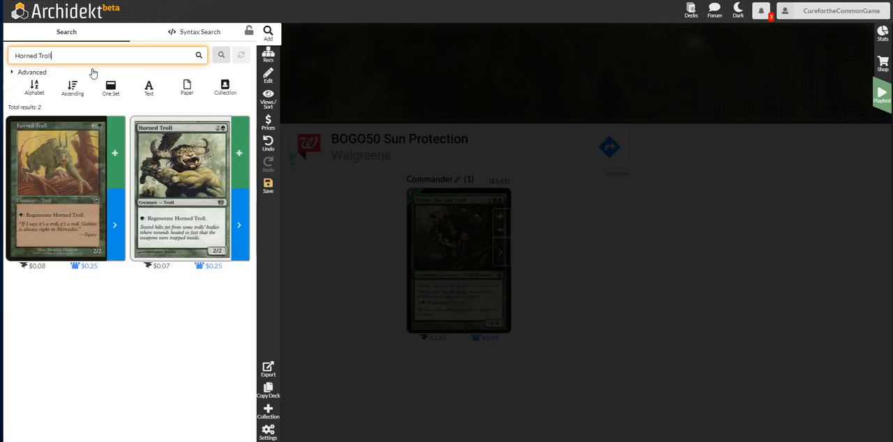
{"action": "left_click", "coordinate": [115, 153]}
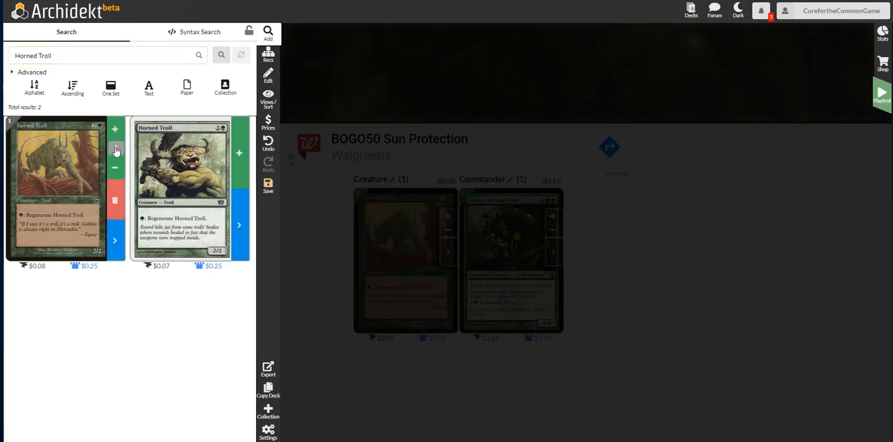
Search for Cudgel Troll and add one copy of the $0.09 printing to the deck.
{"action": "left_click", "coordinate": [98, 56]}
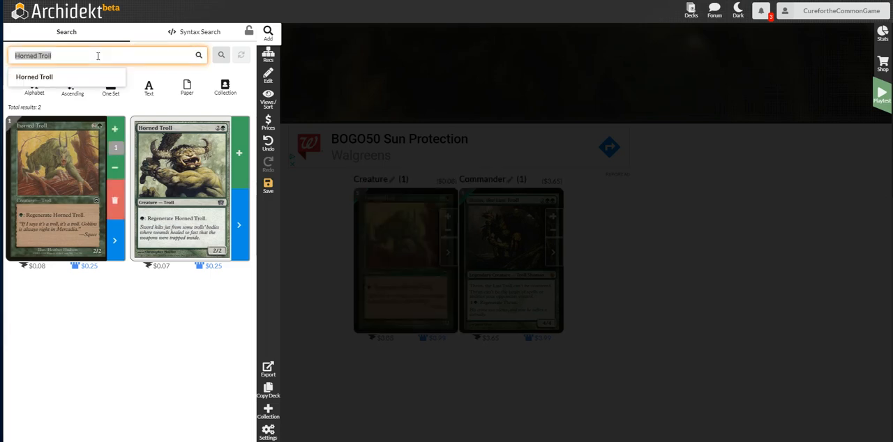
{"action": "type", "text": "cudgel tr"}
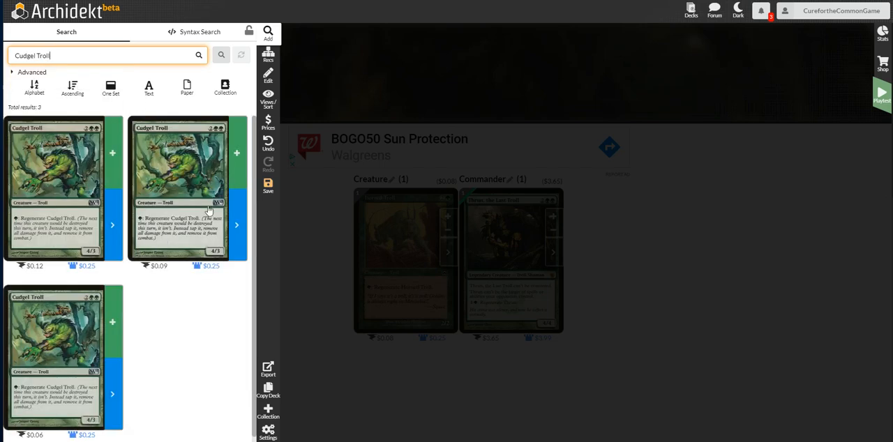
{"action": "left_click", "coordinate": [234, 163]}
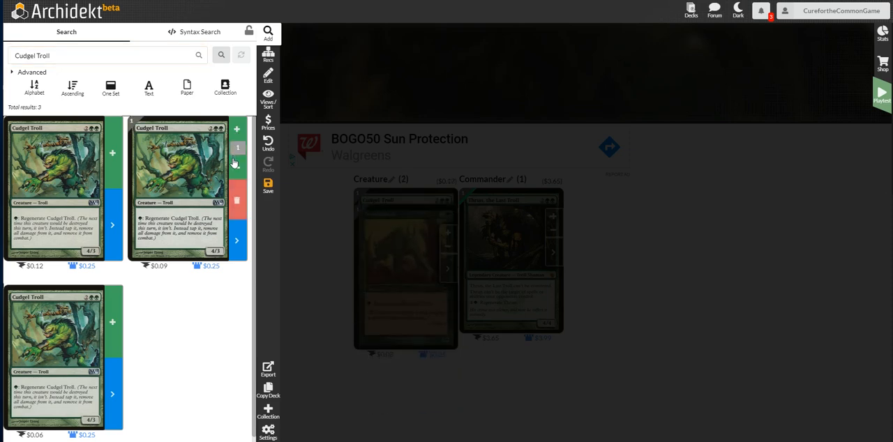
Search for Troll Ascetic, add one copy of the non-foil $1.49 printing, and return to the deck list.
{"action": "left_click", "coordinate": [107, 58]}
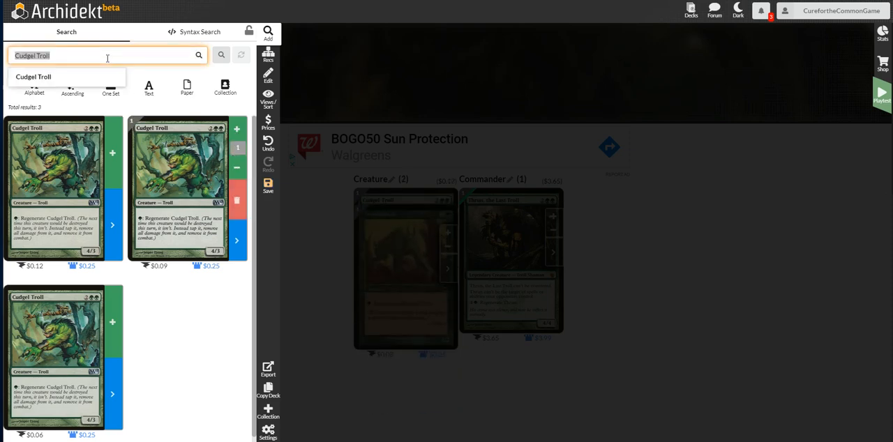
{"action": "type", "text": "tro"}
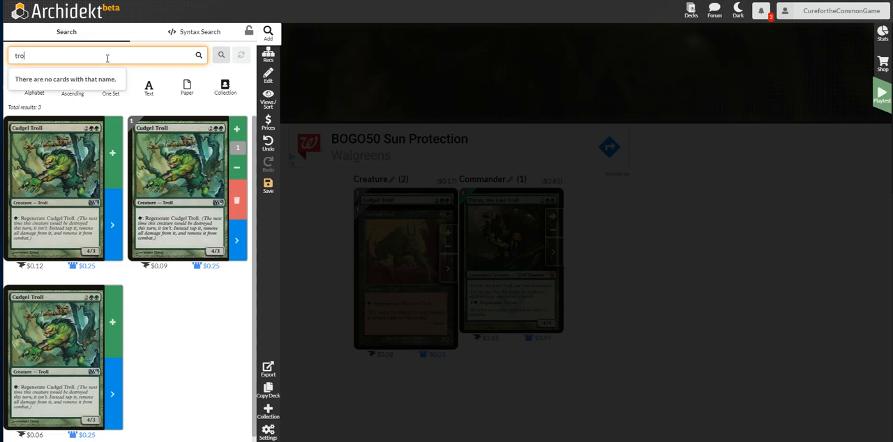
{"action": "type", "text": "ll asc"}
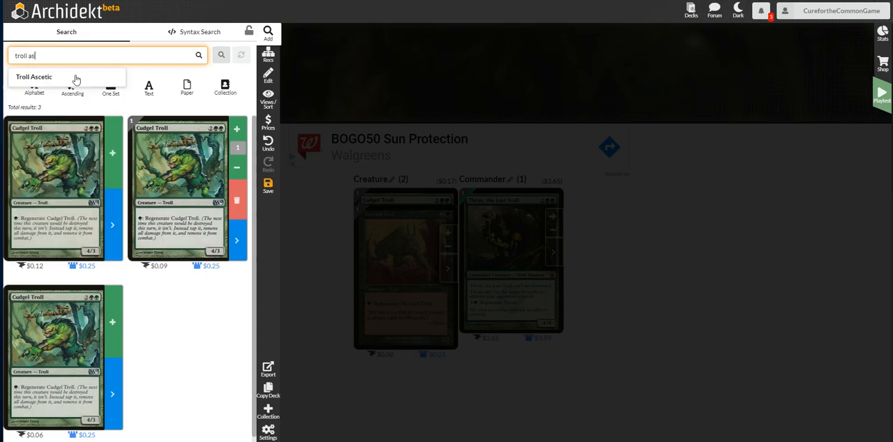
{"action": "left_click", "coordinate": [75, 78]}
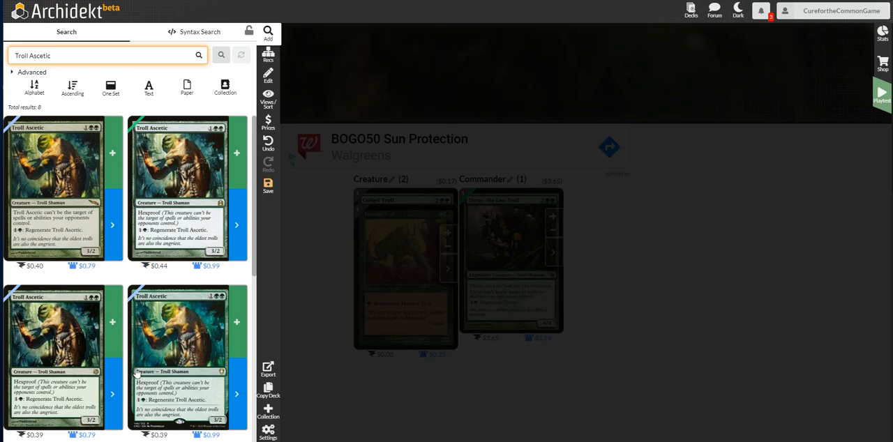
{"action": "scroll", "coordinate": [136, 370], "scroll_direction": "down", "scroll_amount": 3}
{"action": "scroll", "coordinate": [138, 368], "scroll_direction": "down", "scroll_amount": 2}
{"action": "scroll", "coordinate": [138, 369], "scroll_direction": "down", "scroll_amount": 2}
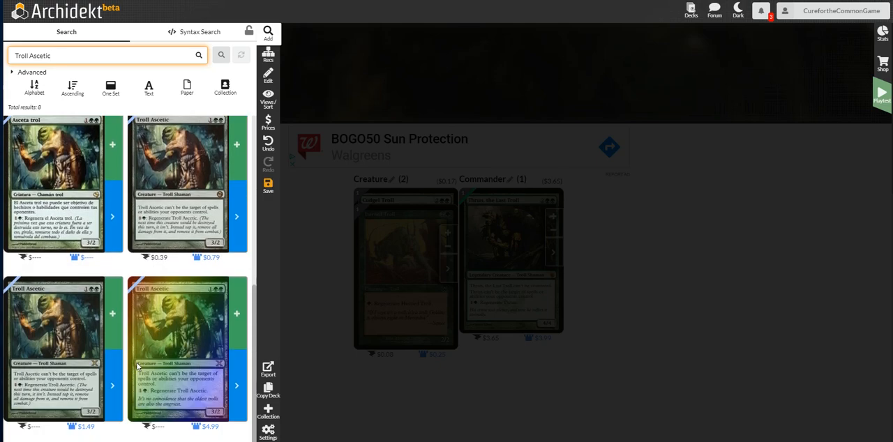
{"action": "left_click", "coordinate": [110, 313]}
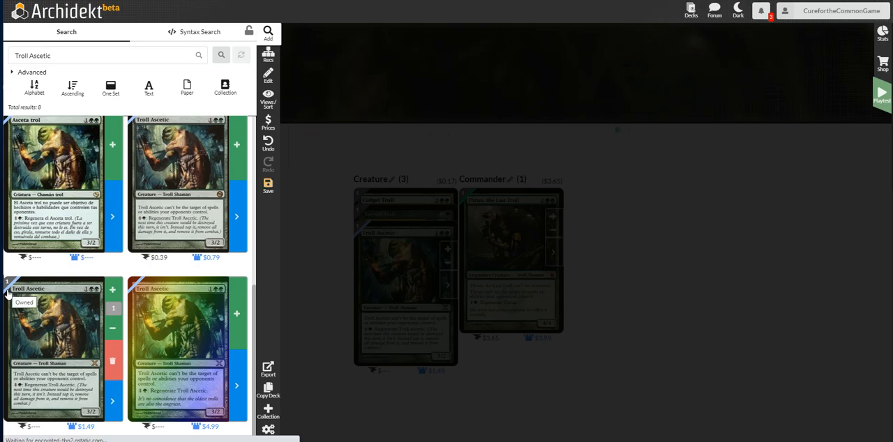
{"action": "left_click", "coordinate": [296, 275]}
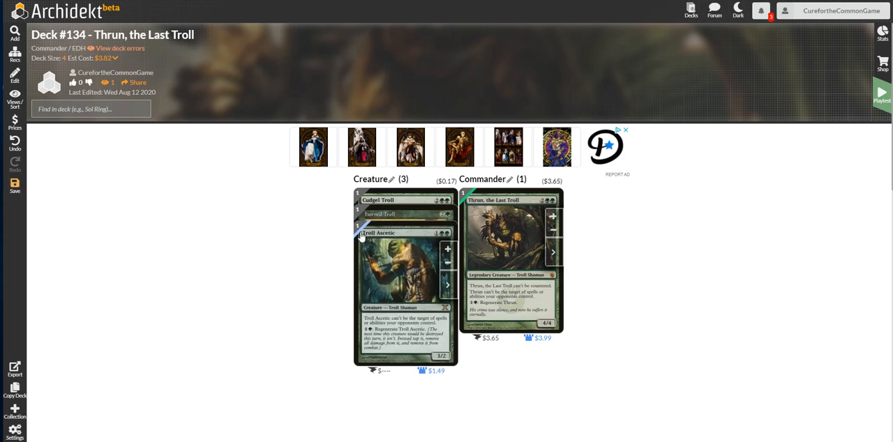
Search for Tel-Jilad Exile and add one copy to the deck.
{"action": "mouse_move", "coordinate": [361, 238]}
{"action": "mouse_move", "coordinate": [369, 215]}
{"action": "left_click", "coordinate": [14, 42]}
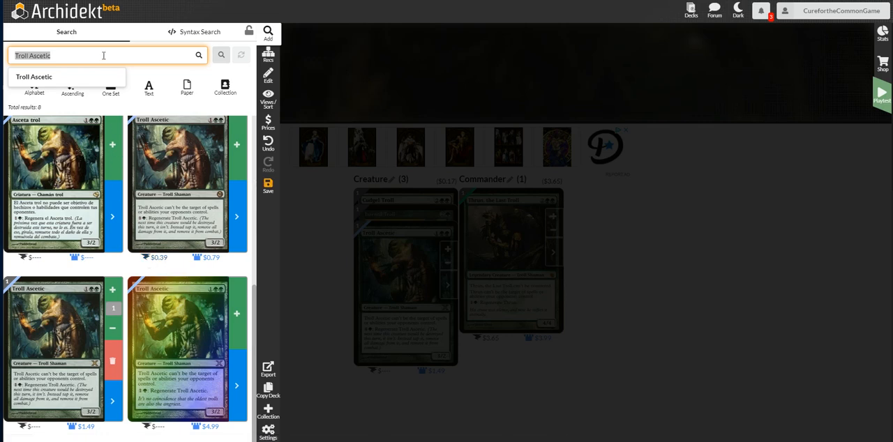
{"action": "left_click", "coordinate": [103, 56]}
{"action": "key", "text": "BackSpace"}
{"action": "key", "text": "BackSpace"}
{"action": "key", "text": "BackSpace"}
{"action": "key", "text": "BackSpace"}
{"action": "key", "text": "BackSpace"}
{"action": "key", "text": "BackSpace"}
{"action": "key", "text": "BackSpace"}
{"action": "key", "text": "BackSpace"}
{"action": "key", "text": "BackSpace"}
{"action": "key", "text": "BackSpace"}
{"action": "key", "text": "BackSpace"}
{"action": "key", "text": "BackSpace"}
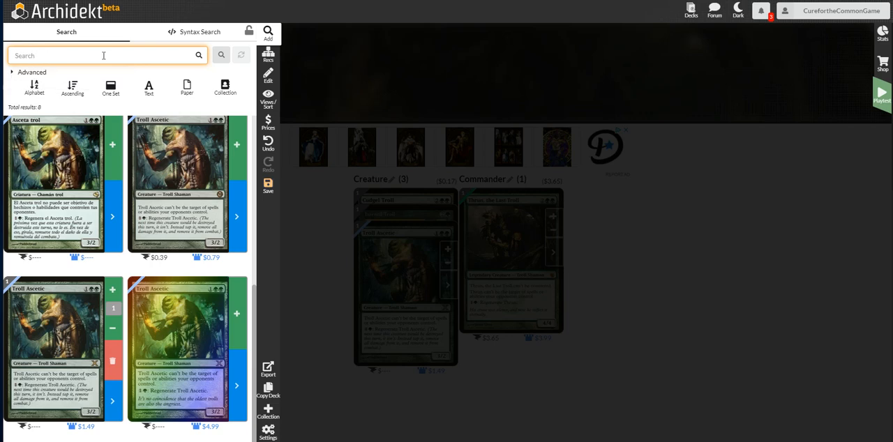
{"action": "type", "text": "tel"}
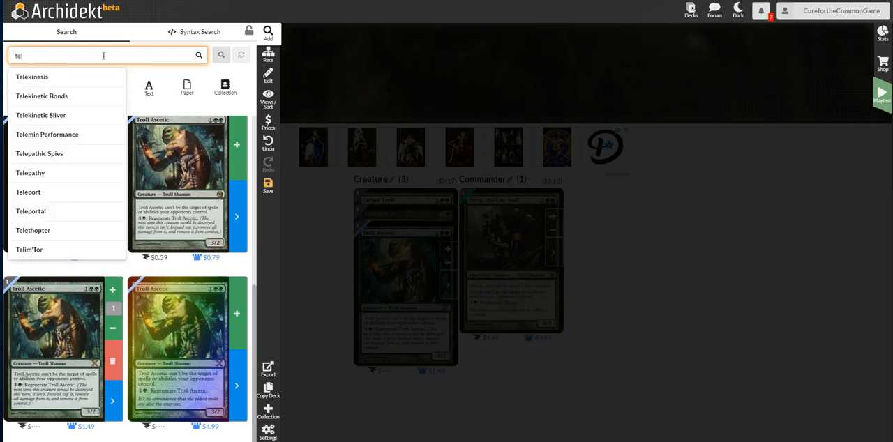
{"action": "type", "text": "-"}
{"action": "left_click", "coordinate": [54, 135]}
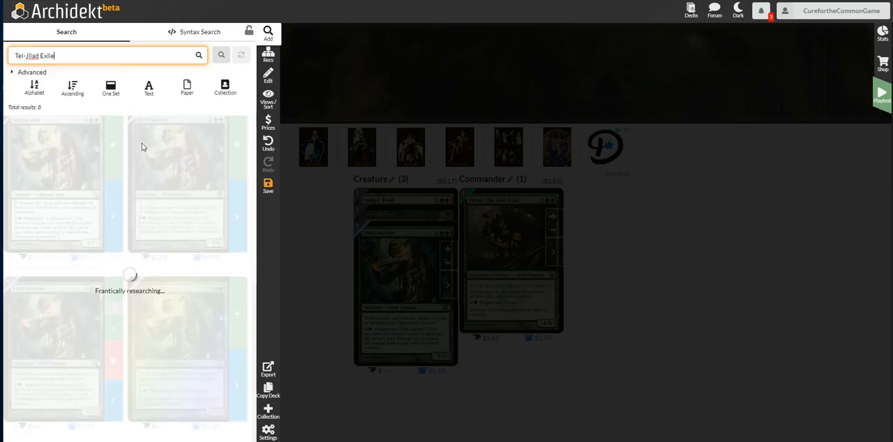
{"action": "left_click", "coordinate": [115, 166]}
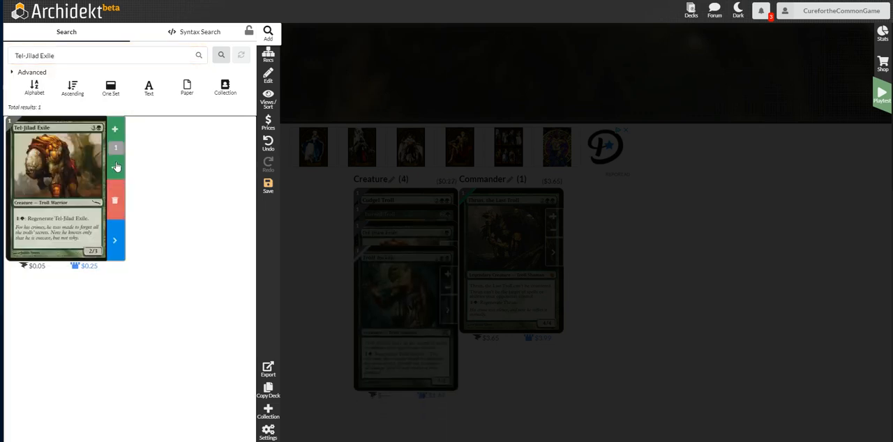
Search for Chameleon Colossus and add one copy of the $2.91 printing to the deck.
{"action": "left_click", "coordinate": [70, 56]}
{"action": "type", "text": "ch"}
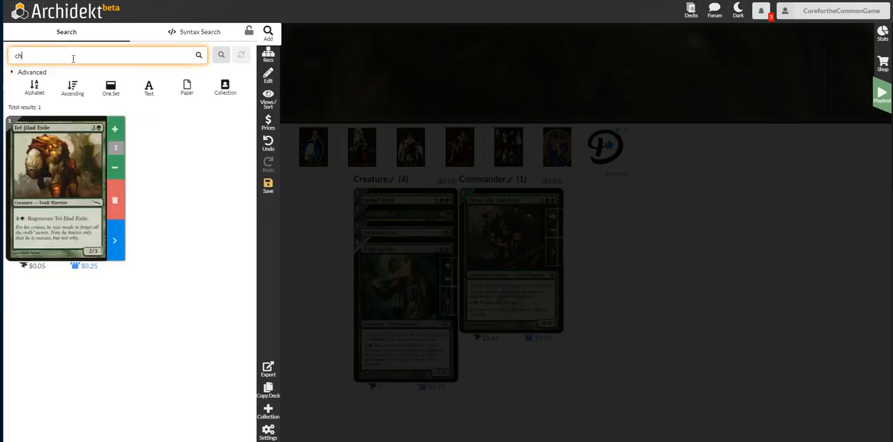
{"action": "type", "text": "am eol"}
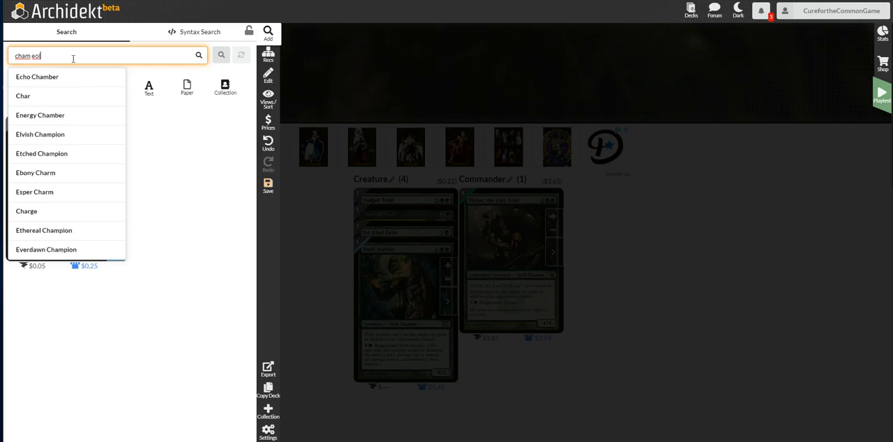
{"action": "key", "text": "BackSpace"}
{"action": "key", "text": "BackSpace"}
{"action": "key", "text": "BackSpace"}
{"action": "type", "text": "col"}
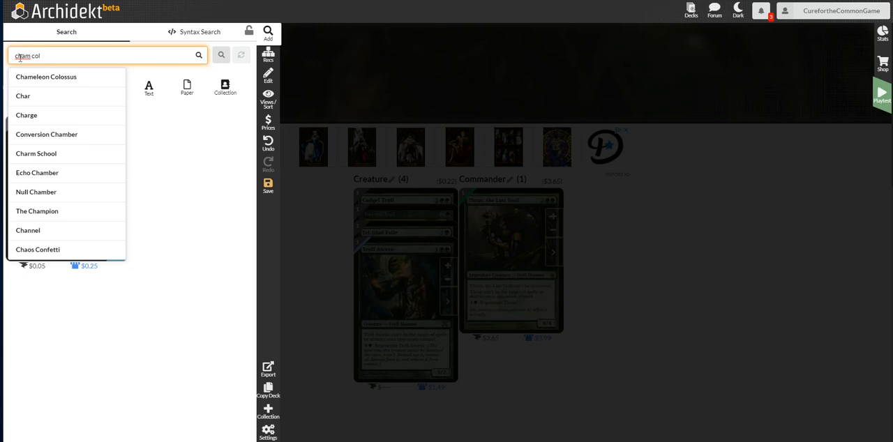
{"action": "left_click", "coordinate": [58, 78]}
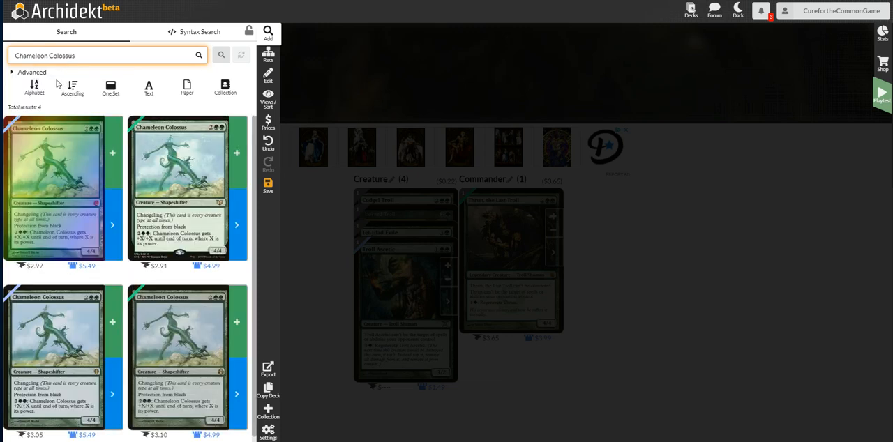
{"action": "left_click", "coordinate": [236, 148]}
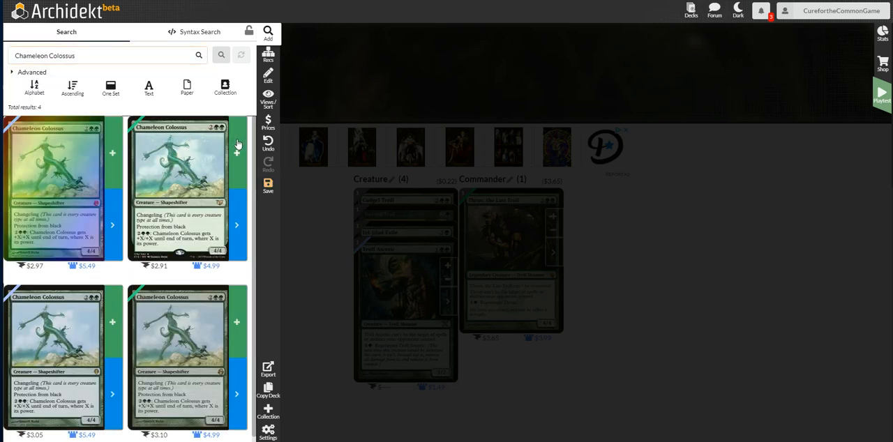
Search for Pygmy Troll and add one copy to the deck.
{"action": "left_click", "coordinate": [124, 54]}
{"action": "type", "text": "py"}
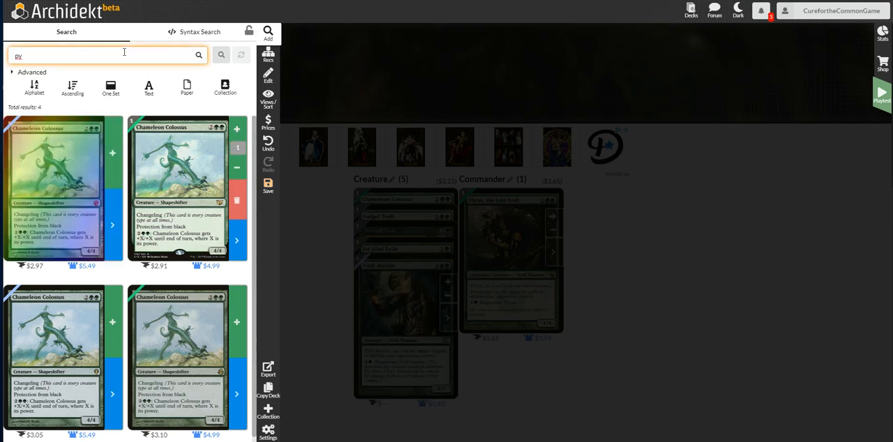
{"action": "type", "text": "gmy"}
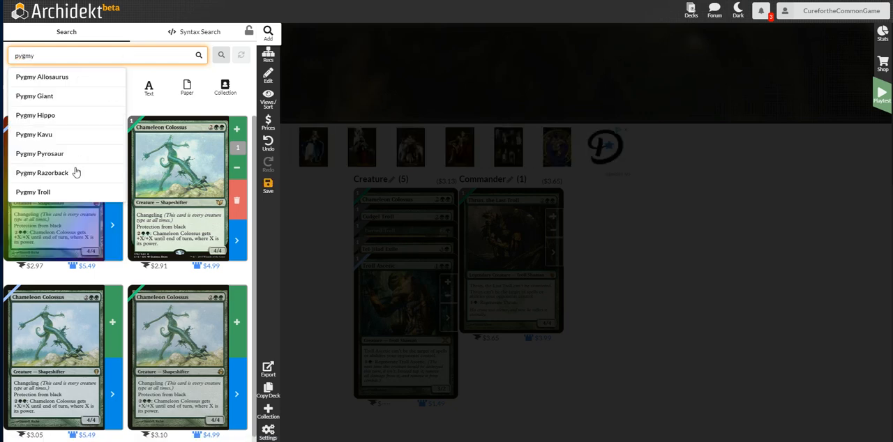
{"action": "left_click", "coordinate": [46, 192]}
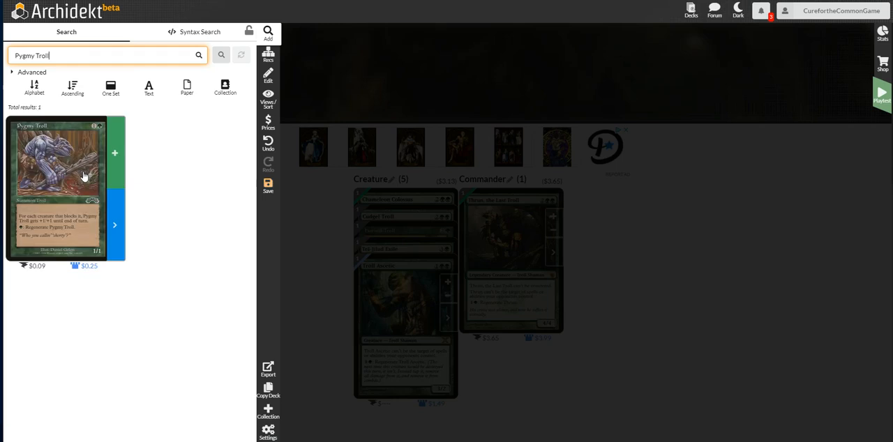
{"action": "left_click", "coordinate": [112, 154]}
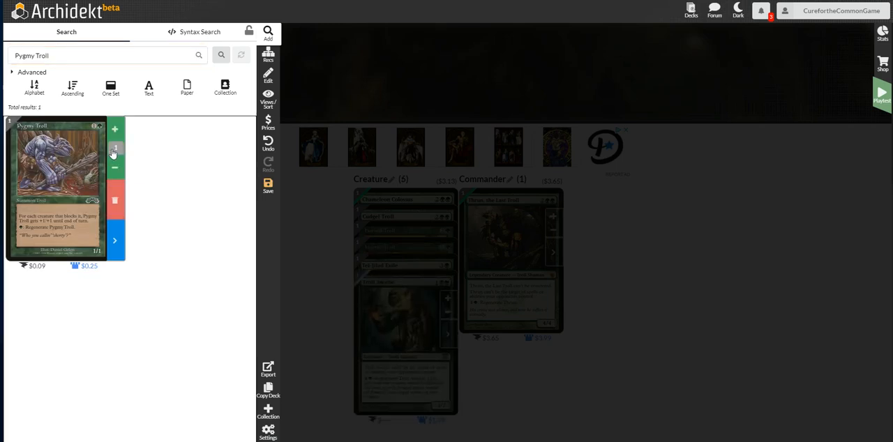
Search for Clip Wings and add one copy of the $0.05 printing to the deck.
{"action": "left_click", "coordinate": [77, 54]}
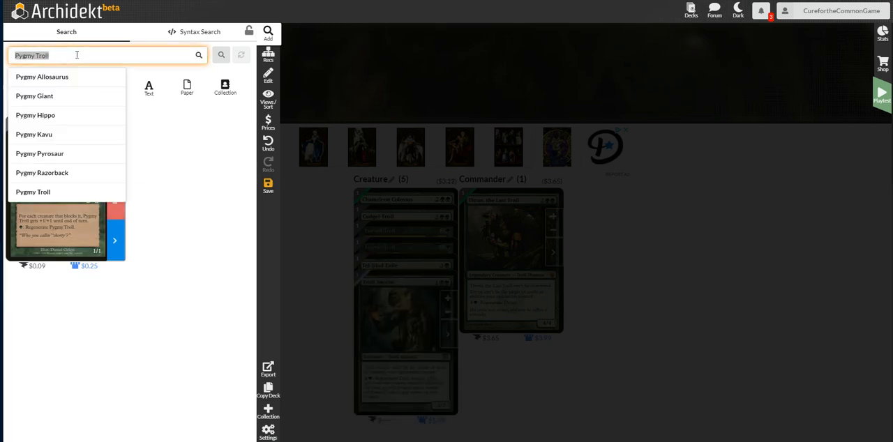
{"action": "type", "text": "clip win"}
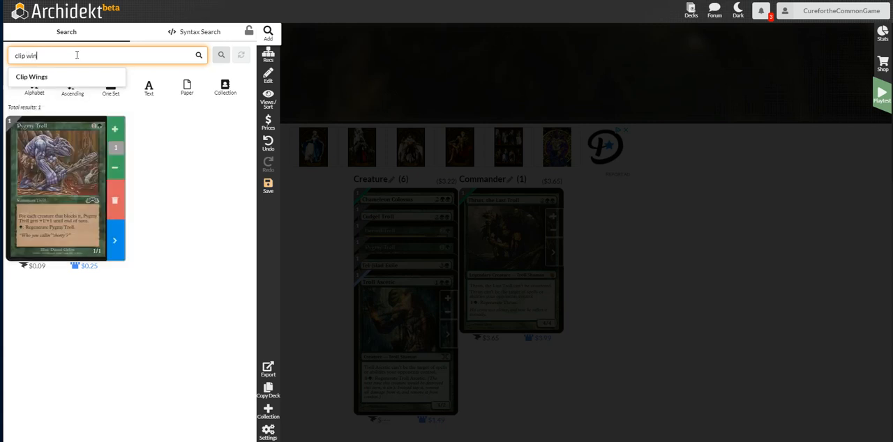
{"action": "left_click", "coordinate": [35, 77]}
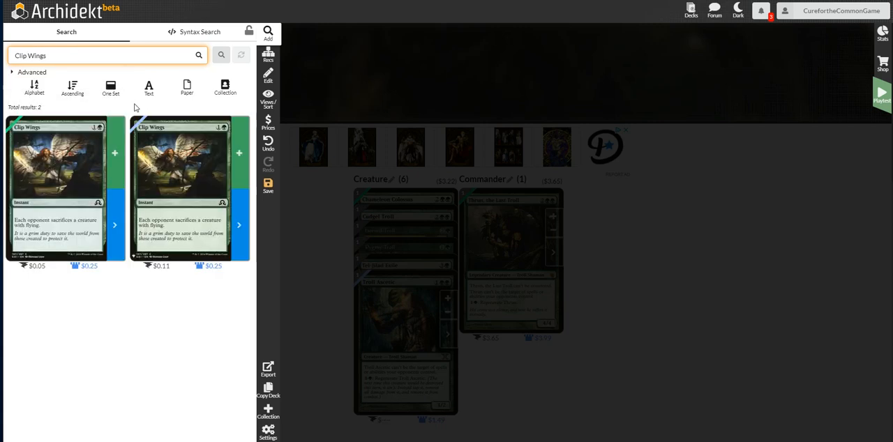
{"action": "left_click", "coordinate": [112, 148]}
{"action": "left_click", "coordinate": [112, 149]}
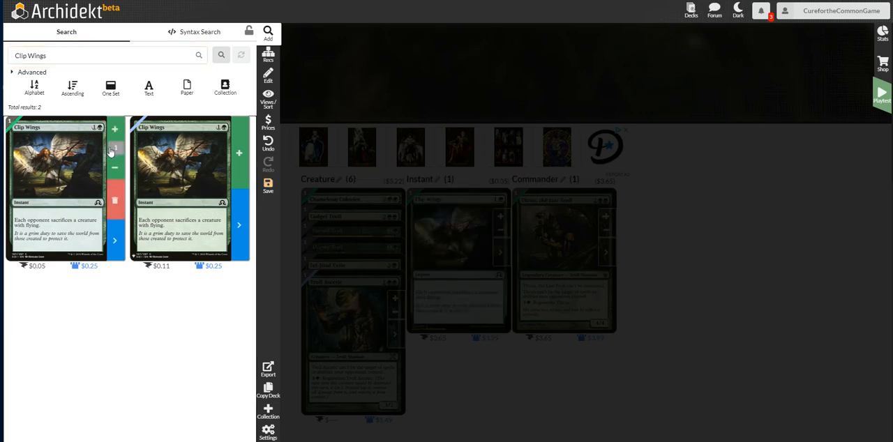
Search for Rites of Flourishing and add one copy of the $2.71 printing to the deck.
{"action": "left_click", "coordinate": [98, 57]}
{"action": "type", "text": "rites of"}
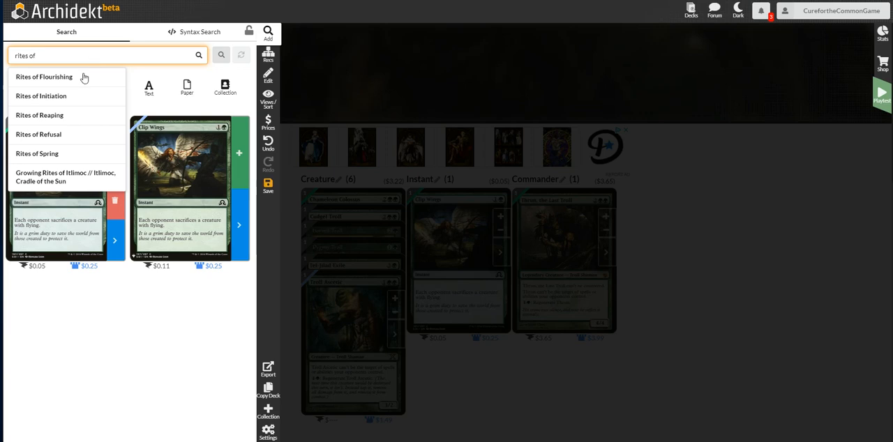
{"action": "left_click", "coordinate": [82, 76]}
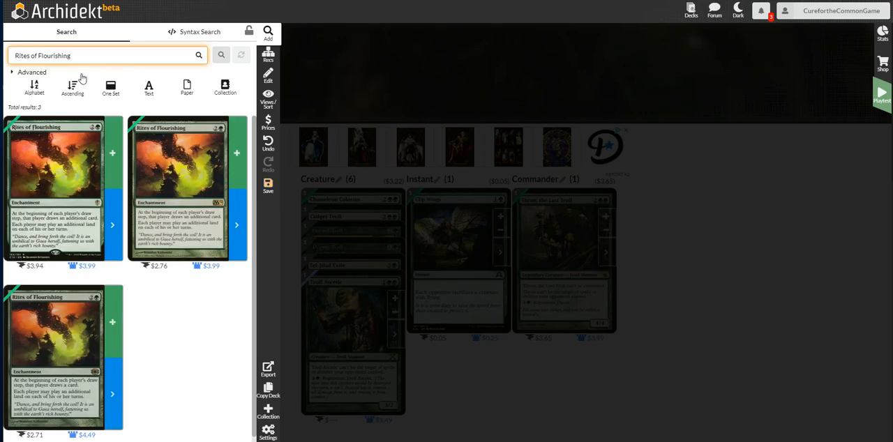
{"action": "left_click", "coordinate": [115, 328]}
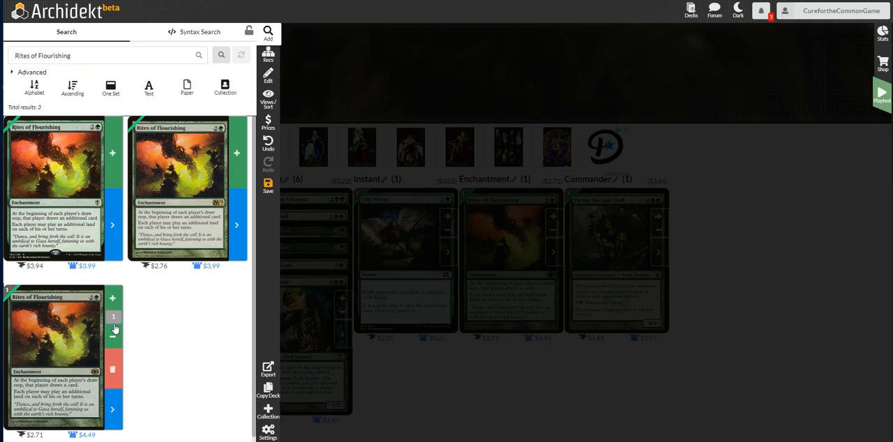
Search for Loxodon Warhammer and add one copy of the $1.08 printing to the deck.
{"action": "left_click", "coordinate": [95, 54]}
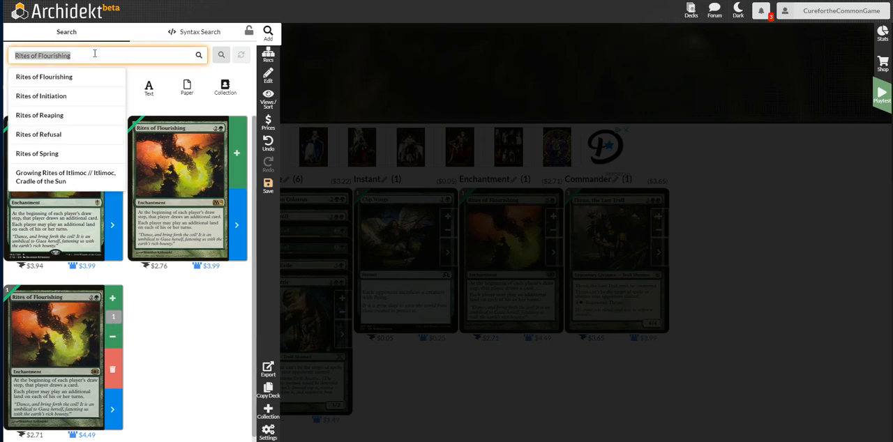
{"action": "type", "text": "lox war"}
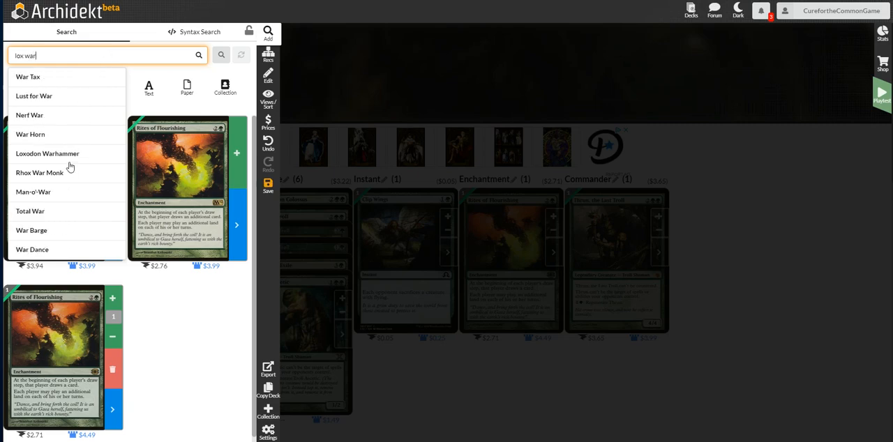
{"action": "left_click", "coordinate": [69, 159]}
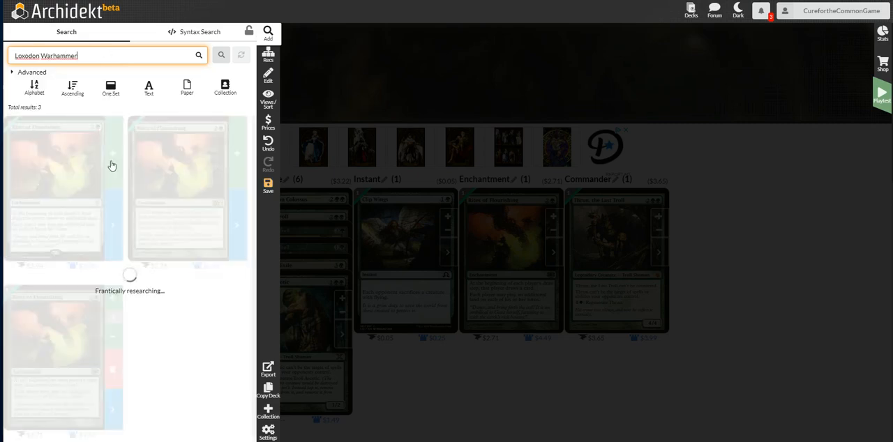
{"action": "scroll", "coordinate": [110, 165], "scroll_direction": "down", "scroll_amount": 5}
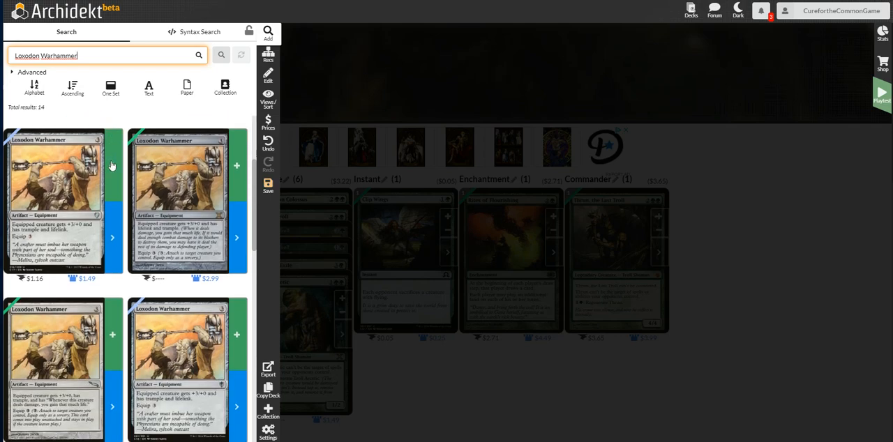
{"action": "left_click", "coordinate": [114, 175]}
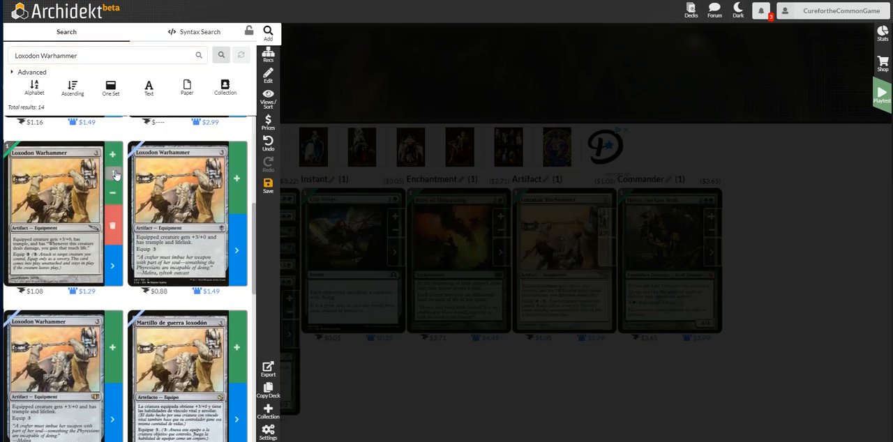
Search for Elixir of Immortality and look through its available printings.
{"action": "left_click", "coordinate": [98, 57]}
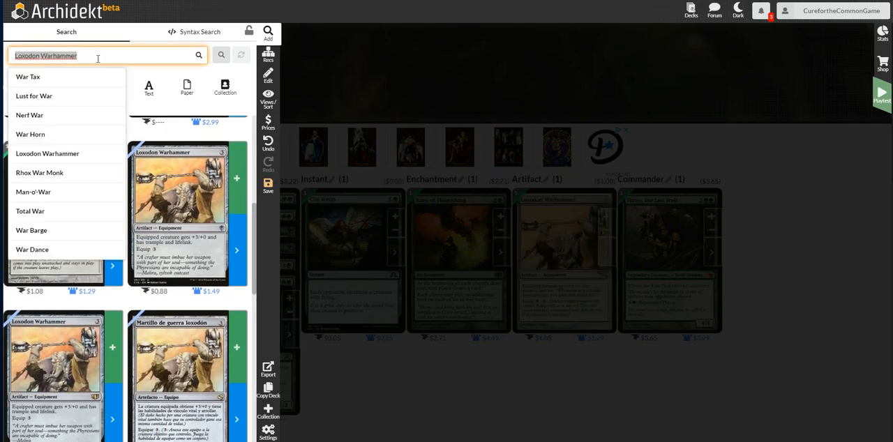
{"action": "type", "text": "elixir"}
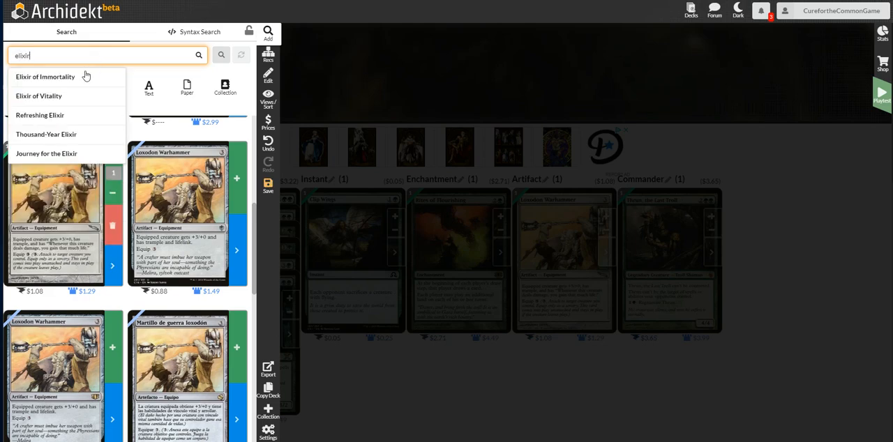
{"action": "left_click", "coordinate": [85, 77]}
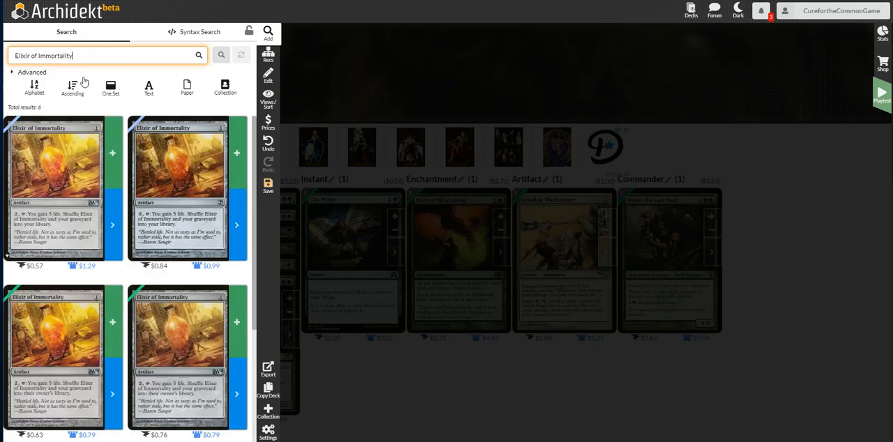
{"action": "scroll", "coordinate": [129, 234], "scroll_direction": "down", "scroll_amount": 4}
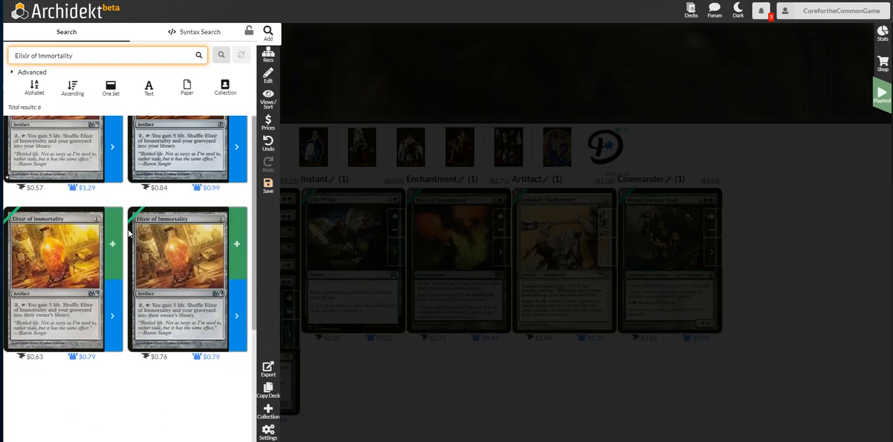
{"action": "scroll", "coordinate": [129, 233], "scroll_direction": "up", "scroll_amount": 1}
{"action": "scroll", "coordinate": [129, 233], "scroll_direction": "up", "scroll_amount": 3}
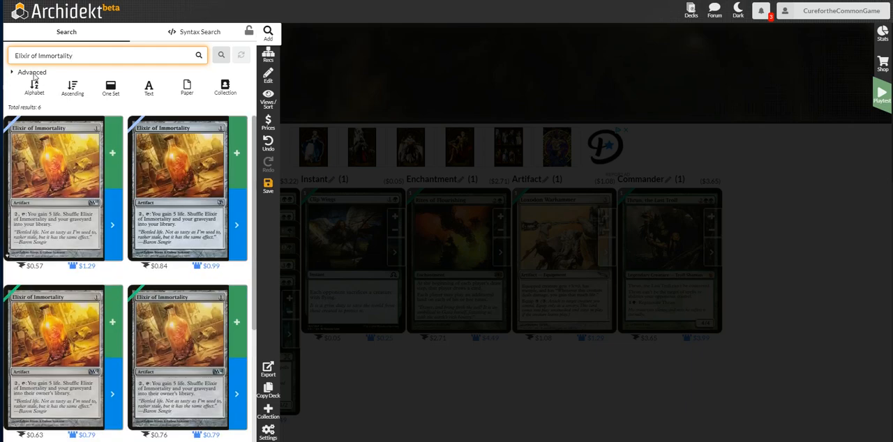
Open the advanced search filters and set the card set filter to Magic 2013.
{"action": "left_click", "coordinate": [59, 84]}
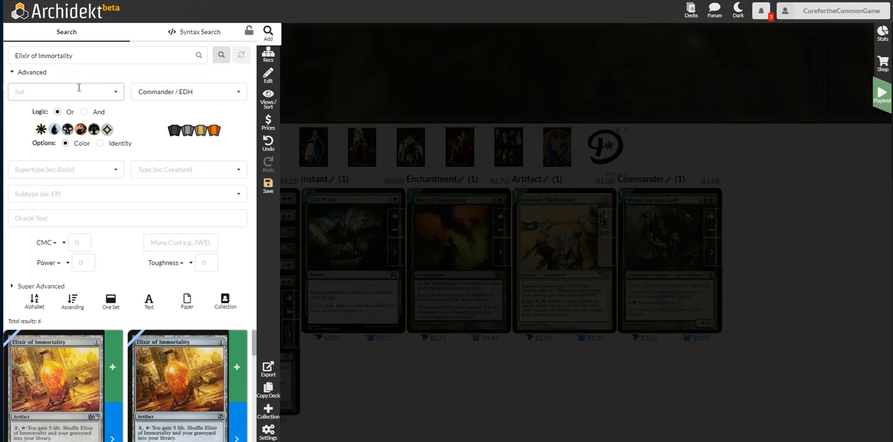
{"action": "left_click", "coordinate": [68, 93]}
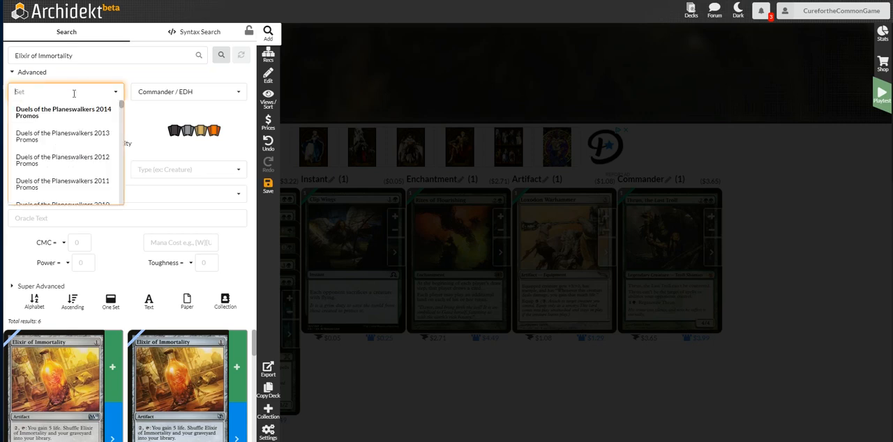
{"action": "type", "text": "2013"}
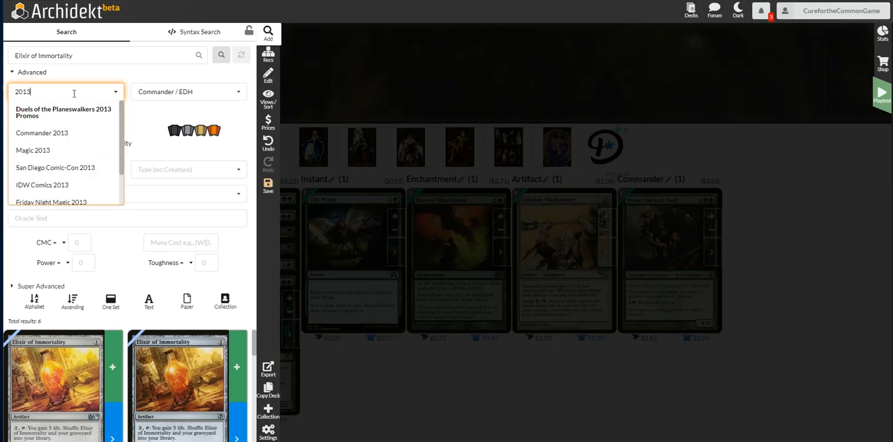
{"action": "left_click", "coordinate": [34, 150]}
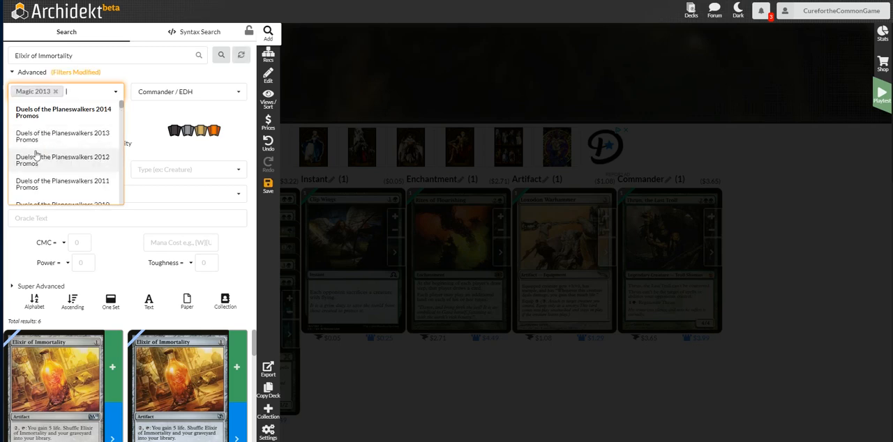
Add one copy of the Magic 2013 printing of Elixir of Immortality to the deck and clear the set filter.
{"action": "left_click", "coordinate": [221, 59]}
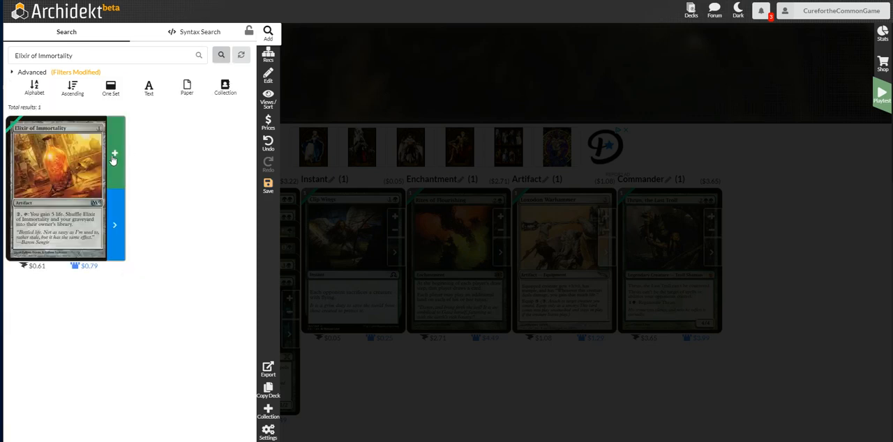
{"action": "left_click", "coordinate": [115, 154]}
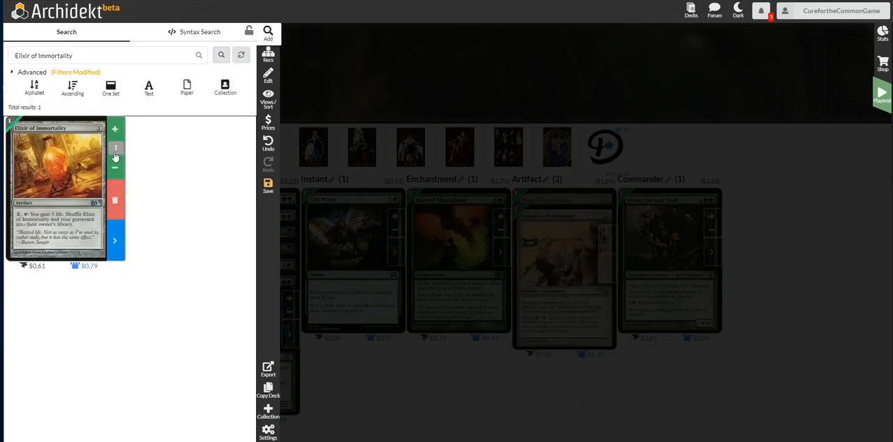
{"action": "left_click", "coordinate": [78, 74]}
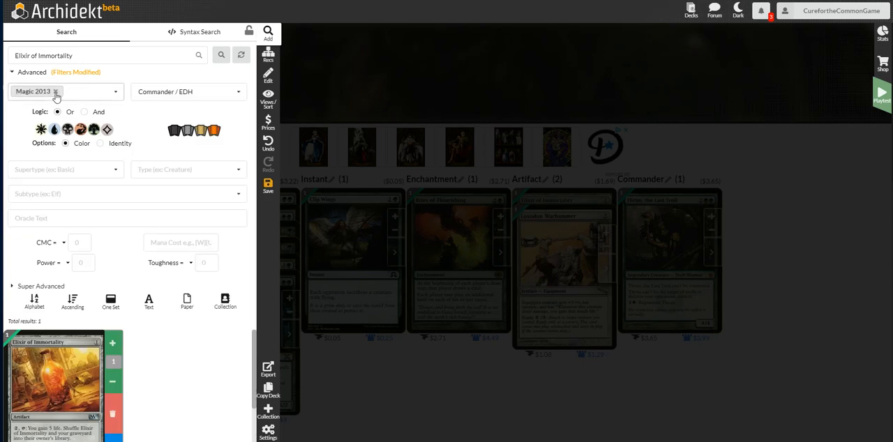
{"action": "left_click", "coordinate": [57, 93]}
Search for Strata Scythe and add one copy of the $0.46 printing to the deck.
{"action": "left_click", "coordinate": [168, 56]}
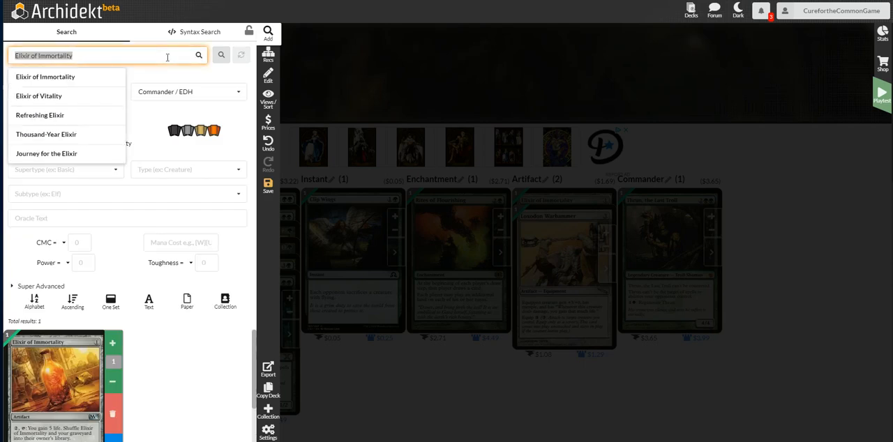
{"action": "type", "text": "strato"}
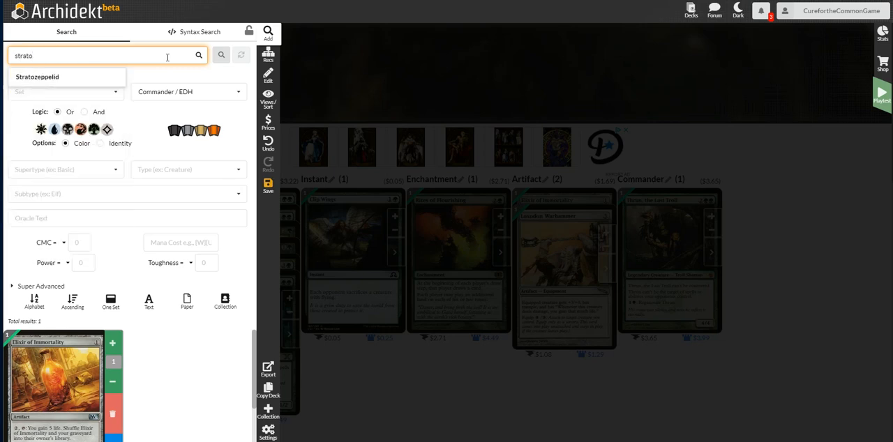
{"action": "key", "text": "ctrl+a"}
{"action": "key", "text": "BackSpace"}
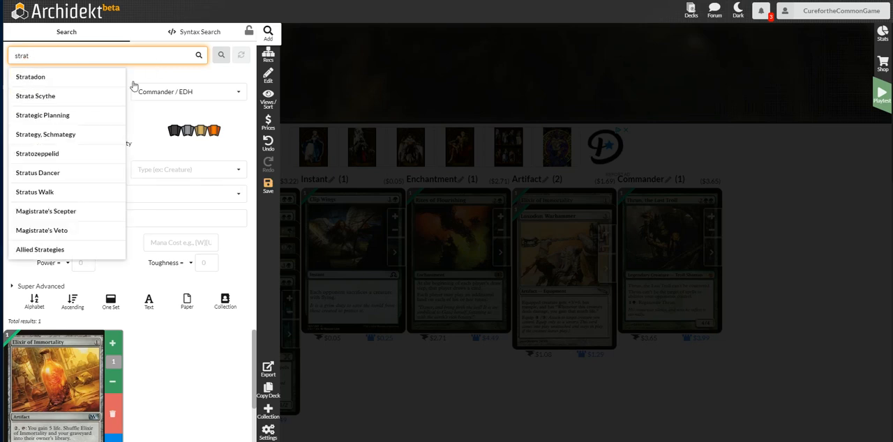
{"action": "left_click", "coordinate": [44, 96]}
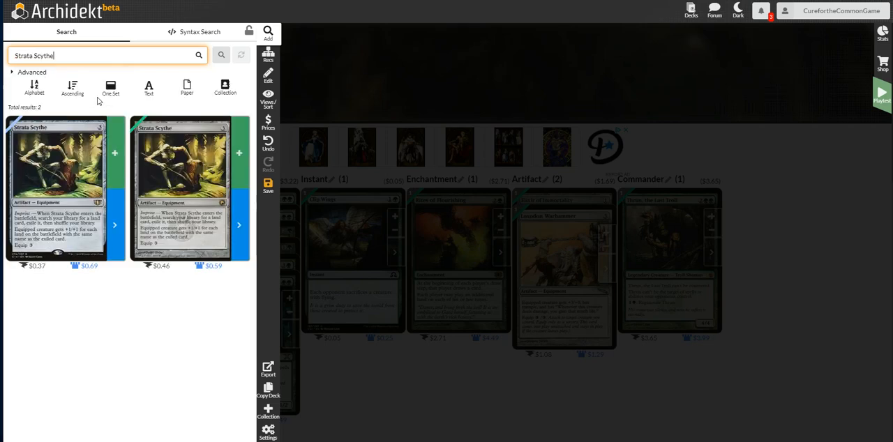
{"action": "left_click", "coordinate": [239, 154]}
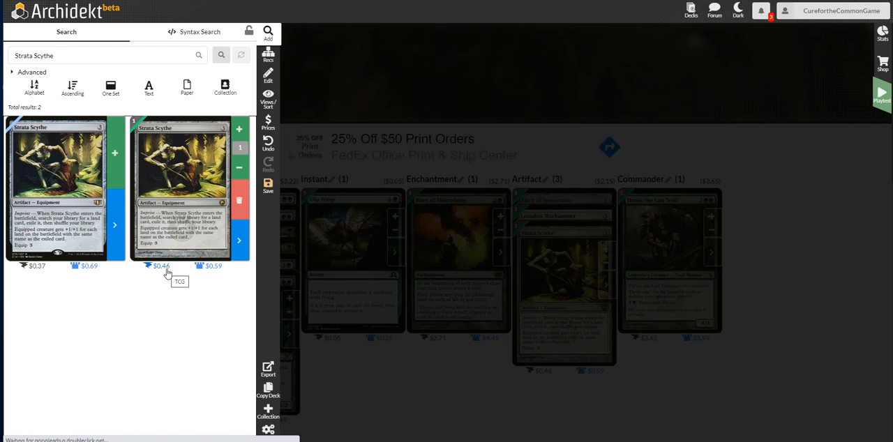
Search for Repopulate and add one copy of it to the deck.
{"action": "left_click", "coordinate": [99, 58]}
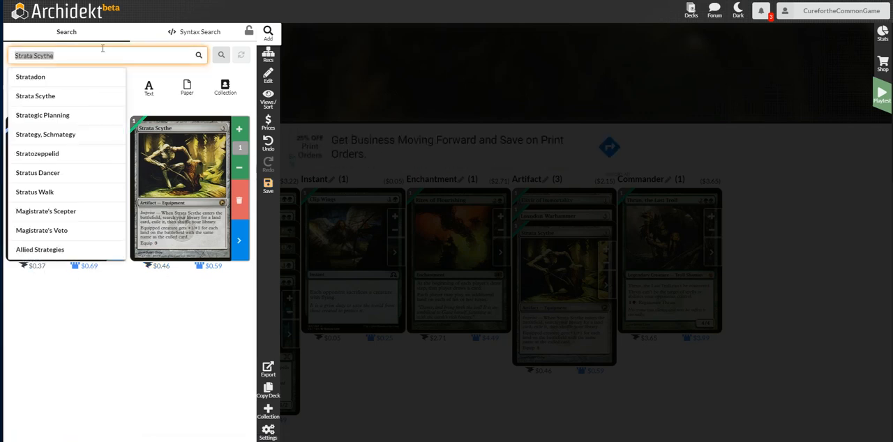
{"action": "type", "text": "repop"}
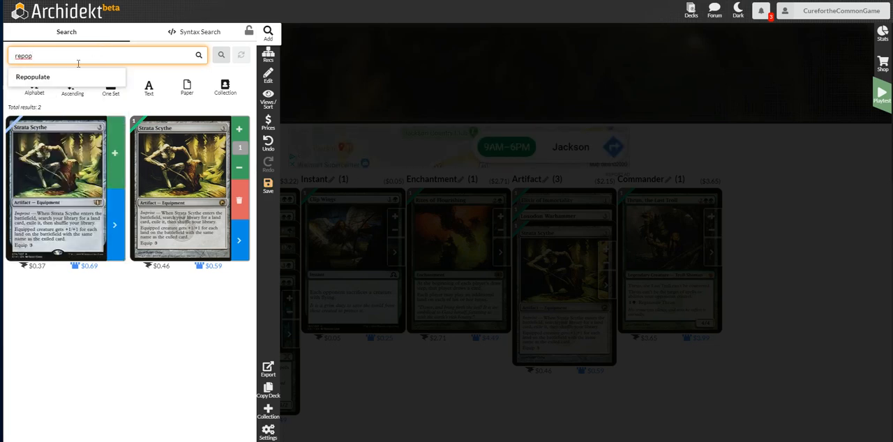
{"action": "left_click", "coordinate": [38, 76]}
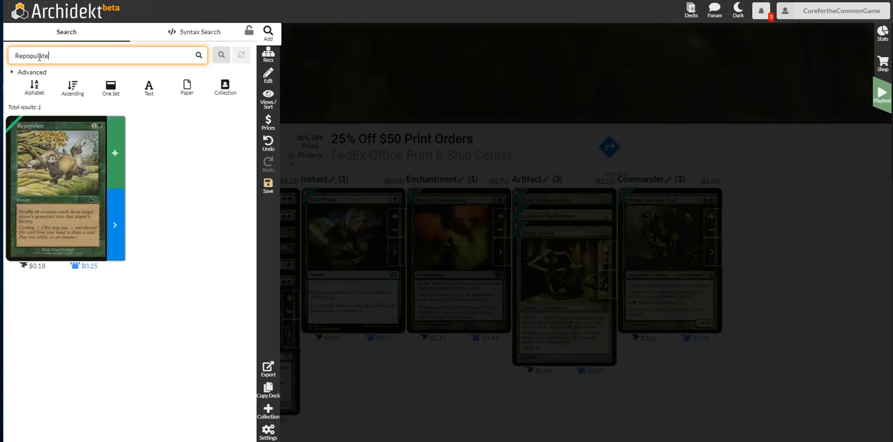
{"action": "left_click", "coordinate": [117, 148]}
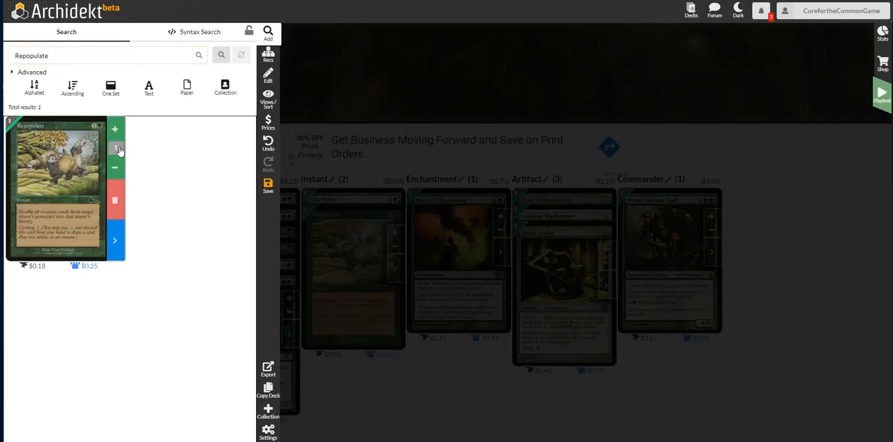
Search for Wing Snare and add one copy of the $0.12 printing to the deck.
{"action": "left_click", "coordinate": [78, 56]}
{"action": "type", "text": "w"}
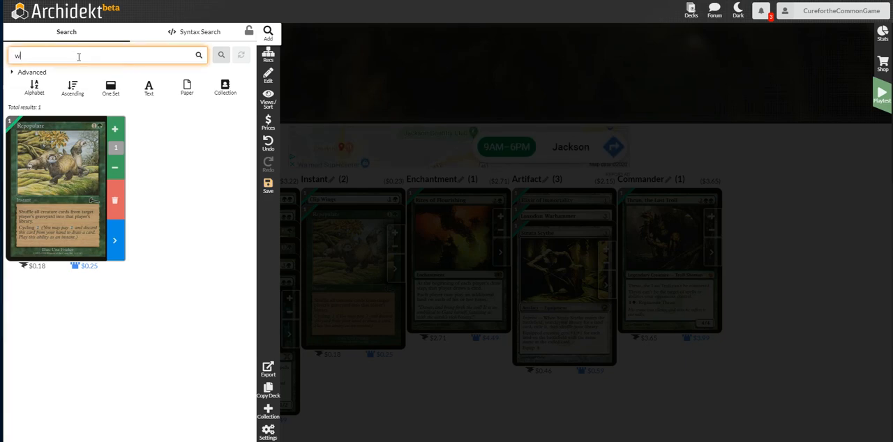
{"action": "type", "text": "ing snare"}
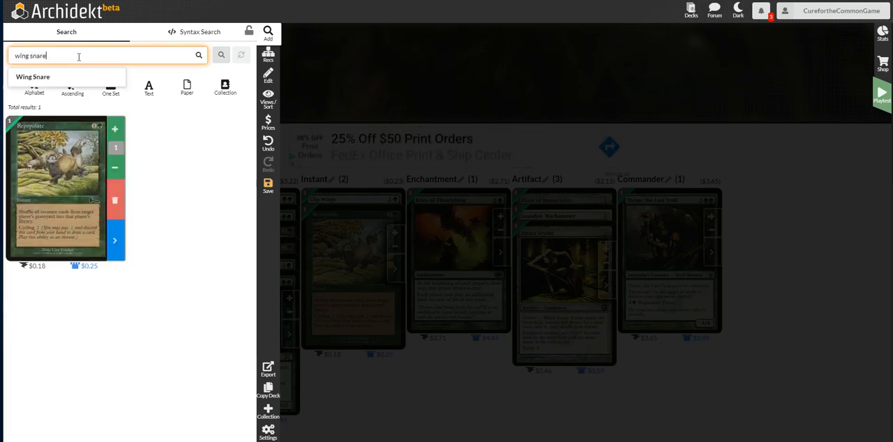
{"action": "left_click", "coordinate": [82, 78]}
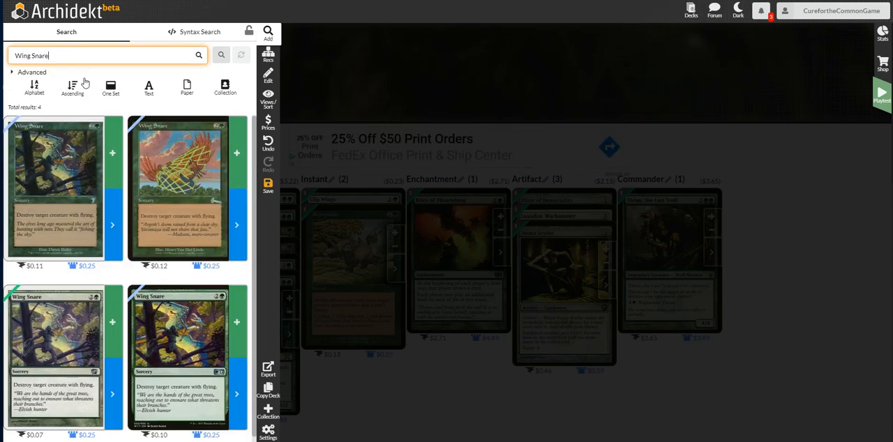
{"action": "left_click", "coordinate": [236, 152]}
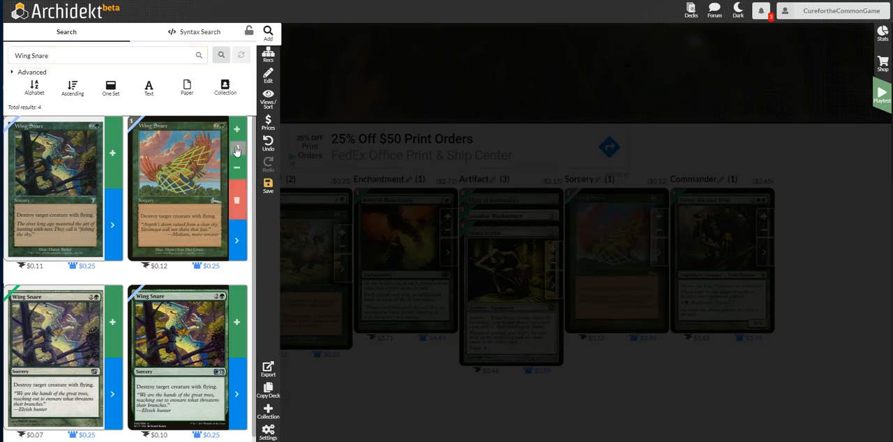
Search for Tranquility with the card set filter limited to Revised Edition.
{"action": "left_click", "coordinate": [146, 56]}
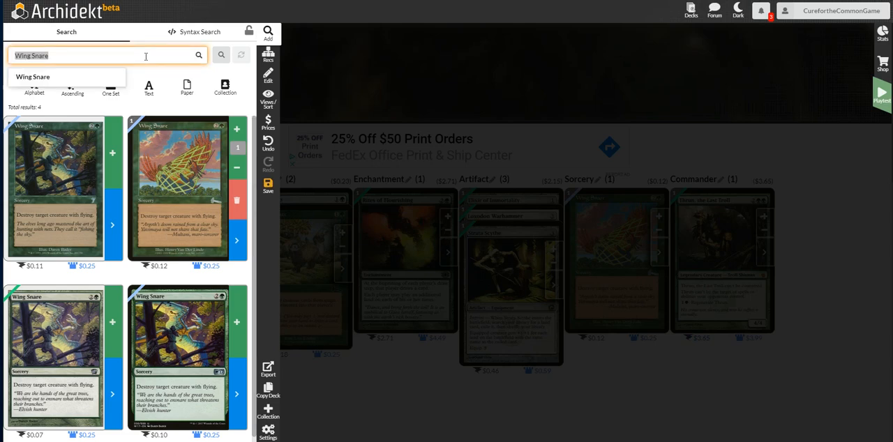
{"action": "type", "text": "tranq"}
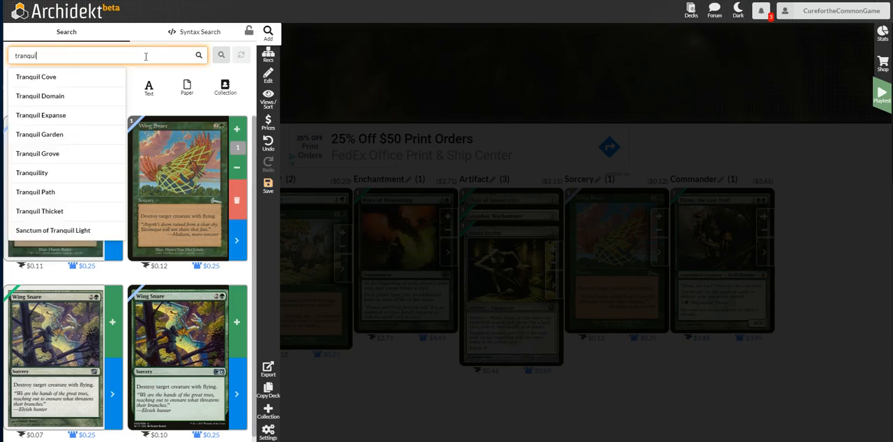
{"action": "type", "text": "uil"}
{"action": "left_click", "coordinate": [26, 174]}
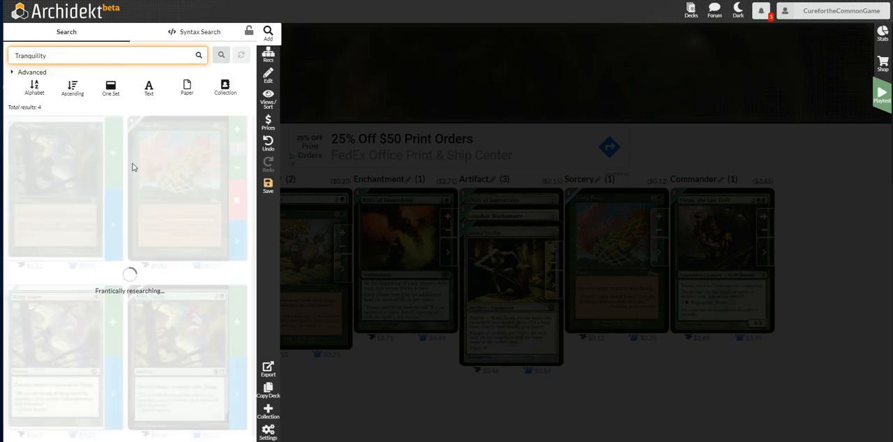
{"action": "left_click", "coordinate": [32, 72]}
{"action": "left_click", "coordinate": [60, 91]}
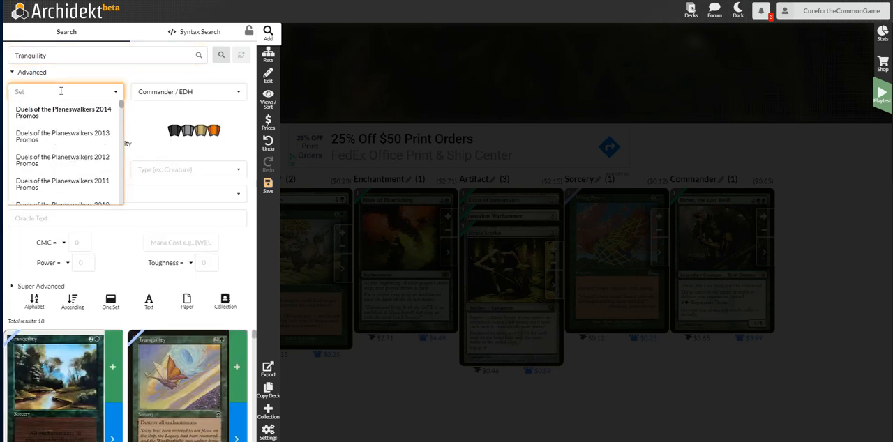
{"action": "type", "text": "revis"}
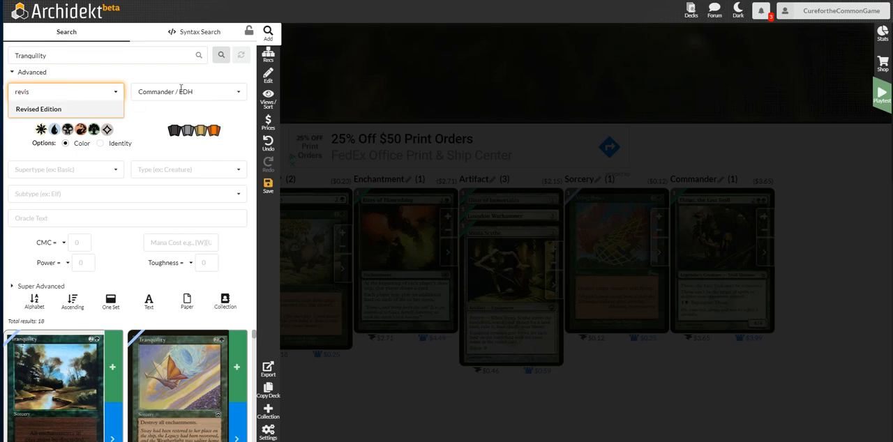
{"action": "left_click", "coordinate": [62, 109]}
{"action": "left_click", "coordinate": [221, 56]}
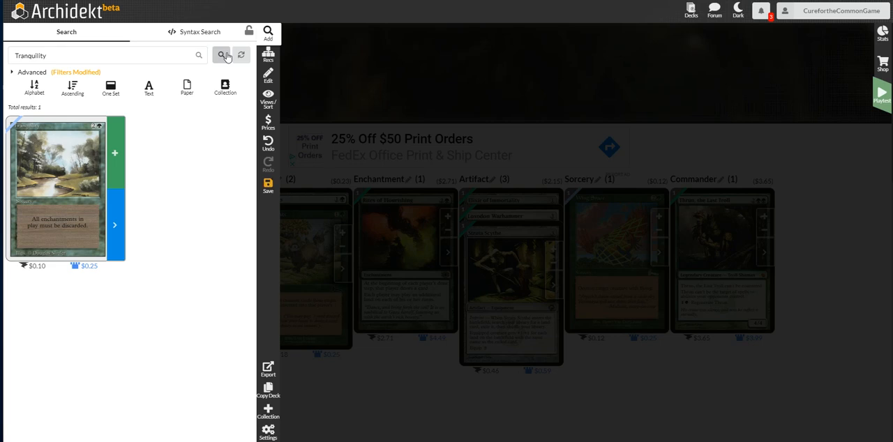
Add one copy of the Revised Edition Tranquility to the deck and clear the set filter.
{"action": "left_click", "coordinate": [116, 153]}
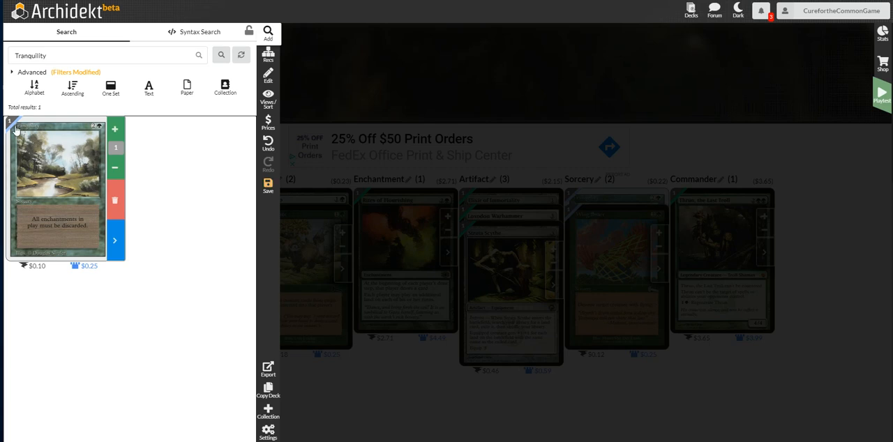
{"action": "left_click", "coordinate": [63, 74]}
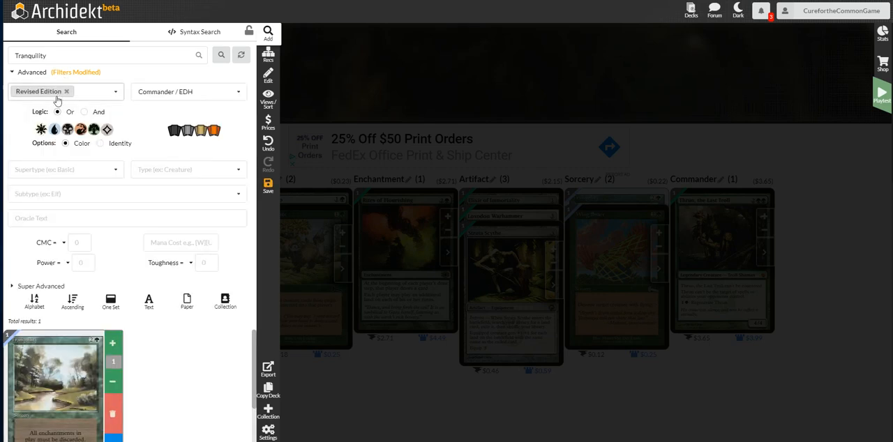
{"action": "left_click", "coordinate": [65, 91]}
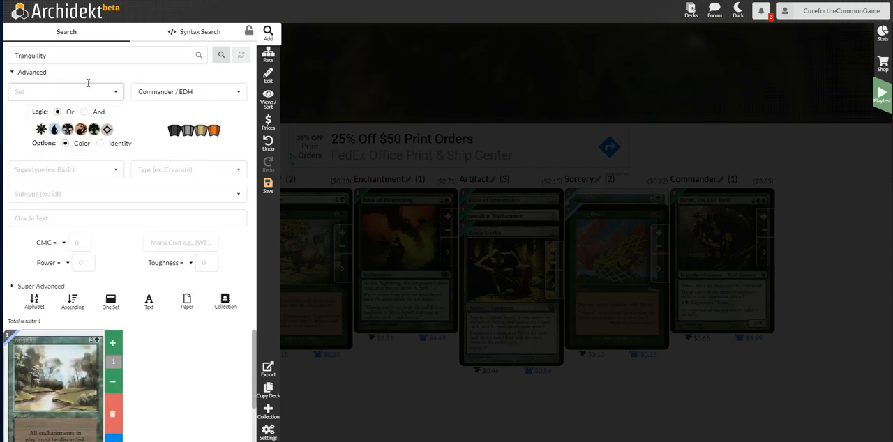
Search for Tel-Jilad Lifebreather and add one copy of it to the deck.
{"action": "left_click", "coordinate": [126, 60]}
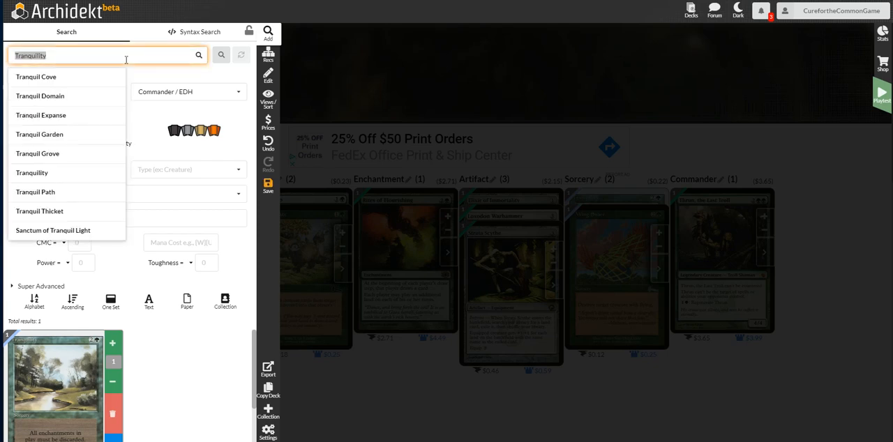
{"action": "type", "text": "tel-j"}
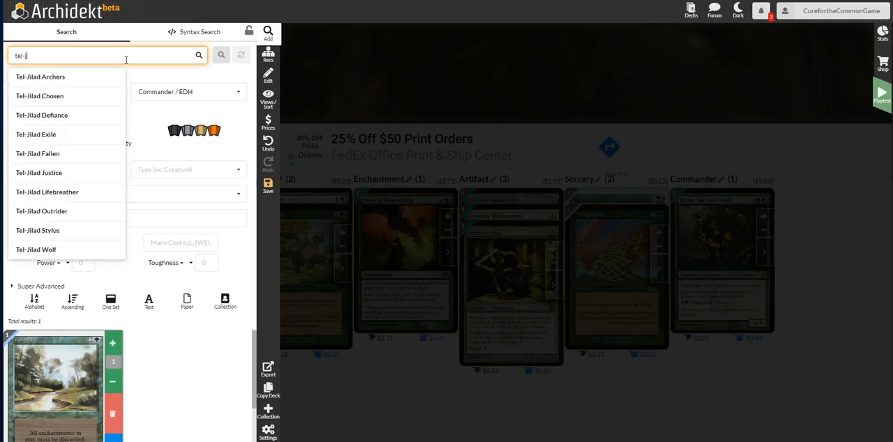
{"action": "left_click", "coordinate": [53, 197]}
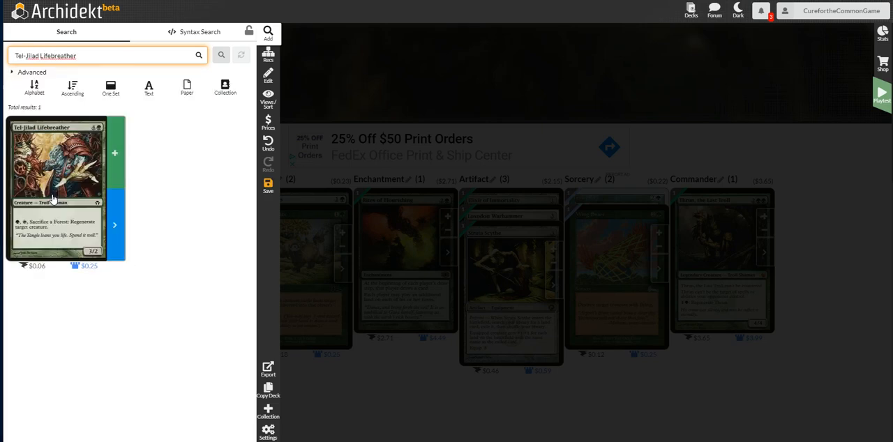
{"action": "left_click", "coordinate": [116, 153]}
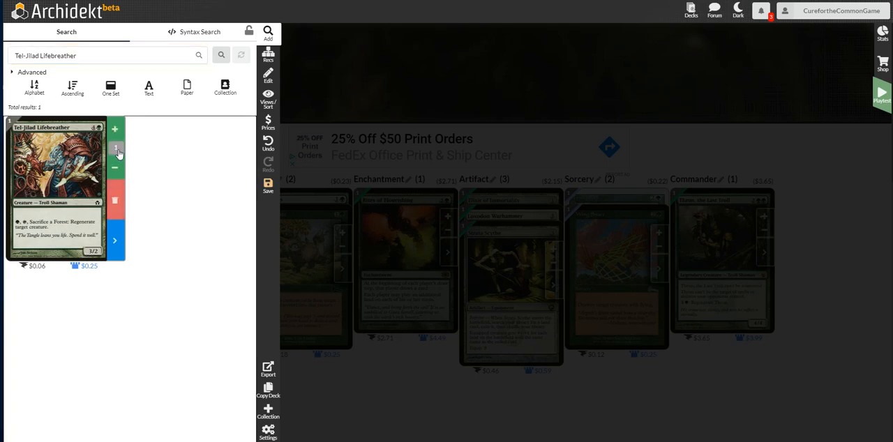
Search for Blanchwood Armor and add one copy of the $0.20 printing to the deck.
{"action": "left_click", "coordinate": [97, 56]}
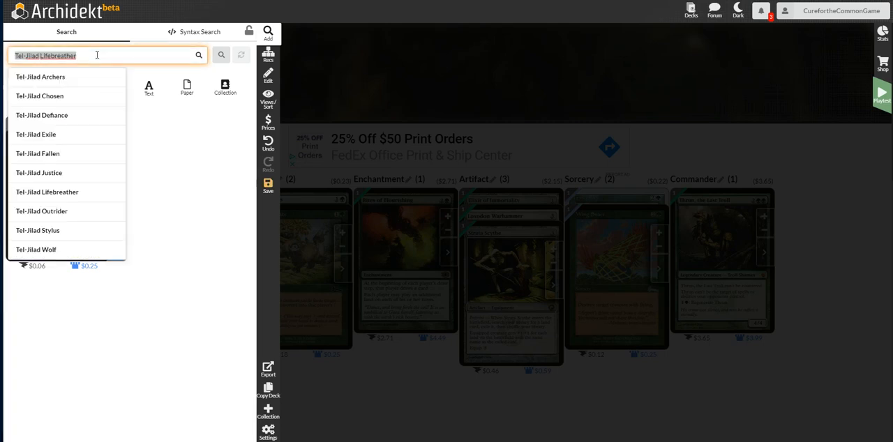
{"action": "type", "text": "blanchwo"}
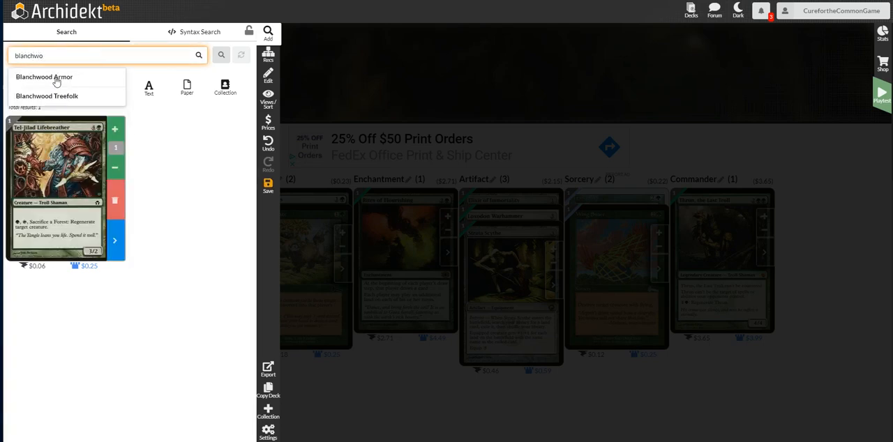
{"action": "left_click", "coordinate": [57, 77]}
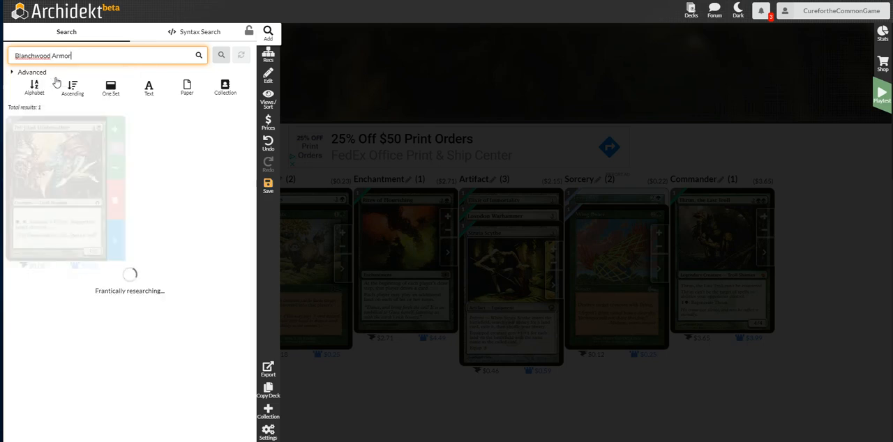
{"action": "left_click", "coordinate": [234, 154]}
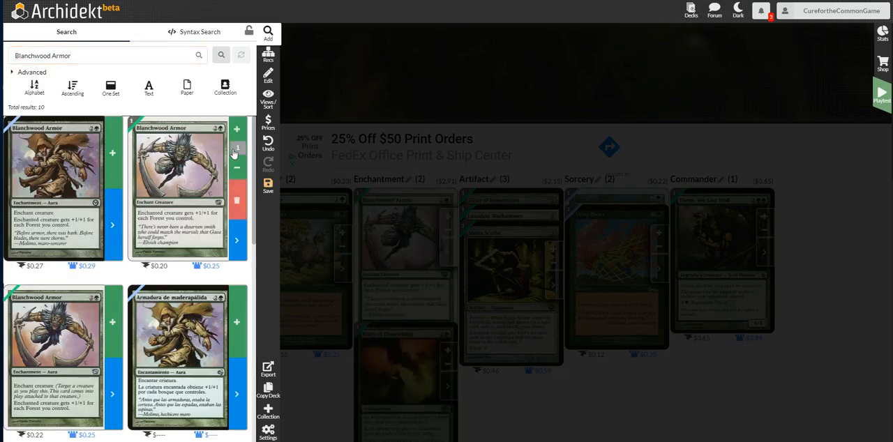
Search for Gaea's Blessing and add one copy of the printing priced $0.45 / $0.79 to the deck.
{"action": "left_click", "coordinate": [105, 57]}
{"action": "type", "text": "a"}
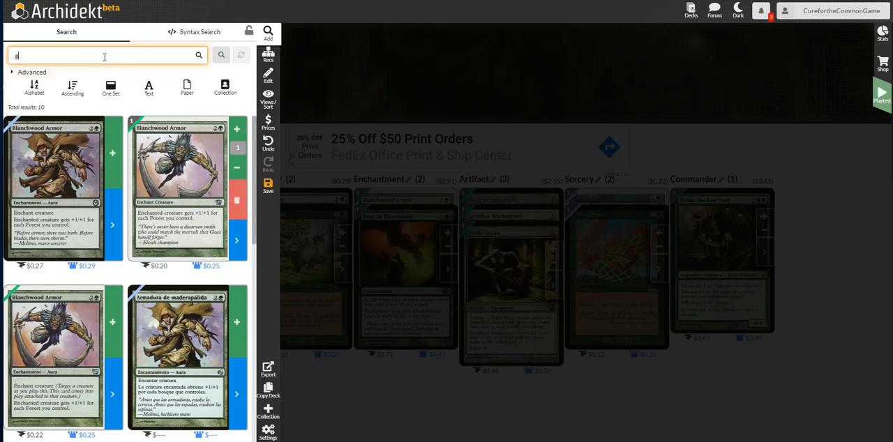
{"action": "type", "text": "aea"}
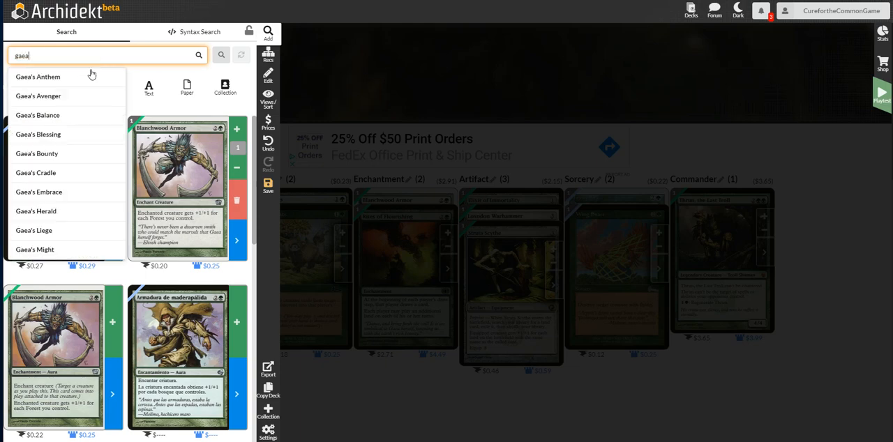
{"action": "left_click", "coordinate": [53, 134]}
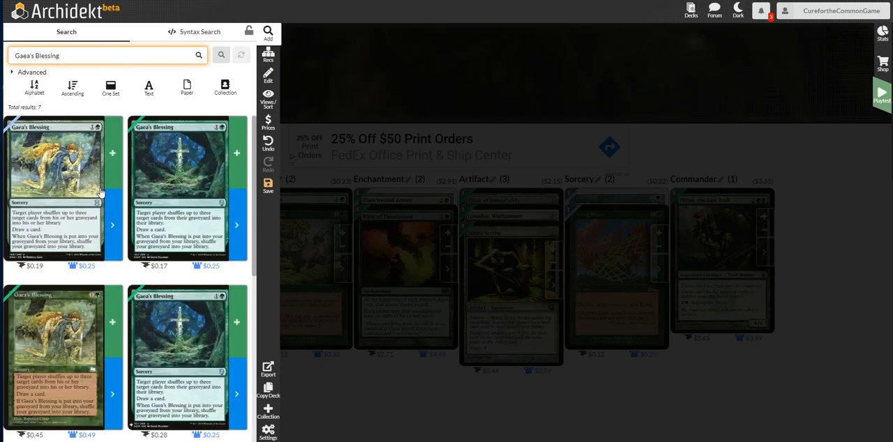
{"action": "scroll", "coordinate": [101, 195], "scroll_direction": "down", "scroll_amount": 5}
{"action": "left_click", "coordinate": [112, 144]}
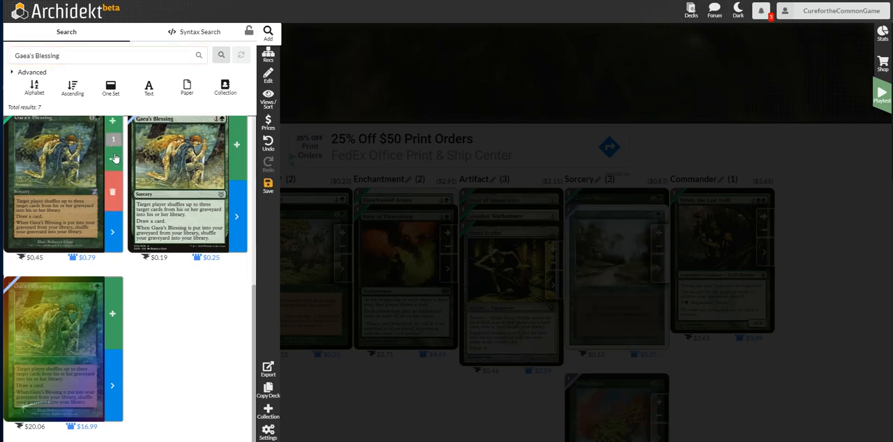
Search for Reito Lantern and add one copy of the first printing to the deck.
{"action": "left_click", "coordinate": [74, 54]}
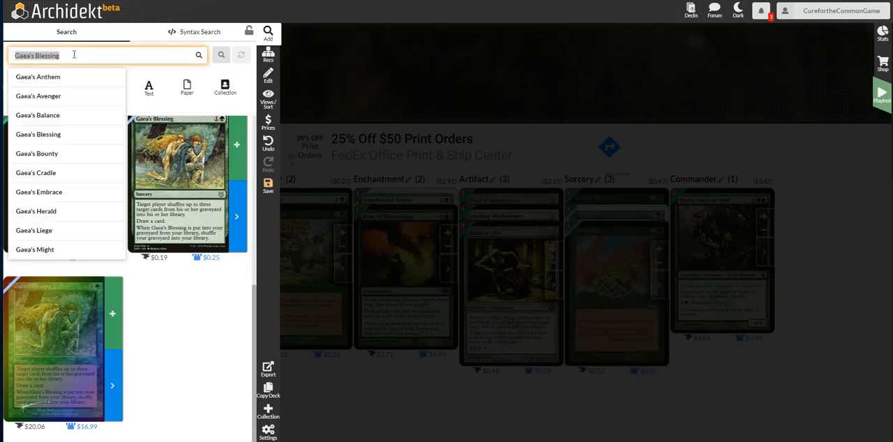
{"action": "type", "text": "reito"}
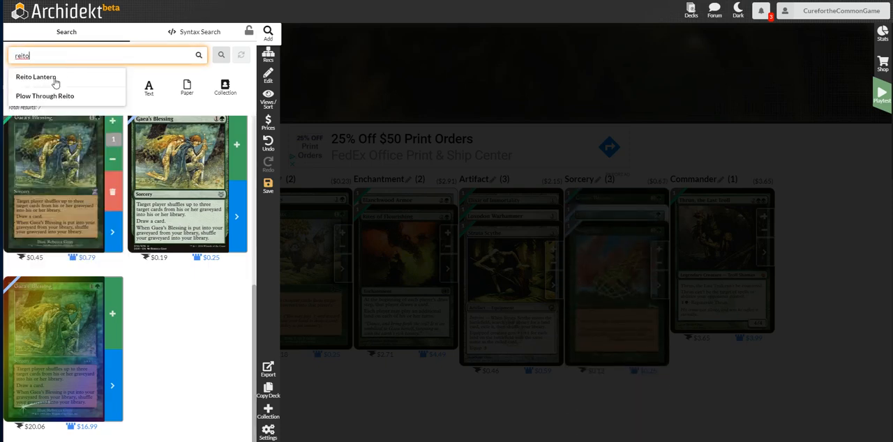
{"action": "left_click", "coordinate": [55, 82]}
{"action": "left_click", "coordinate": [112, 156]}
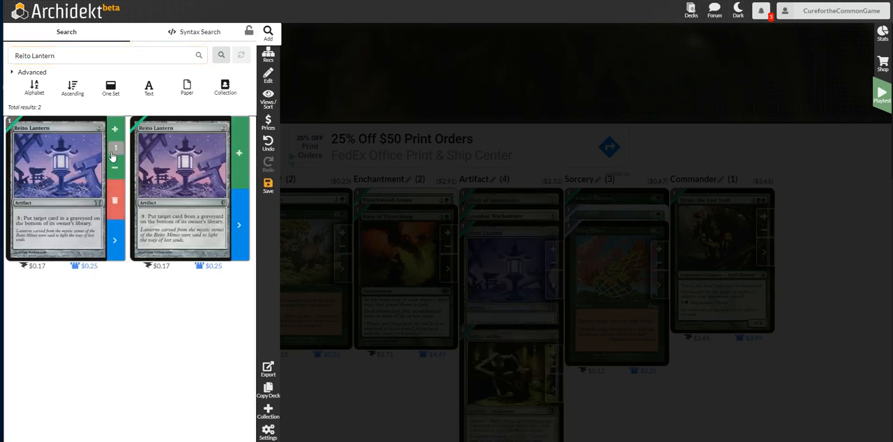
Search for Desert Twister with the card set filter limited to Revised Edition.
{"action": "left_click", "coordinate": [62, 56]}
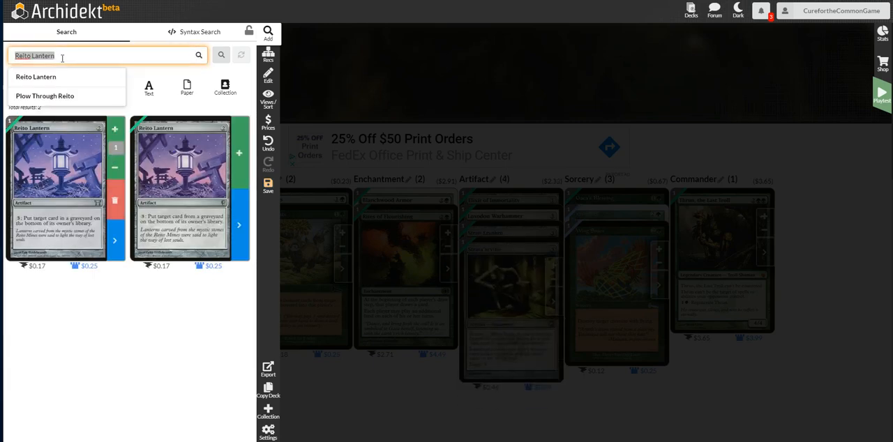
{"action": "type", "text": "desert tow"}
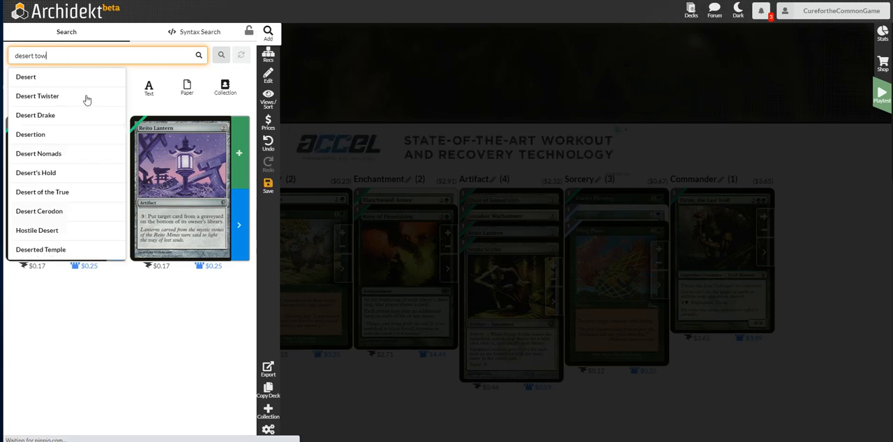
{"action": "left_click", "coordinate": [107, 95]}
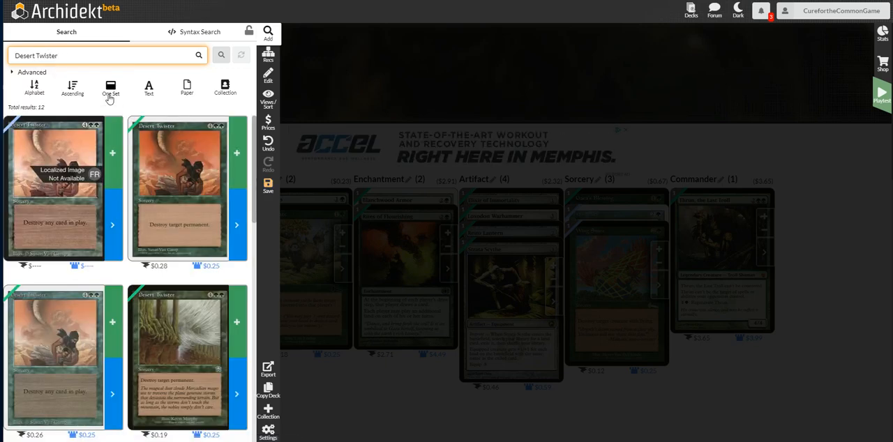
{"action": "left_click", "coordinate": [34, 72]}
{"action": "left_click", "coordinate": [55, 91]}
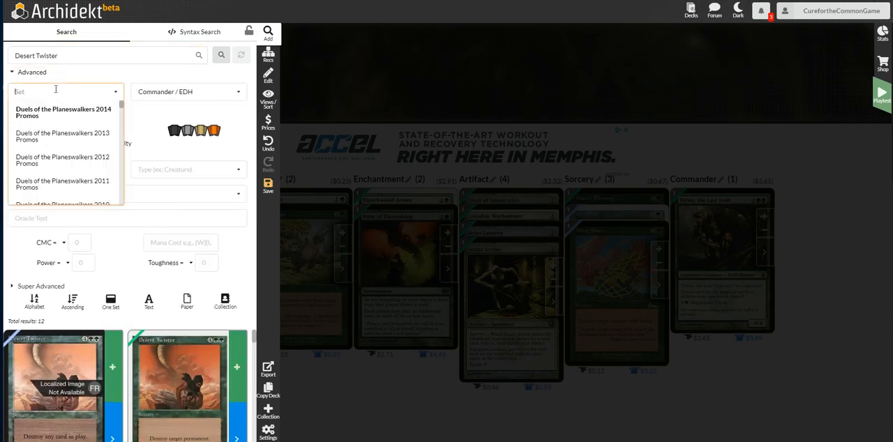
{"action": "type", "text": "rev"}
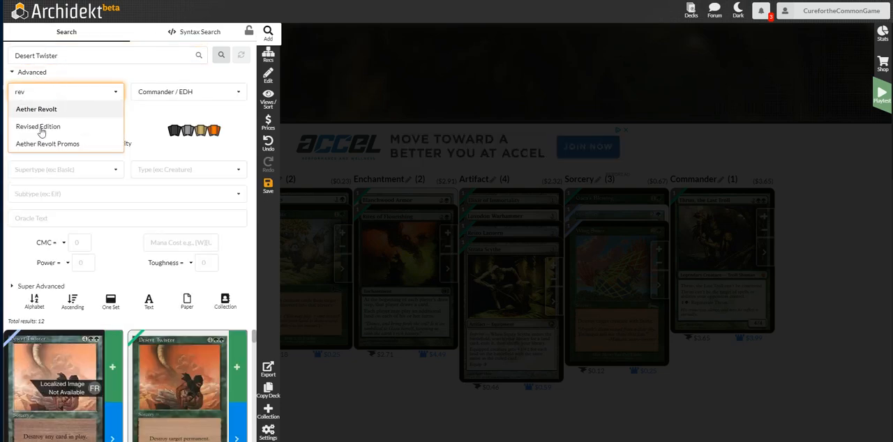
{"action": "key", "text": "Down"}
{"action": "key", "text": "Return"}
{"action": "left_click", "coordinate": [221, 54]}
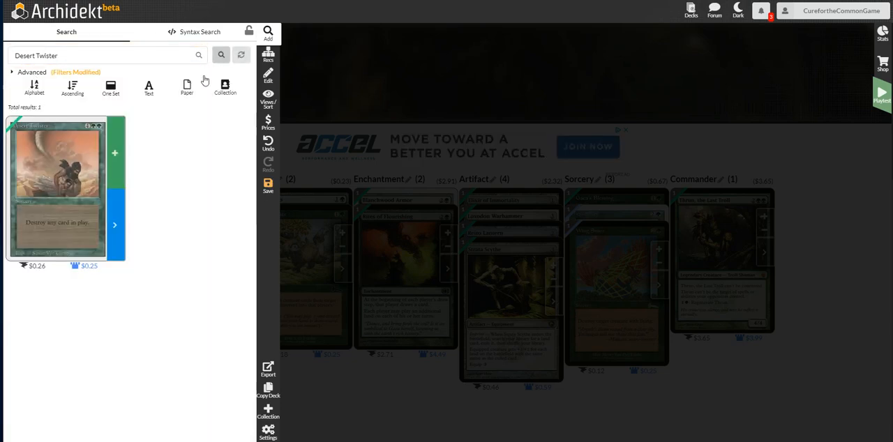
Add one copy of the Revised Edition Desert Twister to the deck and clear the set filter.
{"action": "left_click", "coordinate": [114, 153]}
{"action": "left_click", "coordinate": [79, 74]}
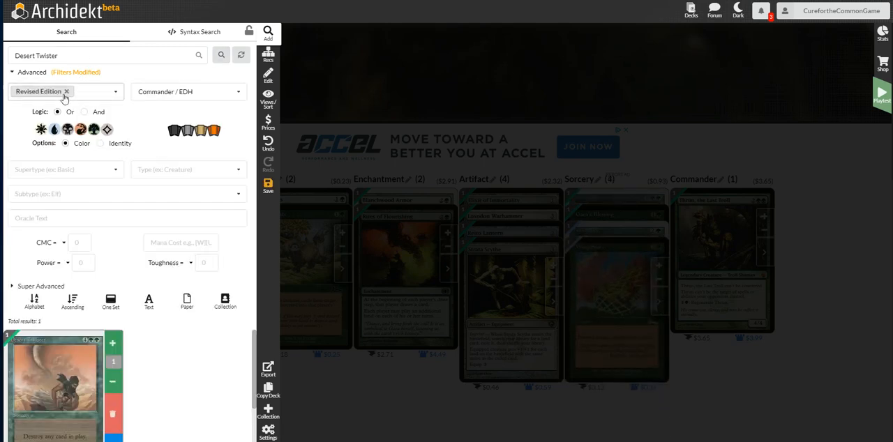
Search for Storm Seeker and add one copy of the $0.20 printing to the deck.
{"action": "left_click", "coordinate": [70, 56]}
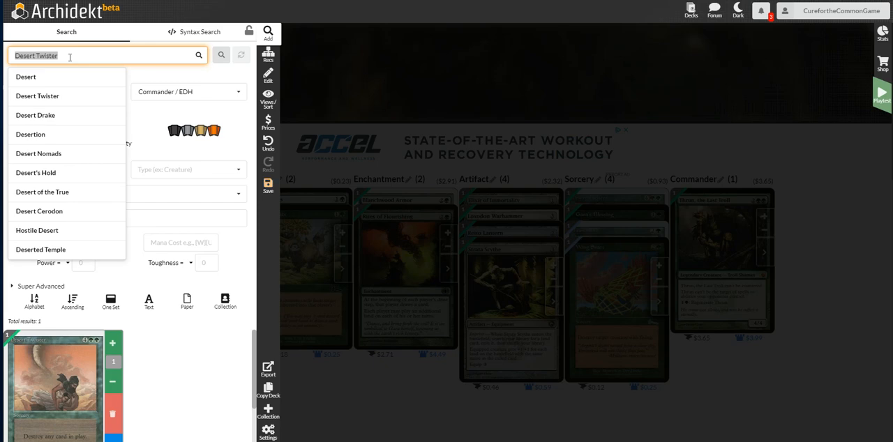
{"action": "type", "text": "storm s"}
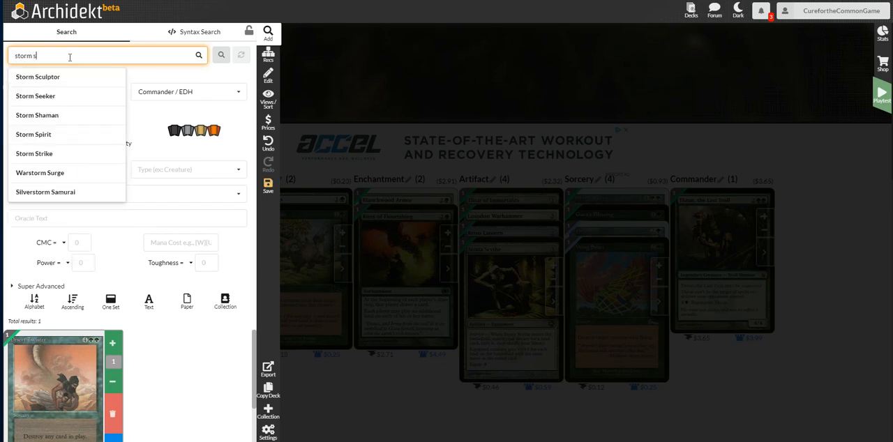
{"action": "type", "text": "ee"}
{"action": "left_click", "coordinate": [57, 77]}
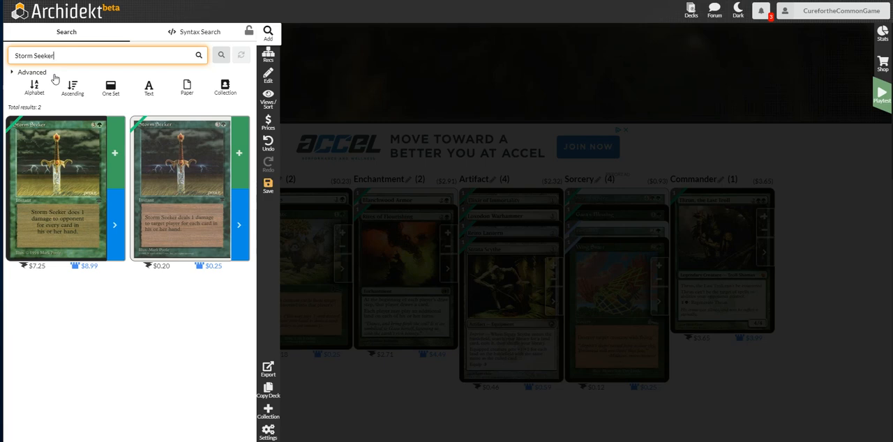
{"action": "left_click", "coordinate": [241, 153]}
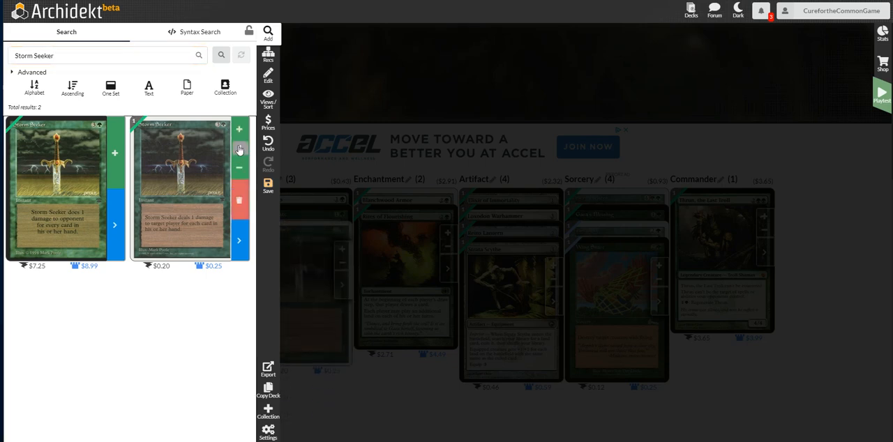
Search for Ring of Kalonia, switch it to the foil version and add one copy to the deck.
{"action": "left_click", "coordinate": [115, 55]}
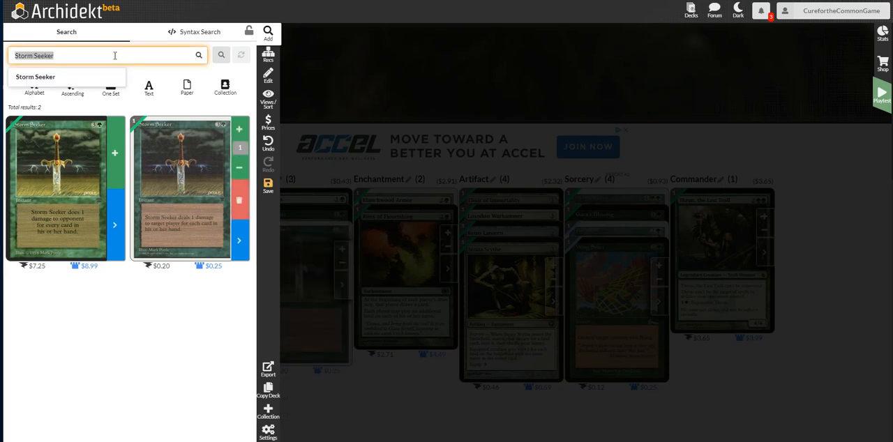
{"action": "type", "text": "ring of k"}
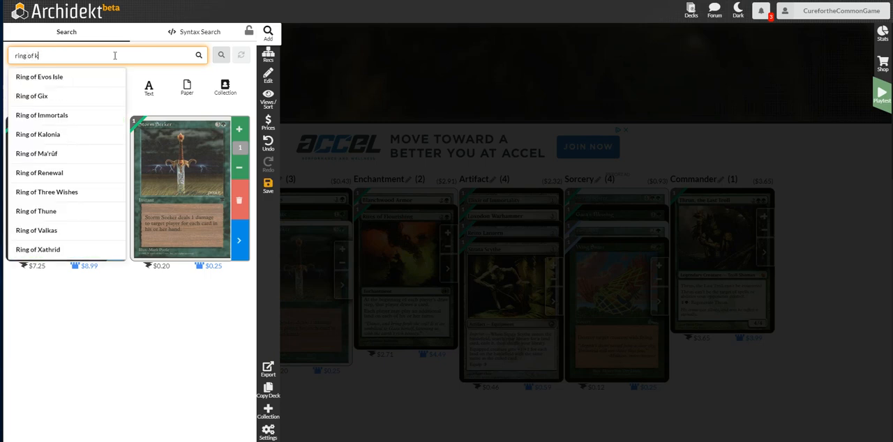
{"action": "left_click", "coordinate": [93, 76]}
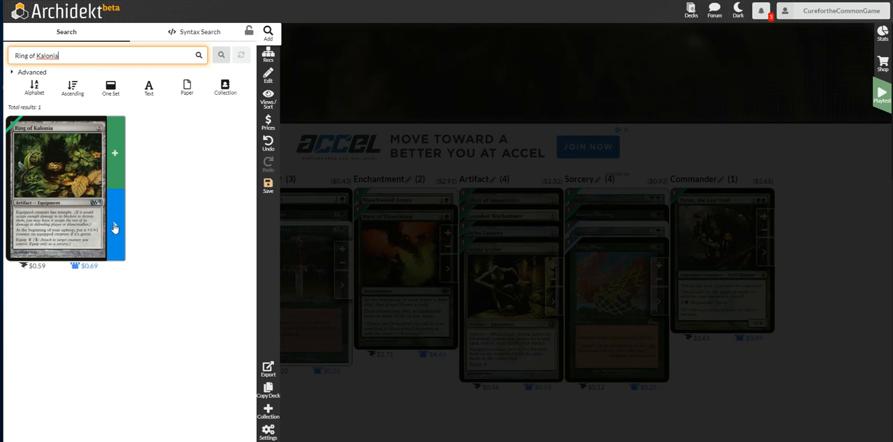
{"action": "left_click", "coordinate": [115, 228]}
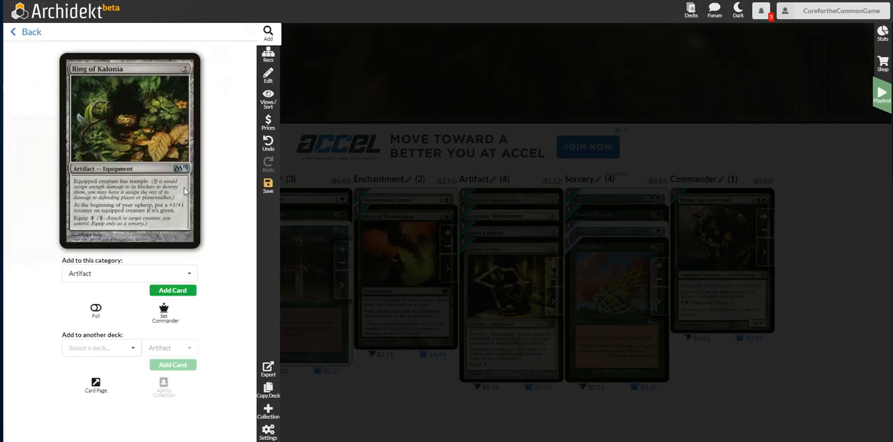
{"action": "left_click", "coordinate": [96, 311]}
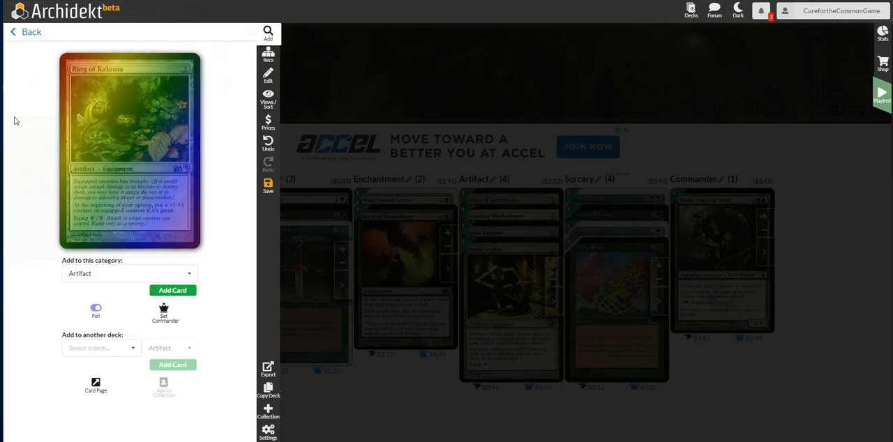
{"action": "left_click", "coordinate": [15, 32]}
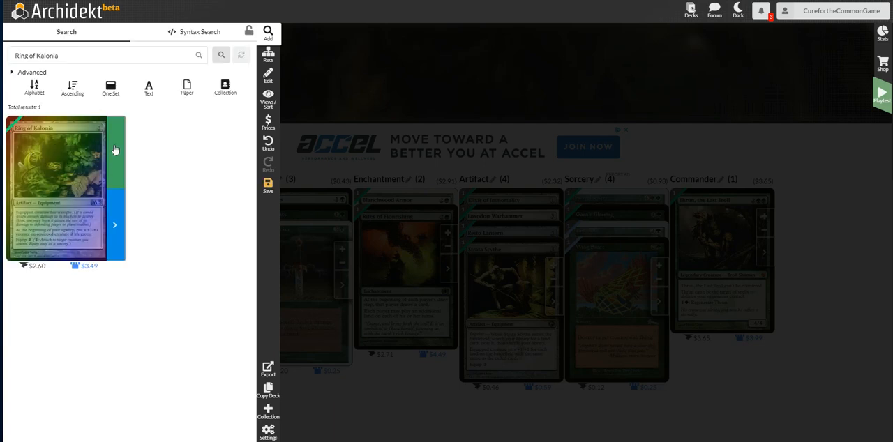
{"action": "left_click", "coordinate": [115, 150]}
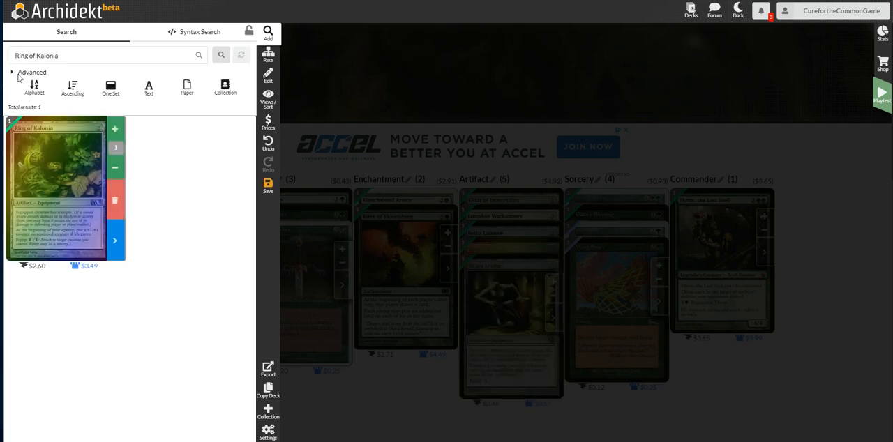
Search for Raking Canopy and add one copy of it to the deck.
{"action": "left_click", "coordinate": [71, 55]}
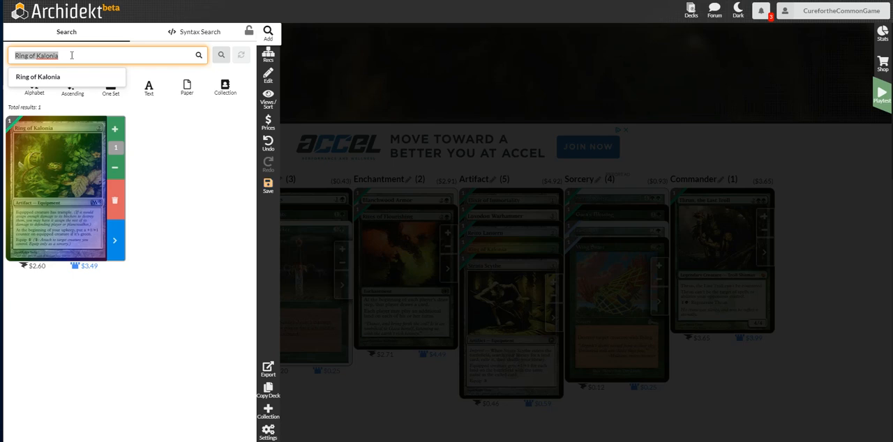
{"action": "type", "text": "raking c"}
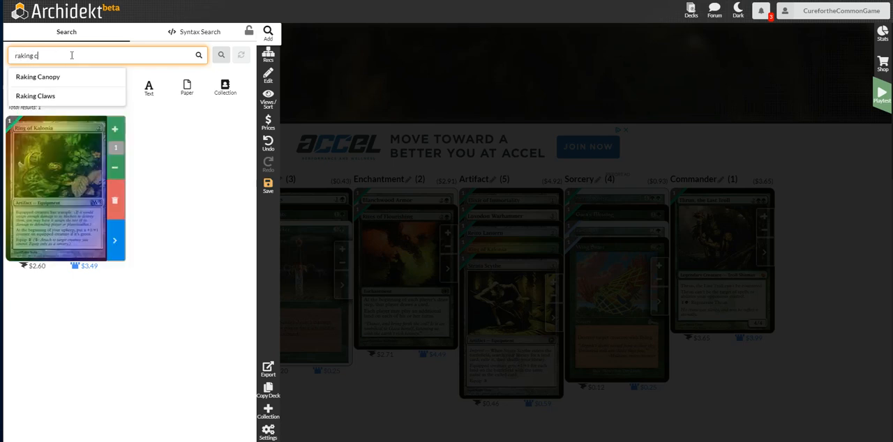
{"action": "left_click", "coordinate": [70, 77]}
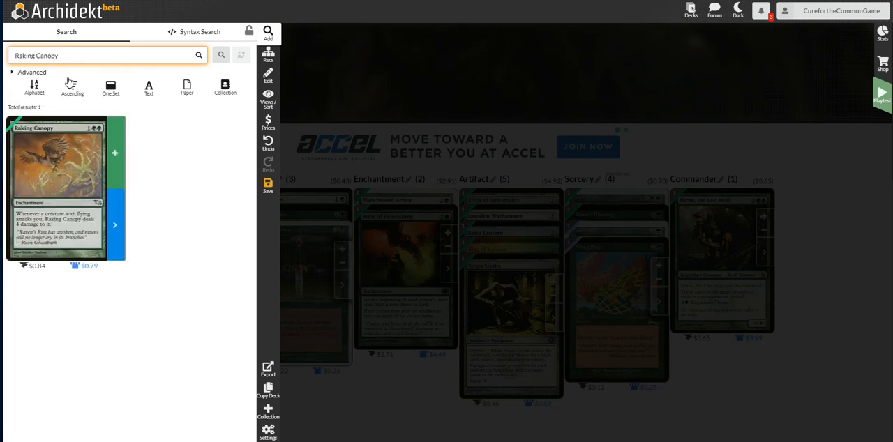
{"action": "left_click", "coordinate": [115, 153]}
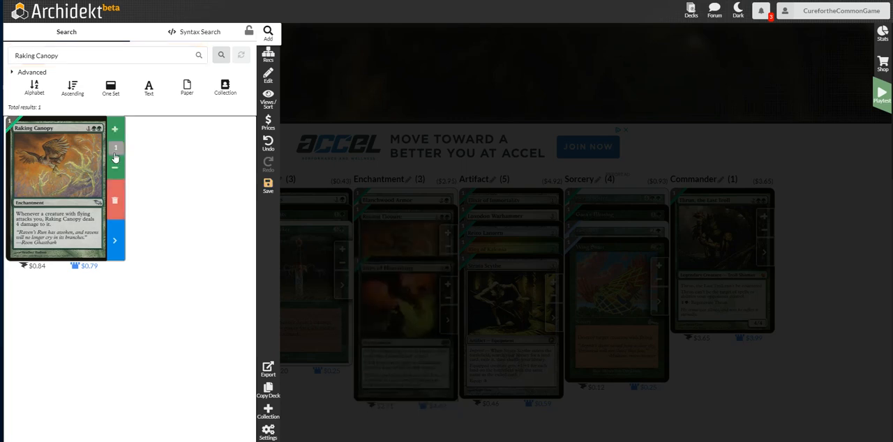
Search for Beast Within and add one copy of the $1.35 printing to the deck.
{"action": "left_click", "coordinate": [62, 54]}
{"action": "type", "text": "beas"}
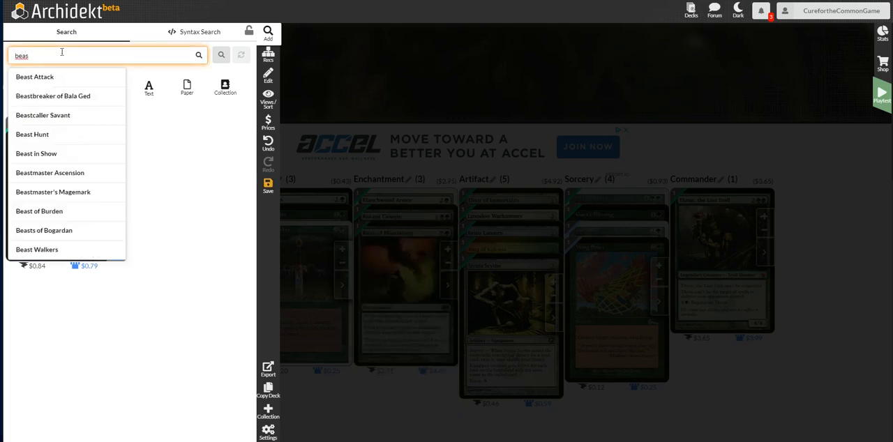
{"action": "type", "text": "t with"}
{"action": "left_click", "coordinate": [36, 76]}
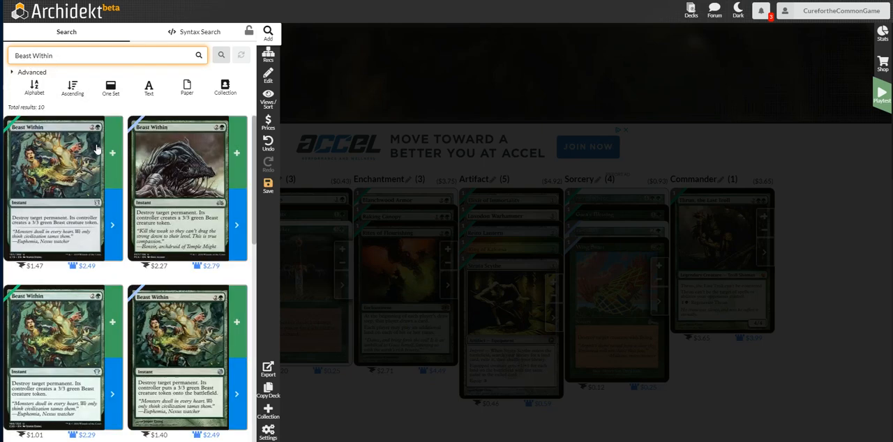
{"action": "scroll", "coordinate": [123, 205], "scroll_direction": "down", "scroll_amount": 2}
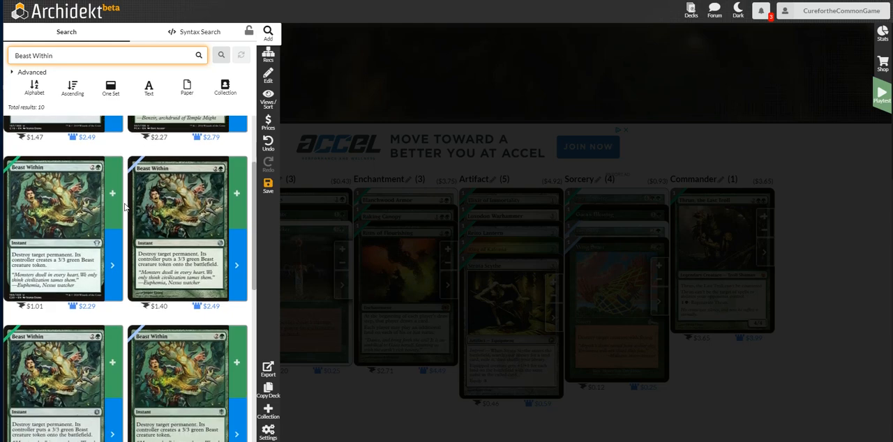
{"action": "scroll", "coordinate": [124, 206], "scroll_direction": "down", "scroll_amount": 3}
{"action": "left_click", "coordinate": [113, 184]}
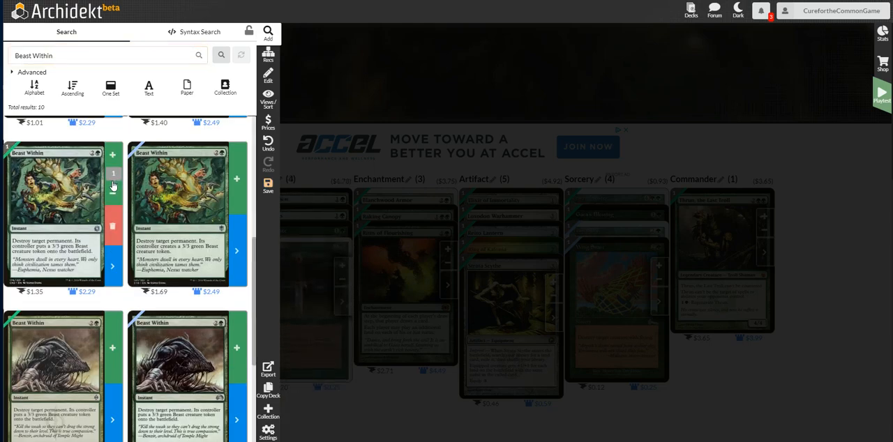
Search for Dense Foliage and add one copy of the $0.69 printing to the deck.
{"action": "left_click", "coordinate": [88, 56]}
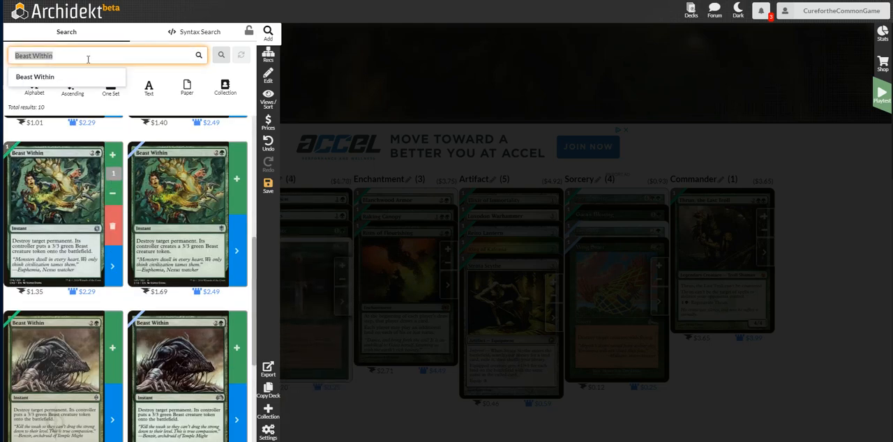
{"action": "type", "text": "dense fol"}
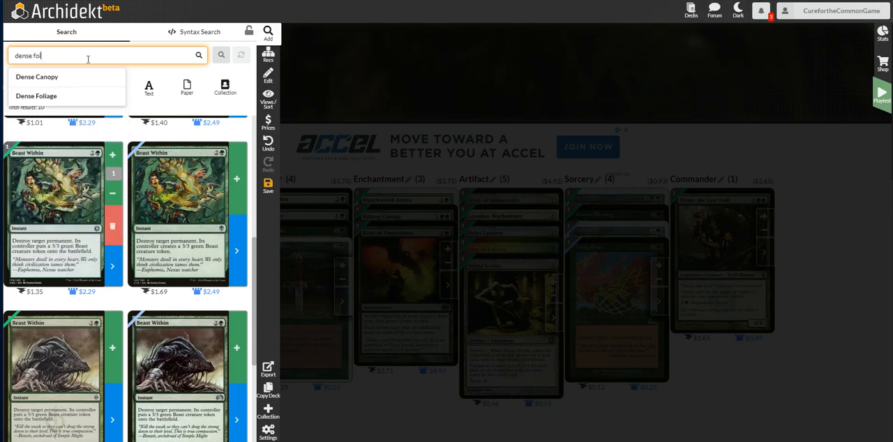
{"action": "left_click", "coordinate": [74, 84]}
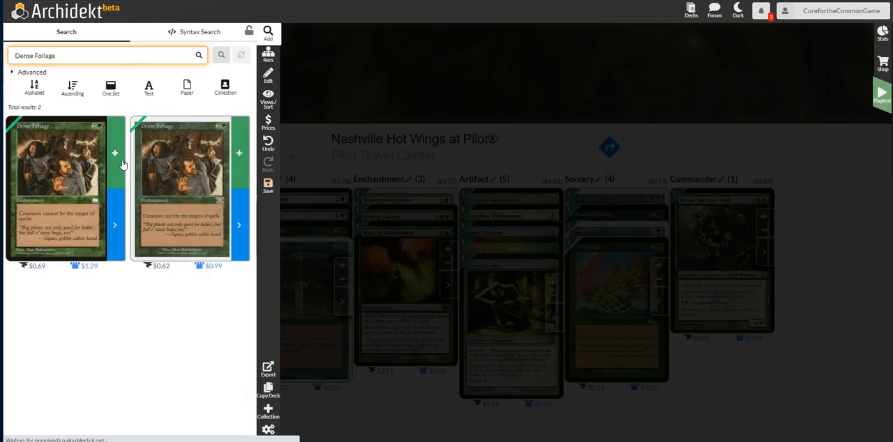
{"action": "left_click", "coordinate": [114, 151]}
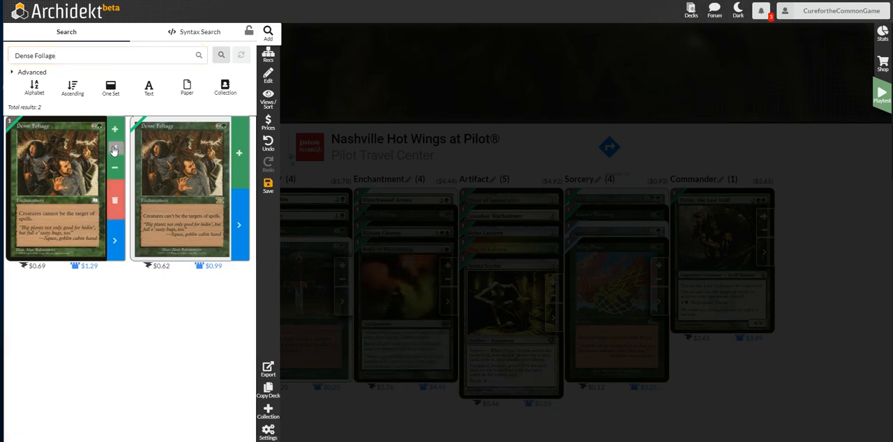
Search for Primal Bellow and add one copy of it to the deck.
{"action": "left_click", "coordinate": [92, 56]}
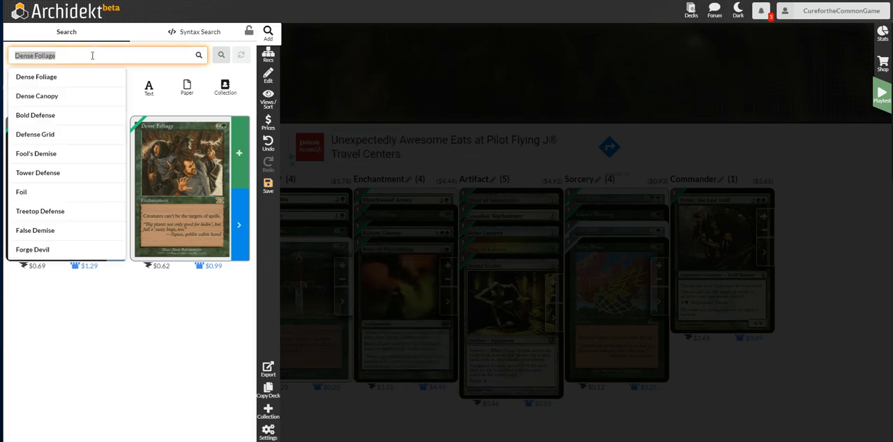
{"action": "type", "text": "primal"}
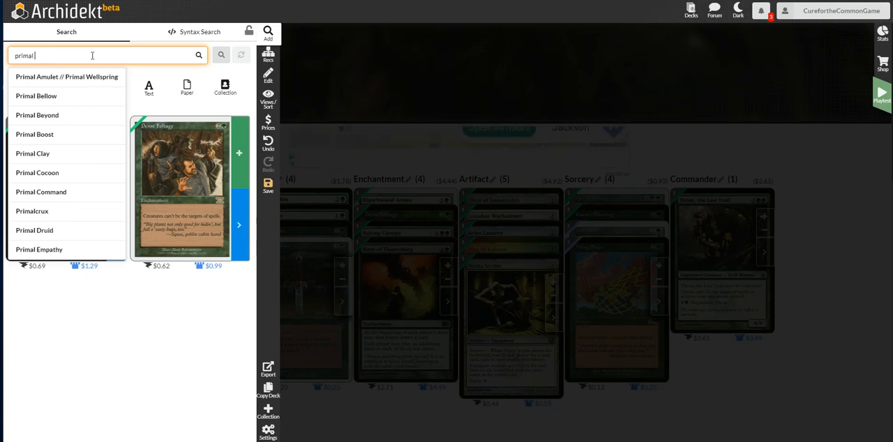
{"action": "left_click", "coordinate": [53, 96]}
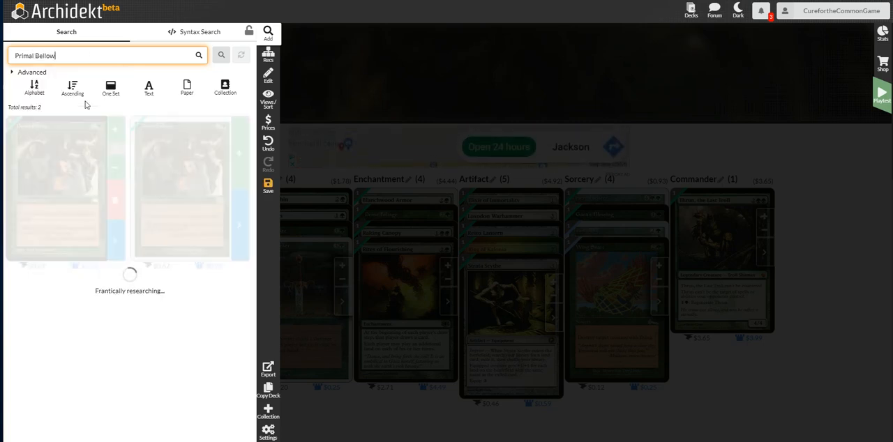
{"action": "left_click", "coordinate": [115, 152]}
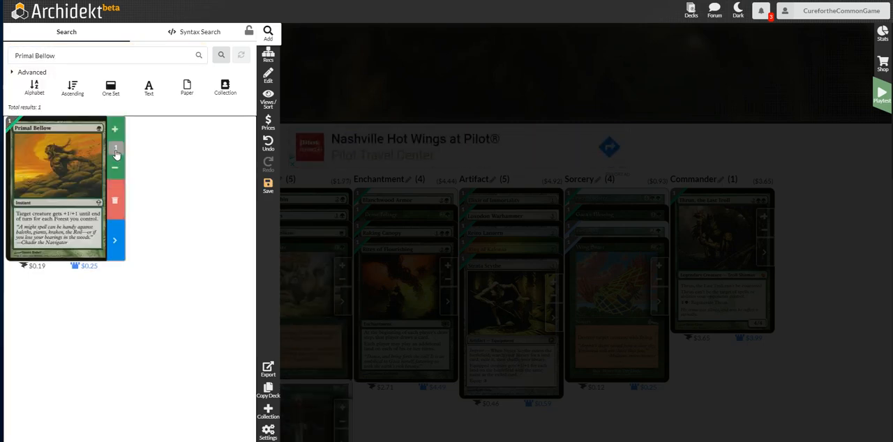
Search for Tsunami in the Revised Edition set and add one copy of it to the deck.
{"action": "left_click", "coordinate": [91, 60]}
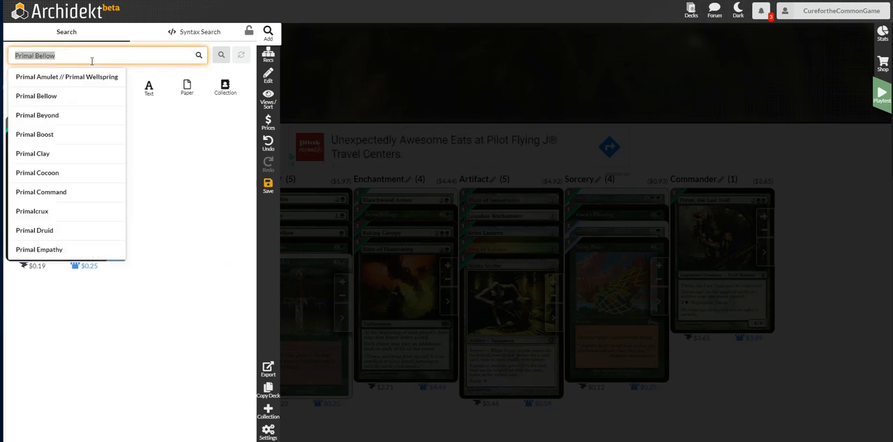
{"action": "type", "text": "tsu"}
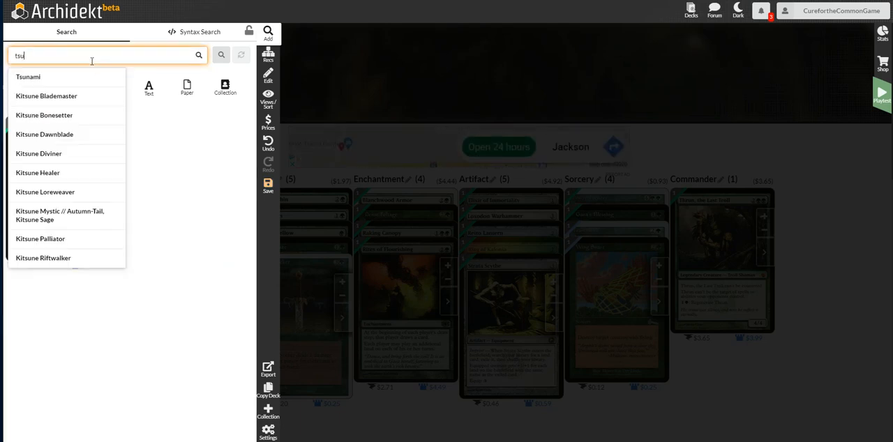
{"action": "left_click", "coordinate": [55, 77]}
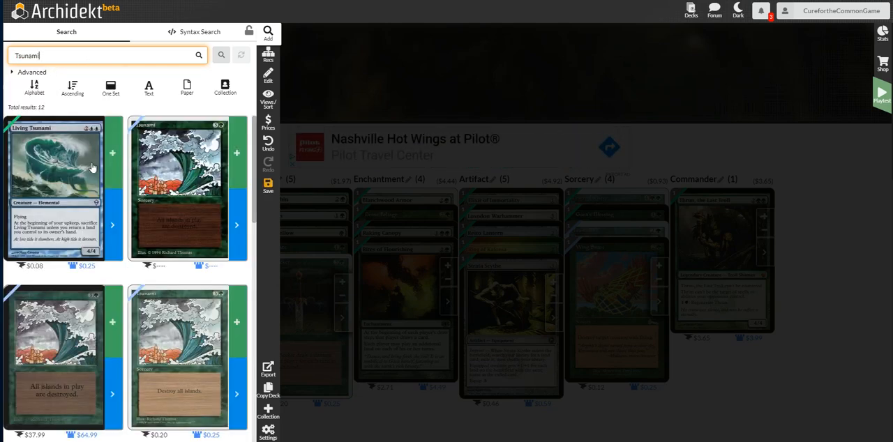
{"action": "left_click", "coordinate": [46, 72]}
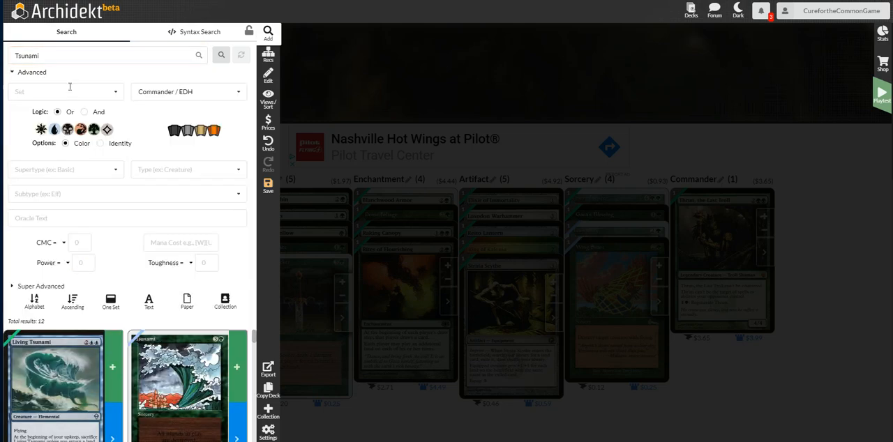
{"action": "left_click", "coordinate": [68, 91]}
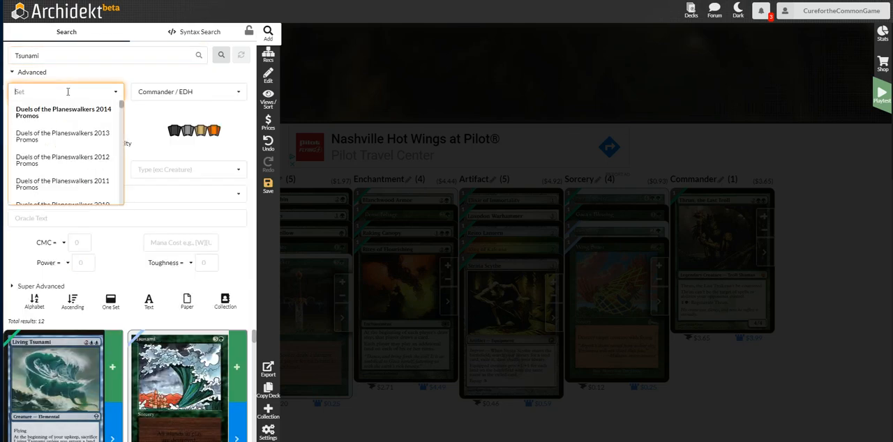
{"action": "type", "text": "re"}
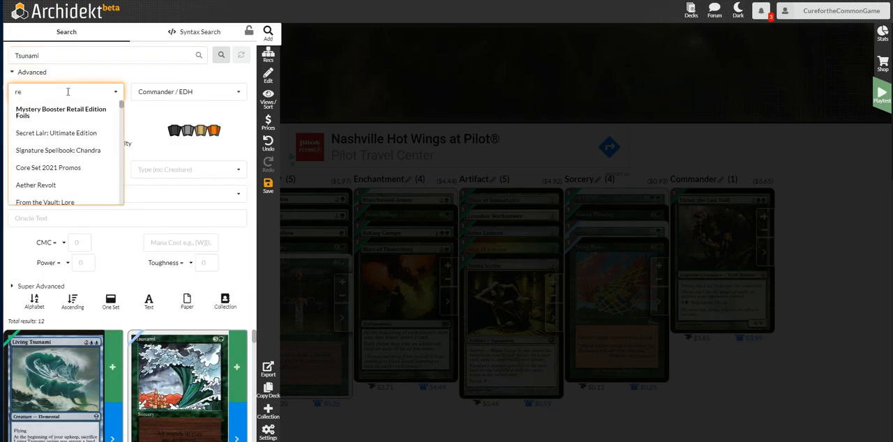
{"action": "type", "text": "v"}
{"action": "key", "text": "Down"}
{"action": "key", "text": "Return"}
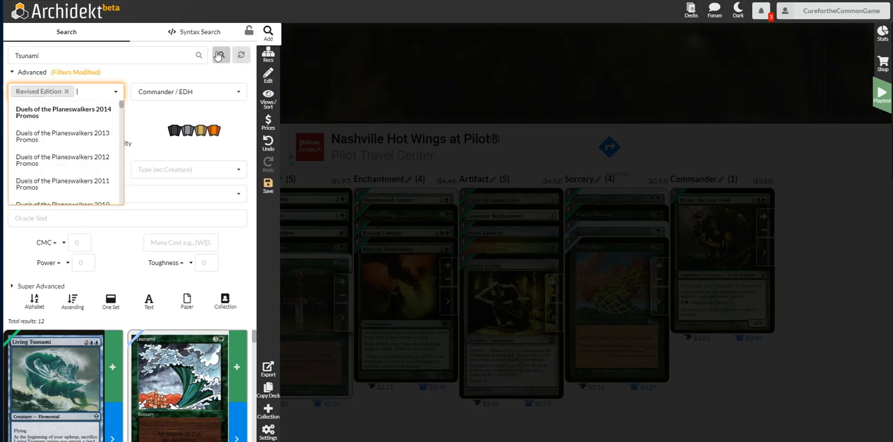
{"action": "left_click", "coordinate": [221, 55]}
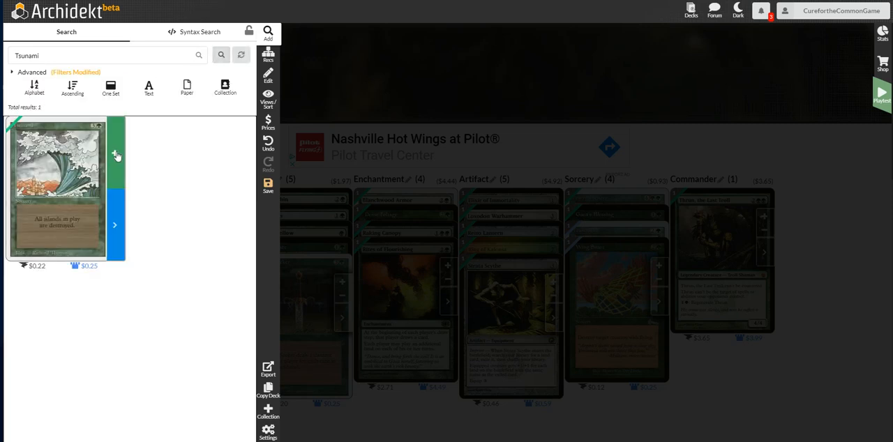
Clear the Revised Edition set filter and search for Gaea's Touch.
{"action": "left_click", "coordinate": [76, 72]}
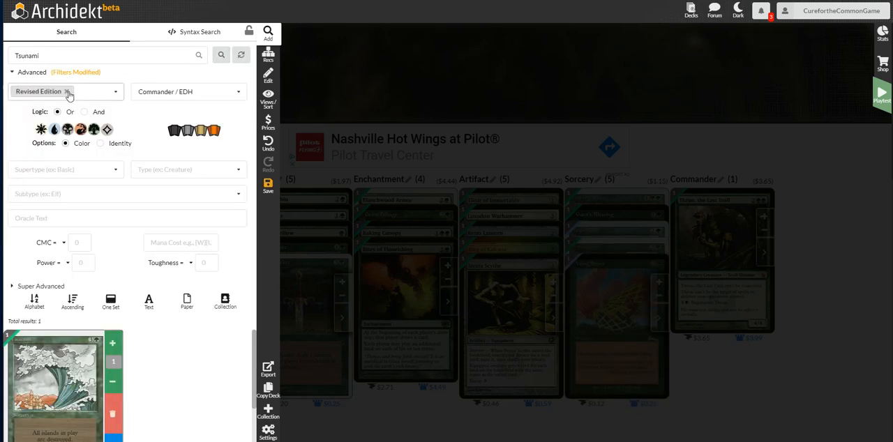
{"action": "left_click", "coordinate": [69, 92]}
{"action": "double_click", "coordinate": [59, 54]}
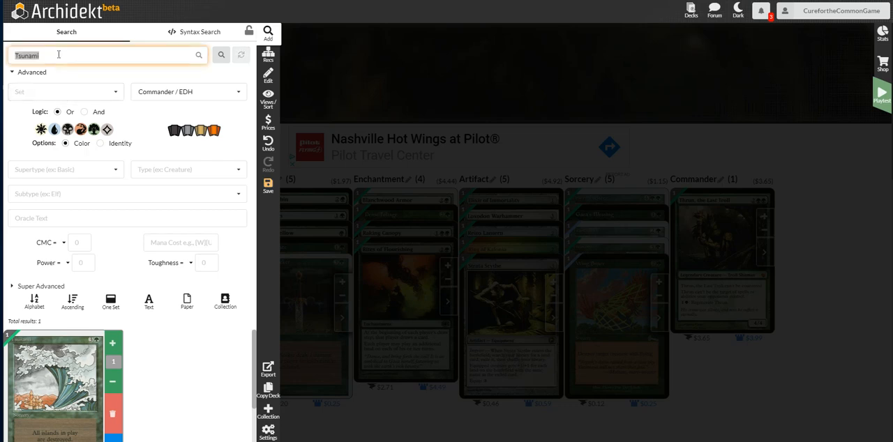
{"action": "type", "text": "gae"}
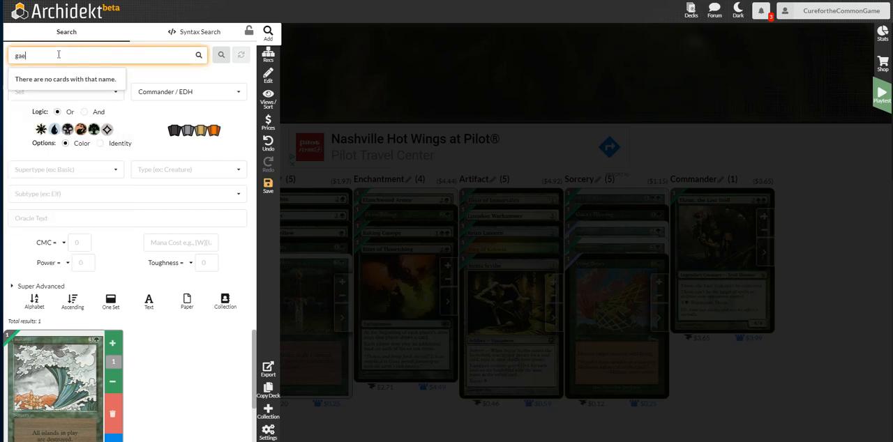
{"action": "type", "text": "a tou"}
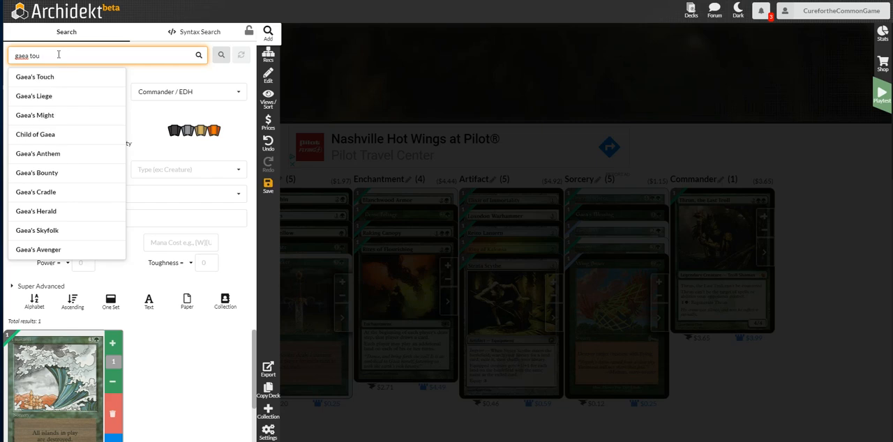
{"action": "left_click", "coordinate": [53, 77]}
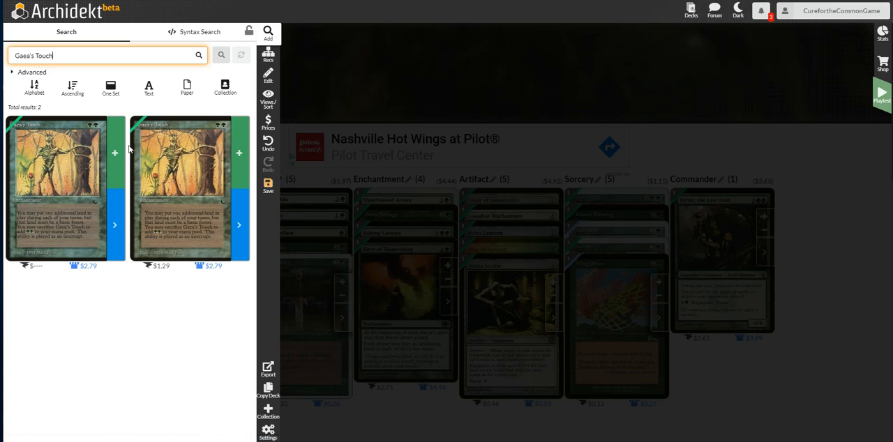
Limit the Gaea's Touch search to The Dark set and add one copy of the $1.29 printing to the deck.
{"action": "left_click", "coordinate": [31, 72]}
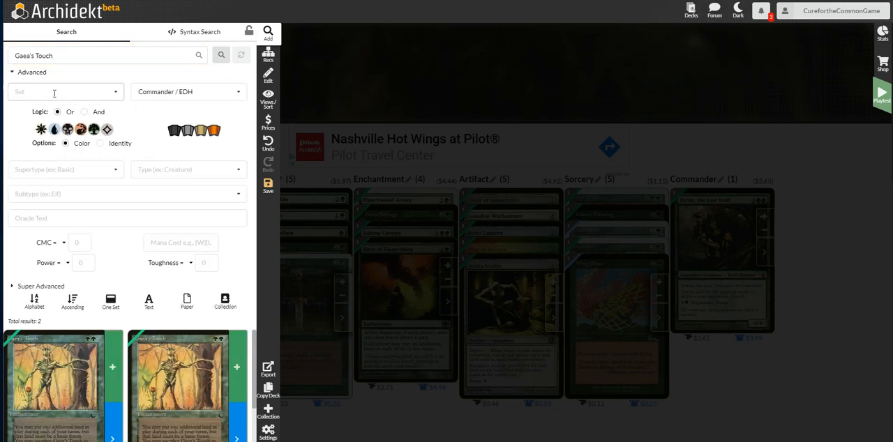
{"action": "left_click", "coordinate": [55, 92]}
{"action": "type", "text": "the dar"}
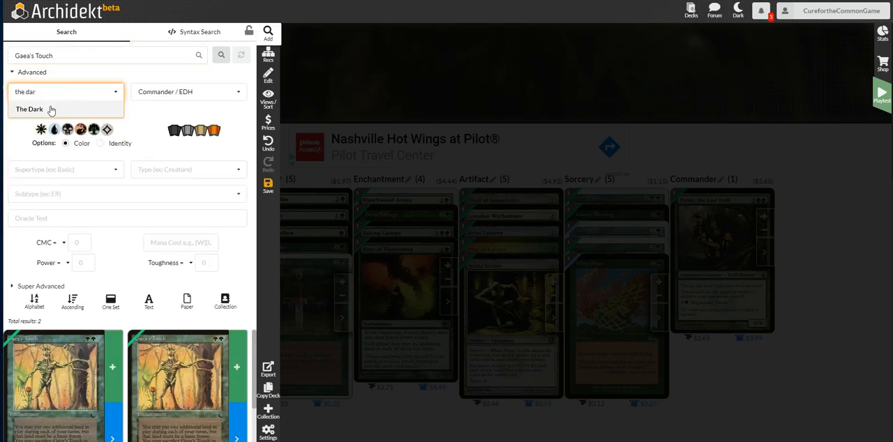
{"action": "left_click", "coordinate": [52, 110]}
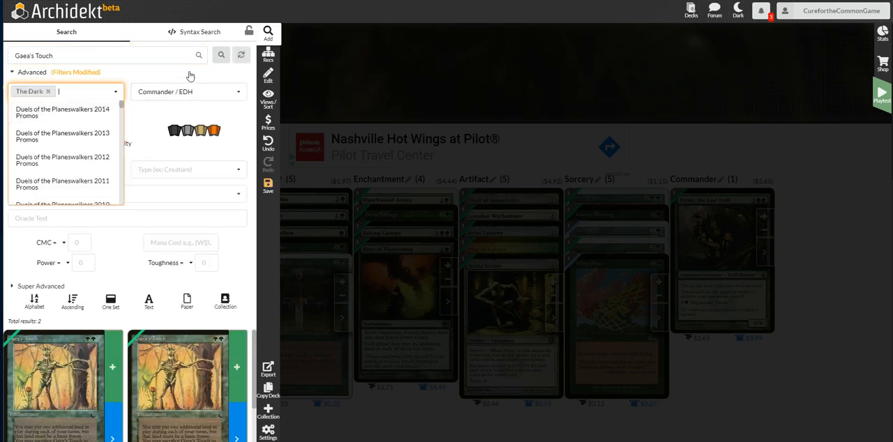
{"action": "left_click", "coordinate": [221, 60]}
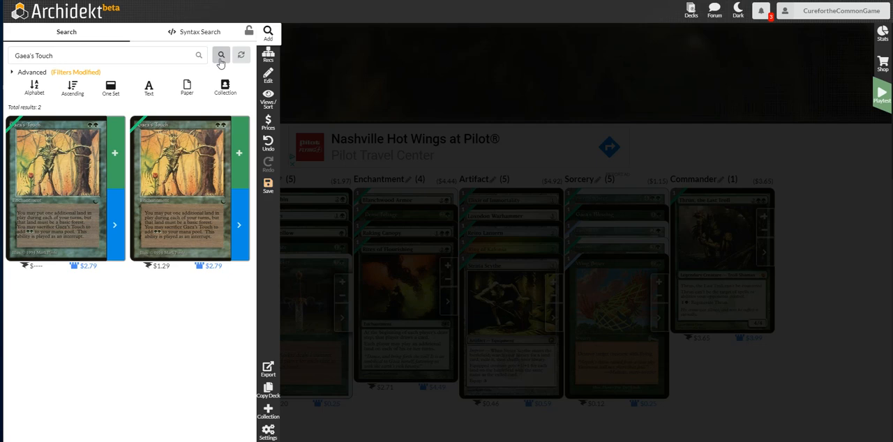
{"action": "left_click", "coordinate": [238, 154]}
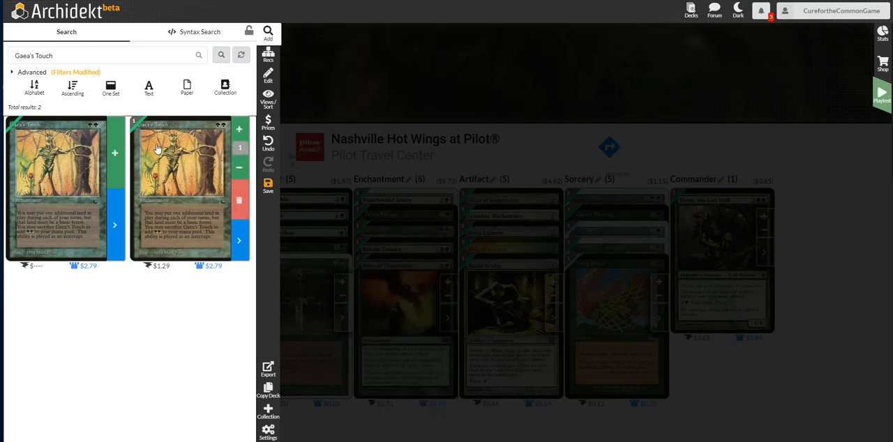
Search for Naturalize with the set filter changed from The Dark to Tenth Edition.
{"action": "left_click", "coordinate": [99, 54]}
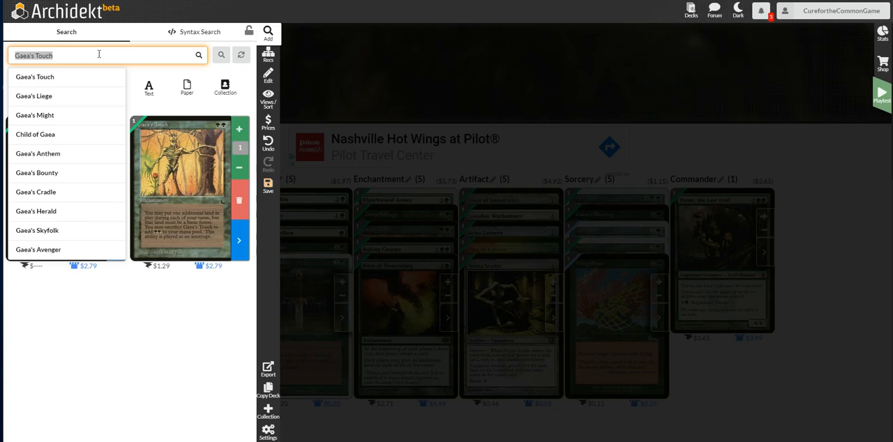
{"action": "type", "text": "naturali"}
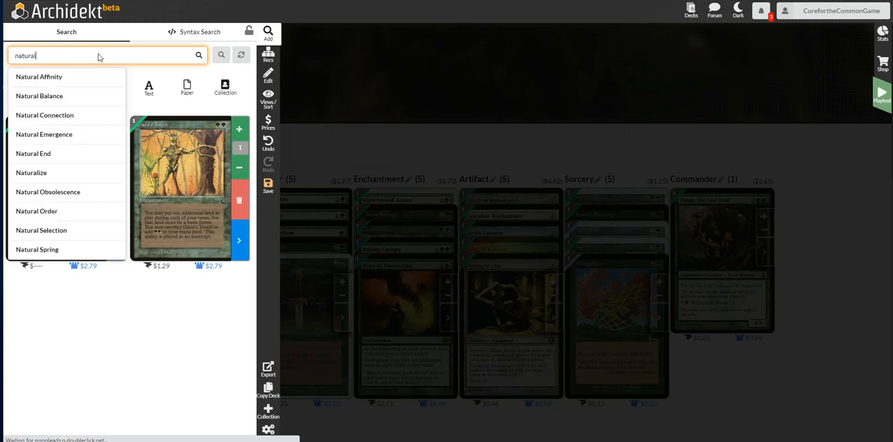
{"action": "type", "text": "z"}
{"action": "left_click", "coordinate": [37, 78]}
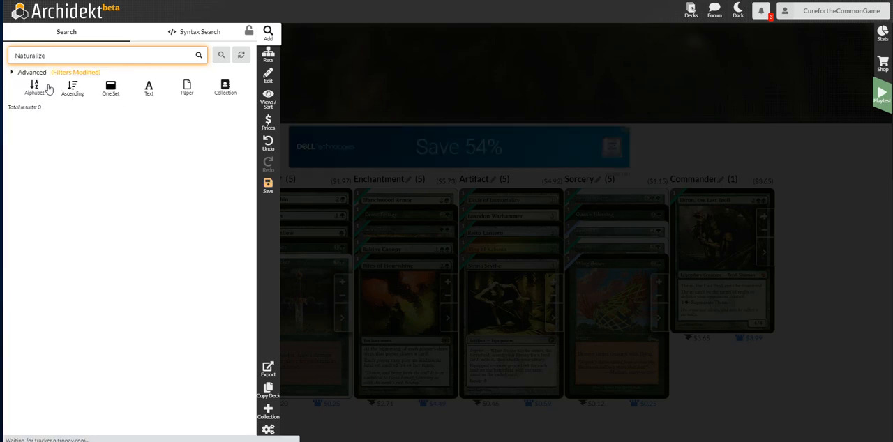
{"action": "left_click", "coordinate": [72, 74]}
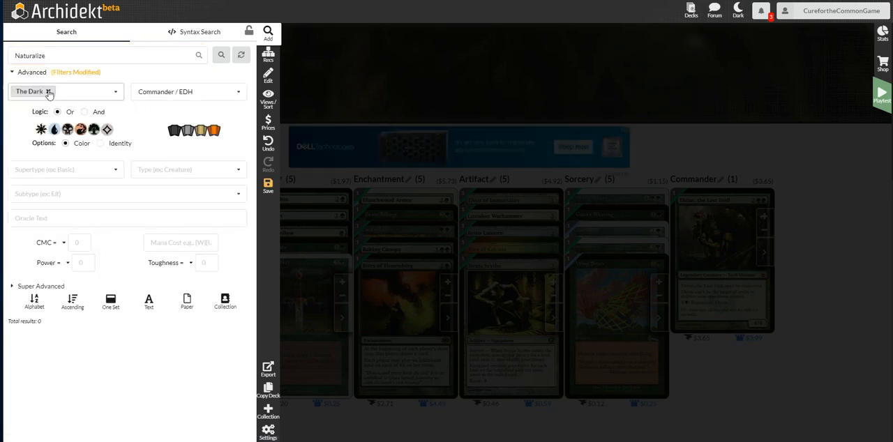
{"action": "left_click", "coordinate": [61, 91]}
{"action": "type", "text": "tenth"}
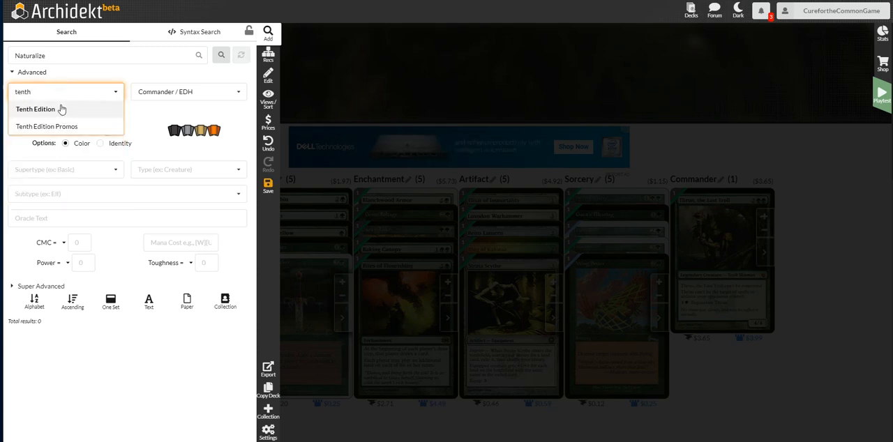
{"action": "left_click", "coordinate": [62, 109]}
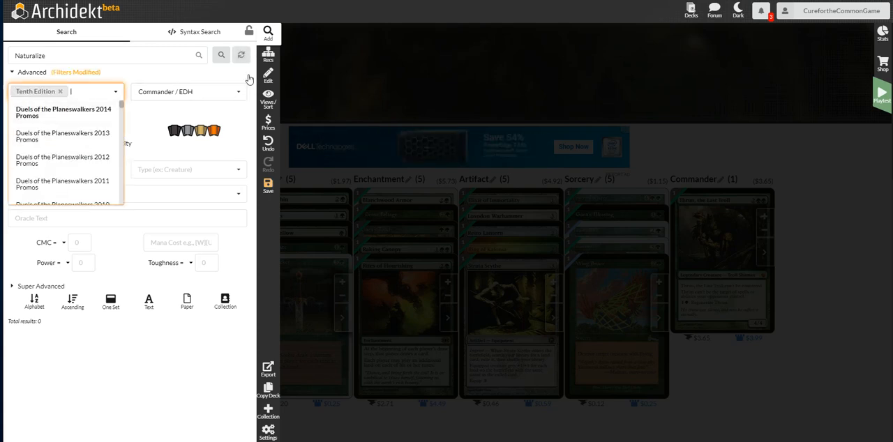
{"action": "left_click", "coordinate": [218, 58]}
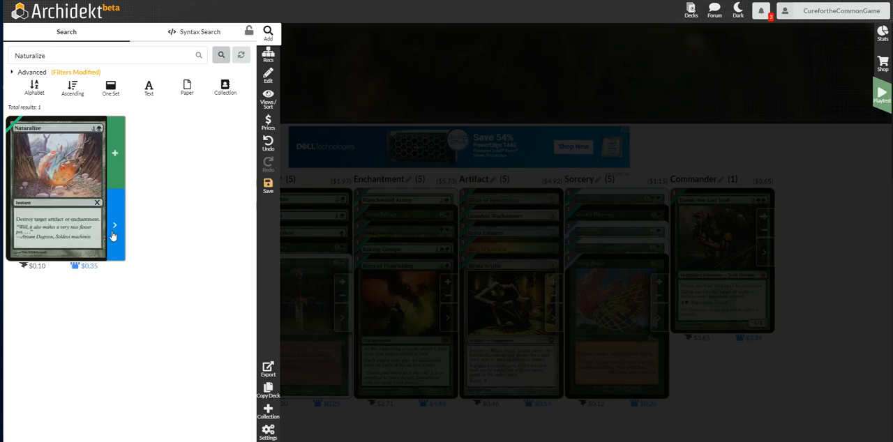
Switch the Tenth Edition Naturalize to its foil version and add one copy of it to the deck.
{"action": "left_click", "coordinate": [112, 241]}
{"action": "left_click", "coordinate": [96, 307]}
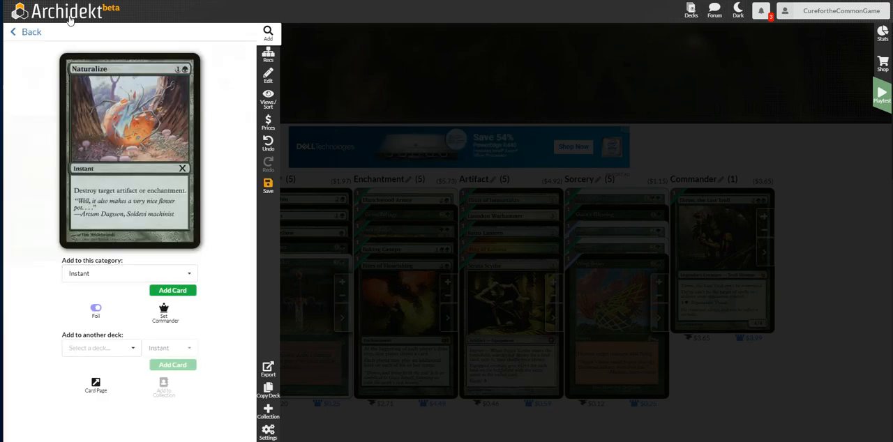
{"action": "left_click", "coordinate": [24, 28]}
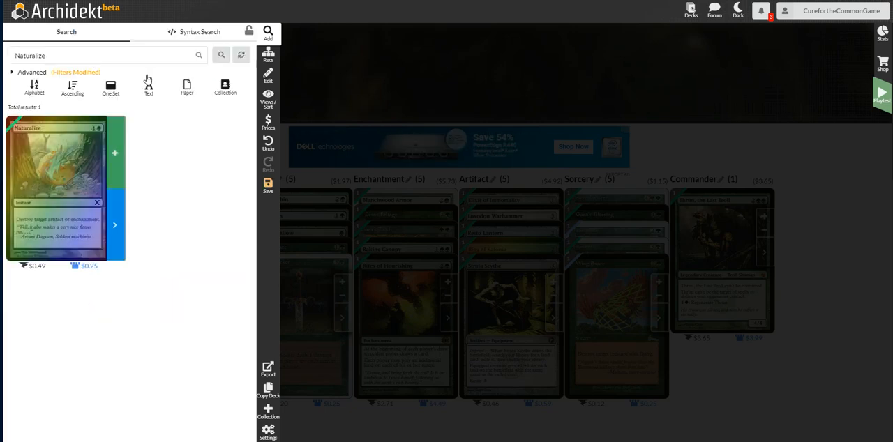
{"action": "left_click", "coordinate": [117, 176]}
Clear the Tenth Edition set filter, search for Magma Mine and add one copy of it to the deck.
{"action": "left_click", "coordinate": [75, 72]}
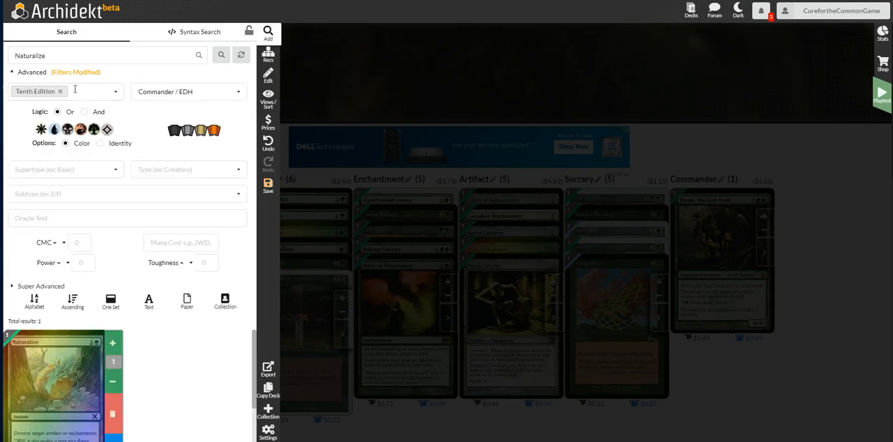
{"action": "left_click", "coordinate": [61, 92]}
{"action": "left_click", "coordinate": [82, 54]}
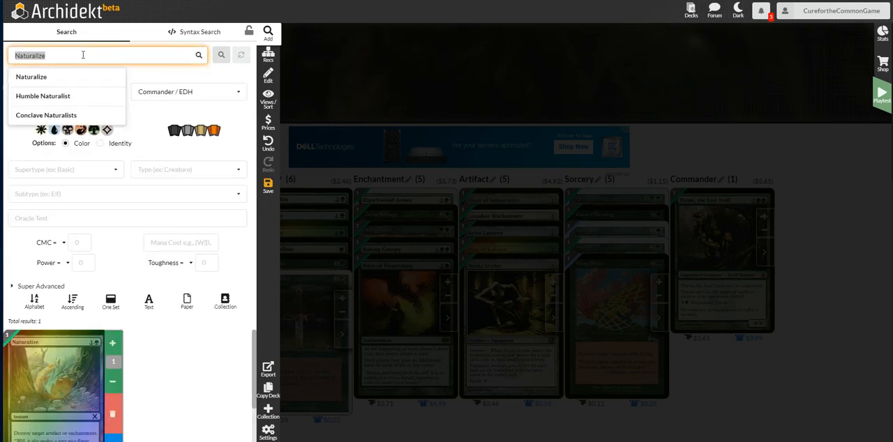
{"action": "type", "text": "magma mi"}
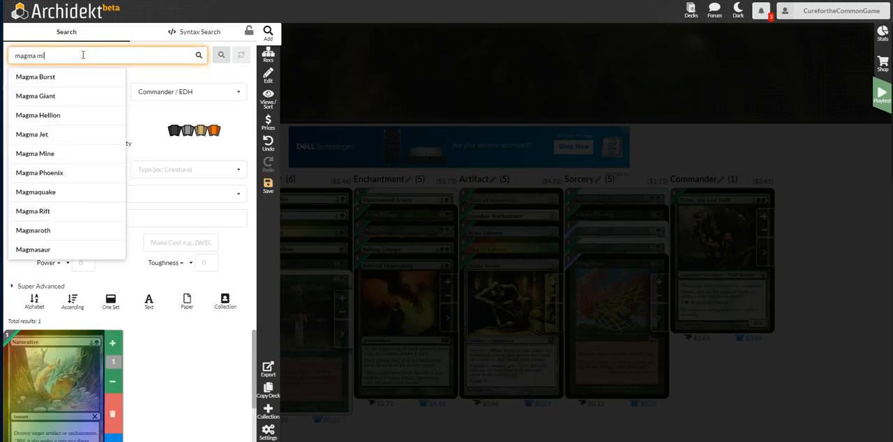
{"action": "type", "text": "n"}
{"action": "left_click", "coordinate": [65, 77]}
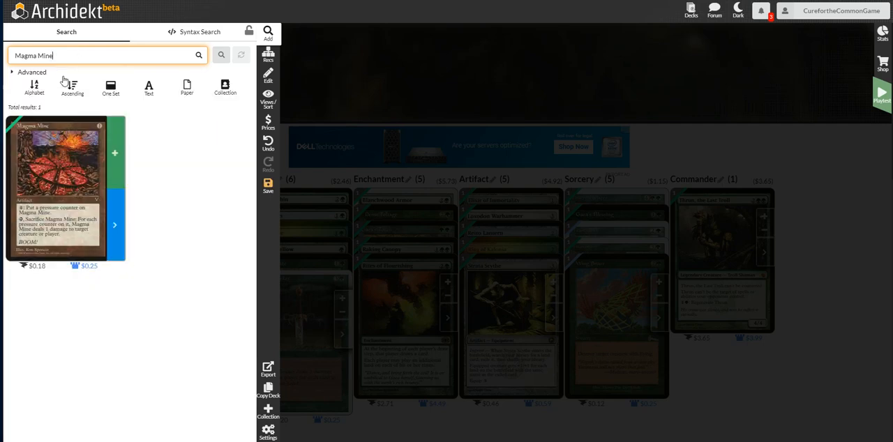
{"action": "left_click", "coordinate": [114, 151]}
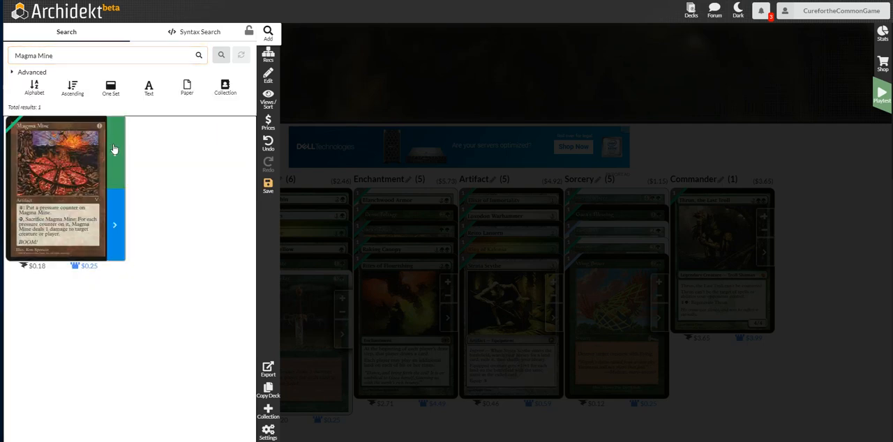
Search for Staff of Nin and add one copy of the $1.17 printing to the deck.
{"action": "triple_click", "coordinate": [70, 56]}
{"action": "type", "text": "staff ni"}
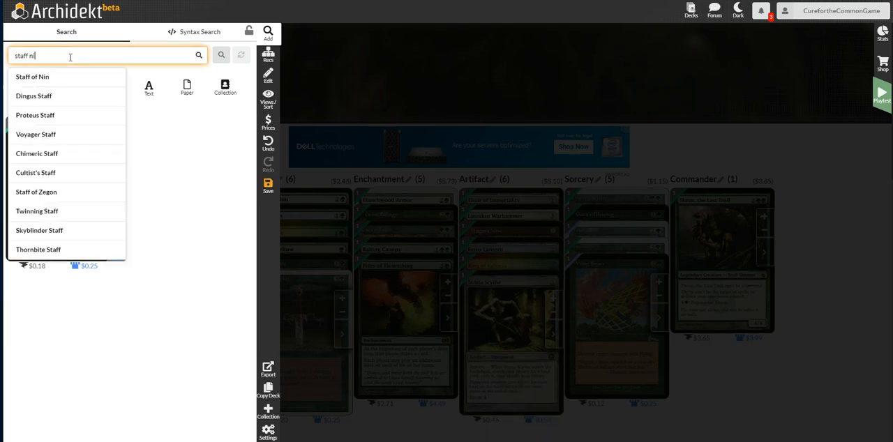
{"action": "left_click", "coordinate": [59, 77]}
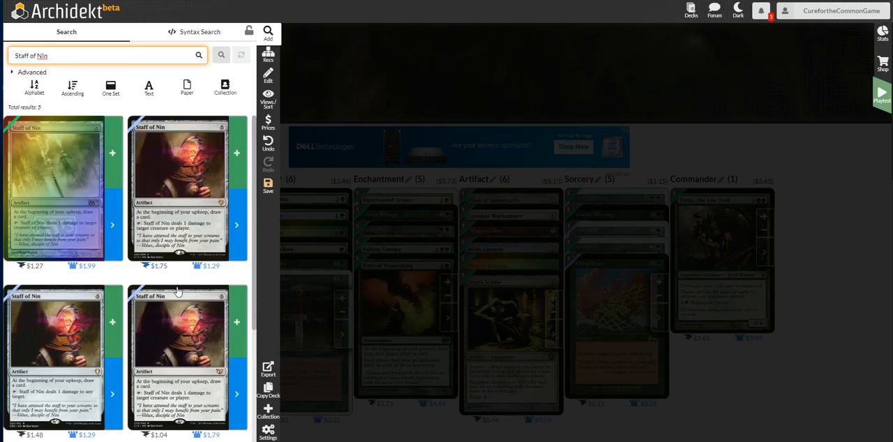
{"action": "scroll", "coordinate": [174, 290], "scroll_direction": "down", "scroll_amount": 3}
{"action": "left_click", "coordinate": [116, 310]}
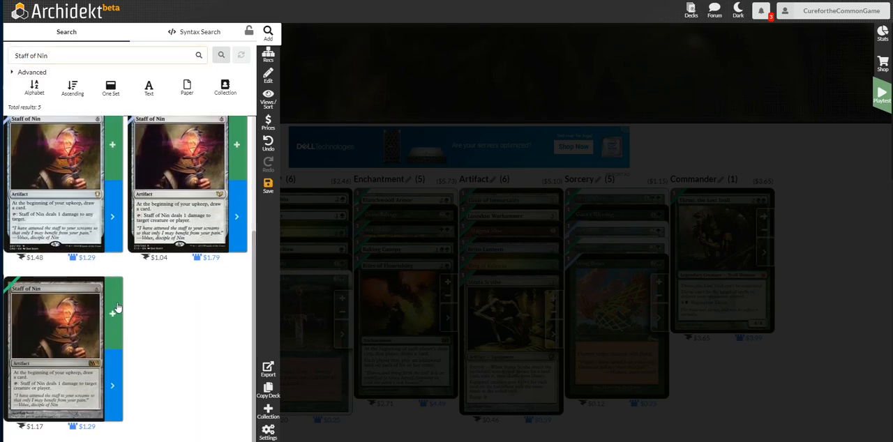
Search for Might of Oaks and add one copy of the $0.87 printing with the squirrel artwork.
{"action": "left_click", "coordinate": [69, 57]}
{"action": "type", "text": "might of a"}
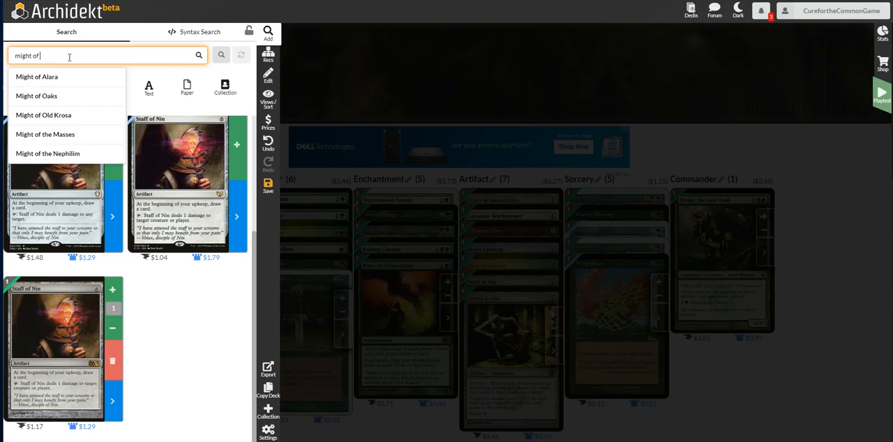
{"action": "left_click", "coordinate": [54, 97]}
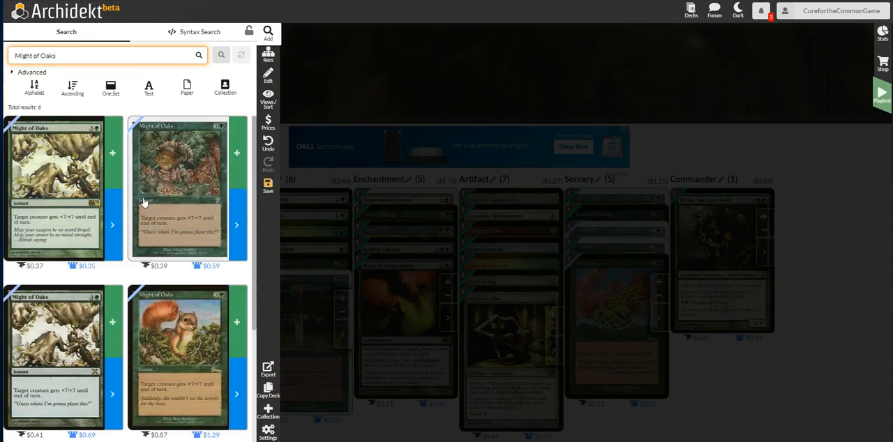
{"action": "left_click", "coordinate": [237, 323]}
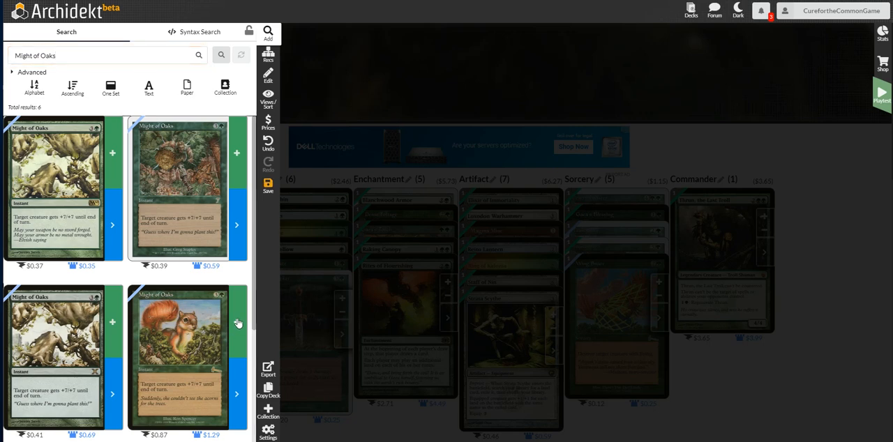
Search for Emerald Medallion and add one copy of the old-frame $6.93 printing to the deck.
{"action": "triple_click", "coordinate": [79, 55]}
{"action": "type", "text": "emer"}
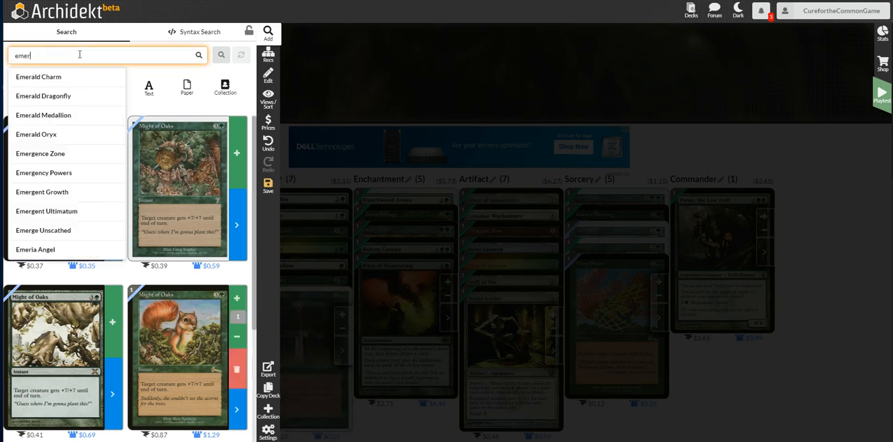
{"action": "type", "text": "ald me"}
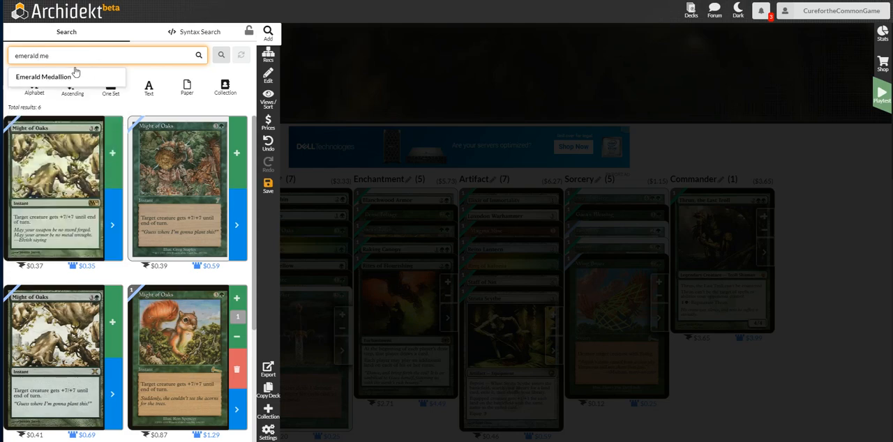
{"action": "left_click", "coordinate": [65, 79]}
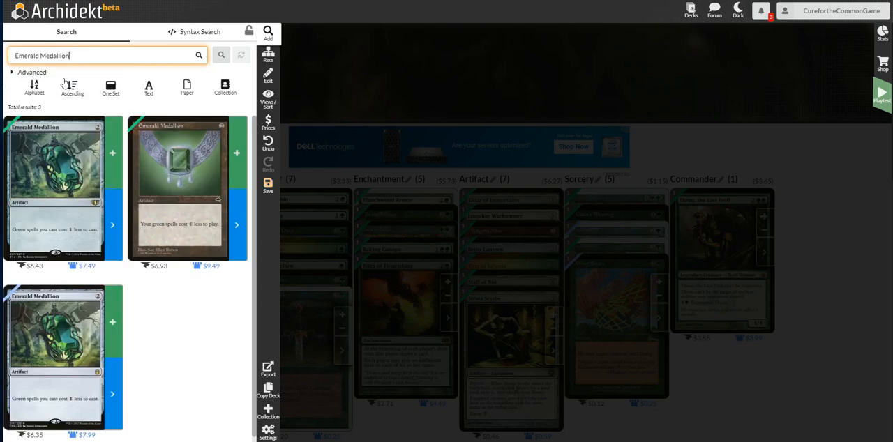
{"action": "left_click", "coordinate": [235, 153]}
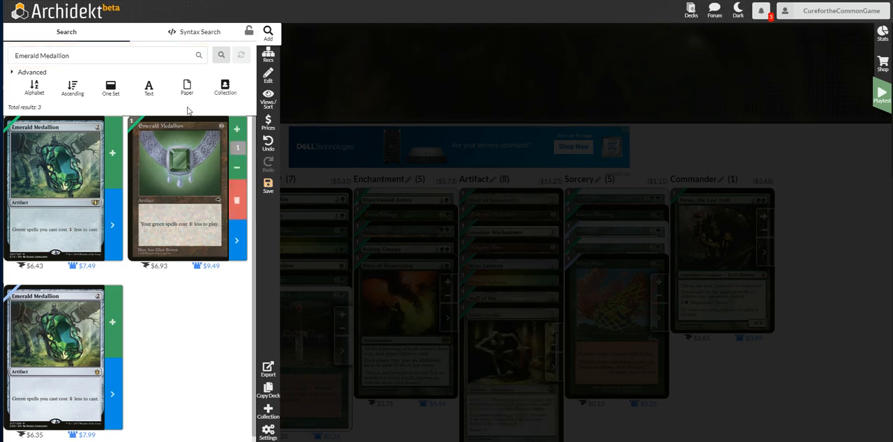
Search for Storm Front and add one copy of it to the deck.
{"action": "left_click", "coordinate": [170, 53]}
{"action": "type", "text": "stor"}
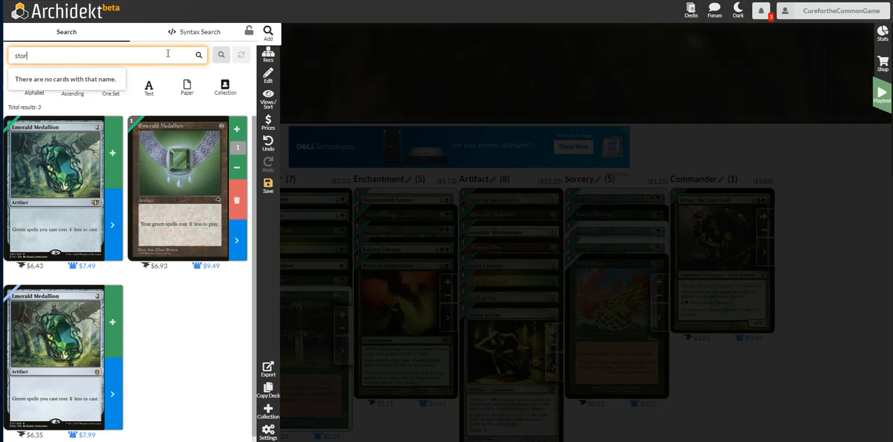
{"action": "type", "text": "m fron"}
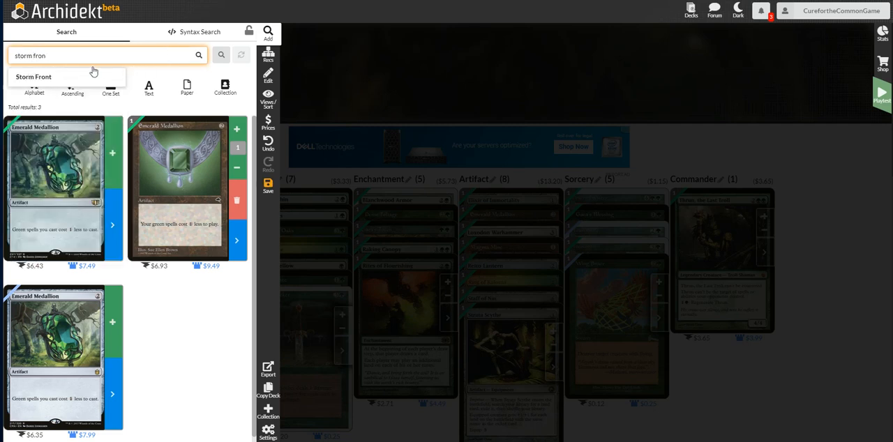
{"action": "left_click", "coordinate": [94, 72]}
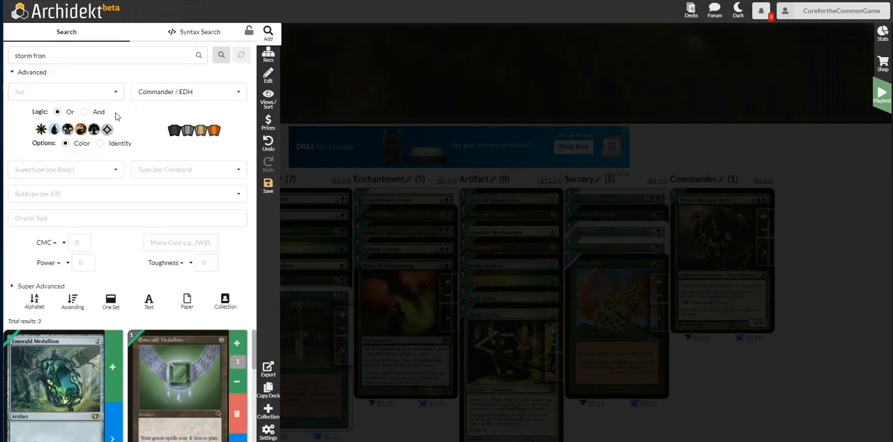
{"action": "left_click", "coordinate": [59, 62]}
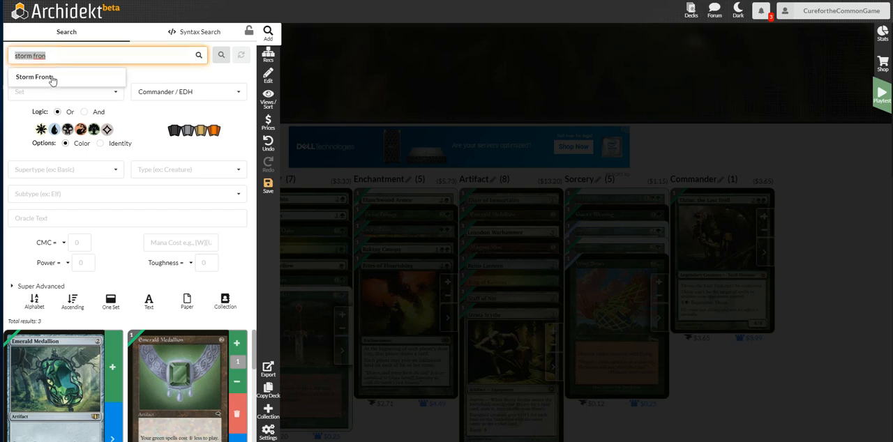
{"action": "left_click", "coordinate": [51, 78]}
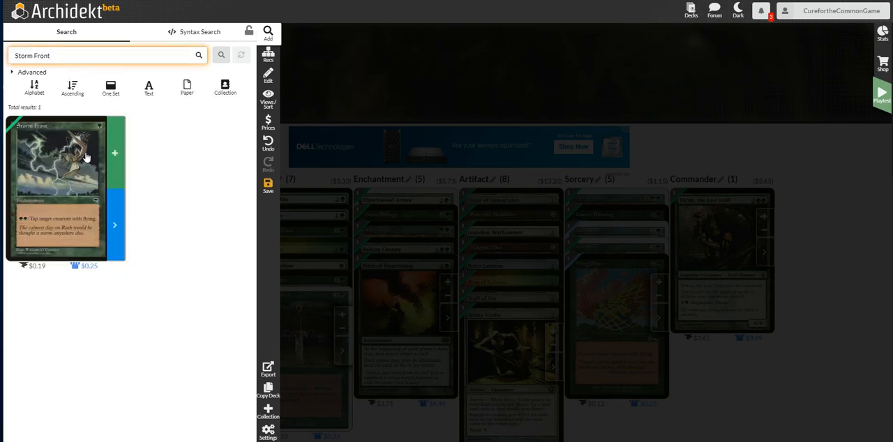
{"action": "left_click", "coordinate": [114, 159]}
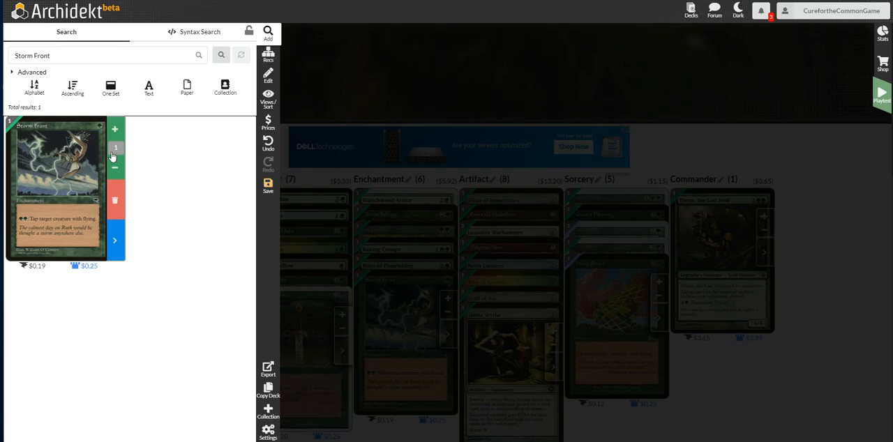
Search for Tribal Unity and add one copy of the old-frame $0.32 printing to the deck.
{"action": "left_click", "coordinate": [88, 54]}
{"action": "type", "text": "t"}
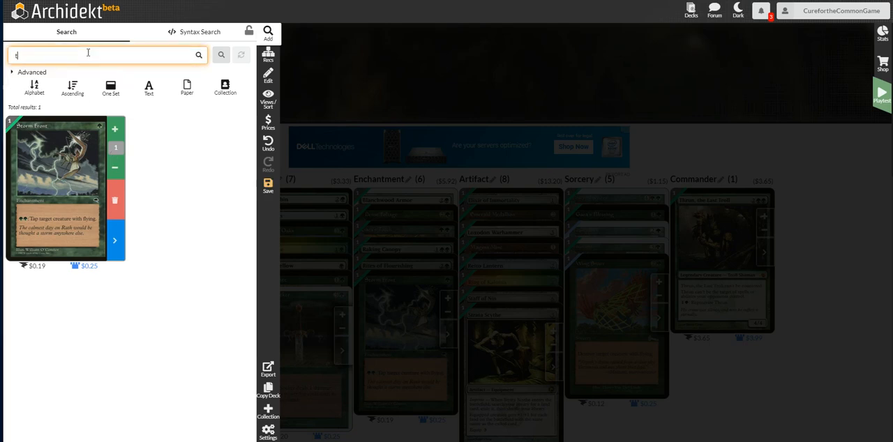
{"action": "type", "text": "ribal un"}
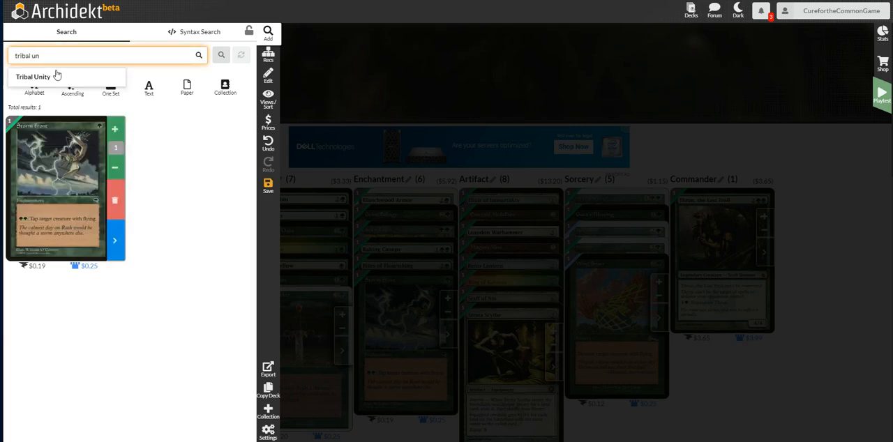
{"action": "left_click", "coordinate": [56, 76]}
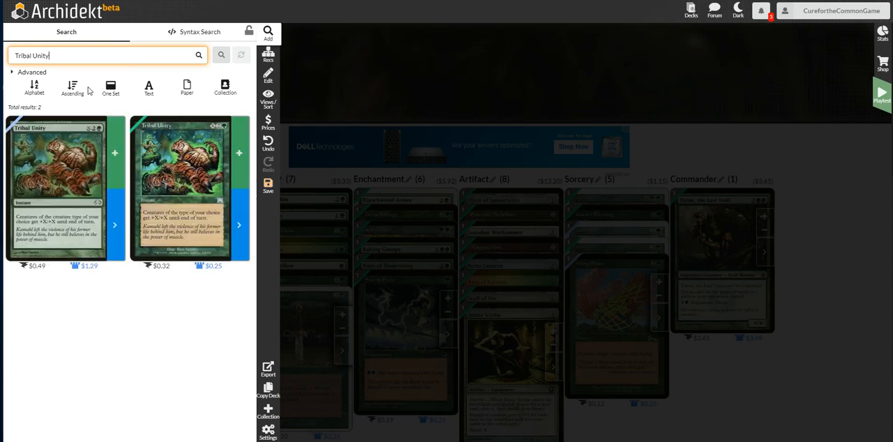
{"action": "left_click", "coordinate": [238, 154]}
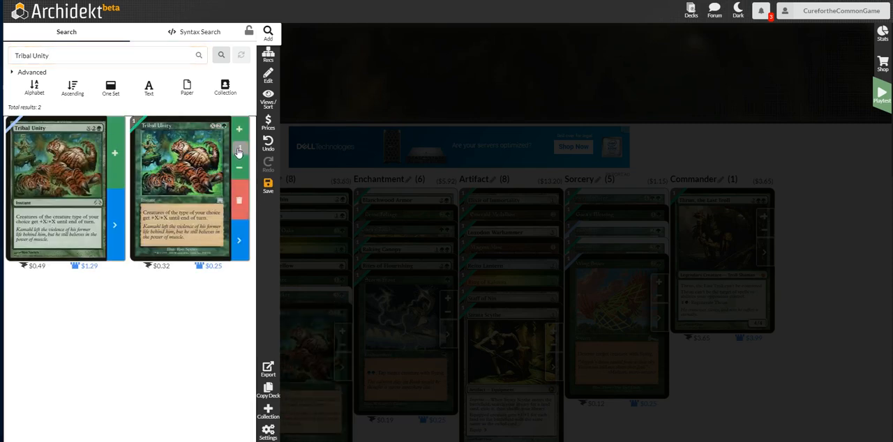
Search for Golgari Grave-Troll and add one copy of the $2.60 printing to the deck.
{"action": "left_click", "coordinate": [129, 56]}
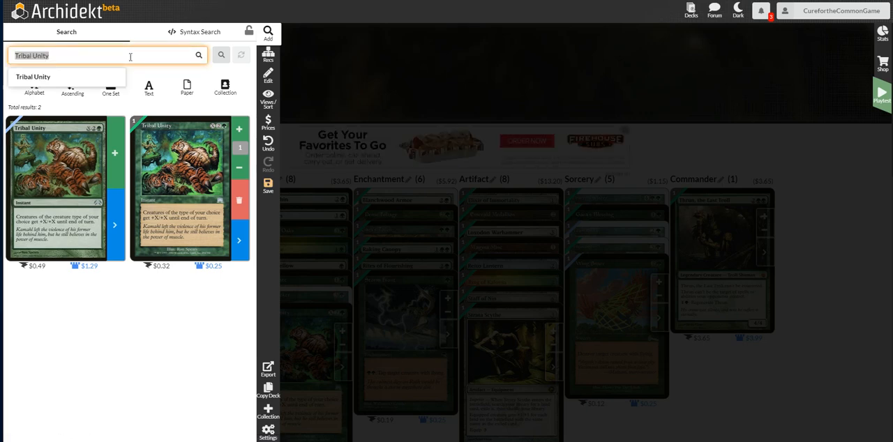
{"action": "type", "text": "golgari"}
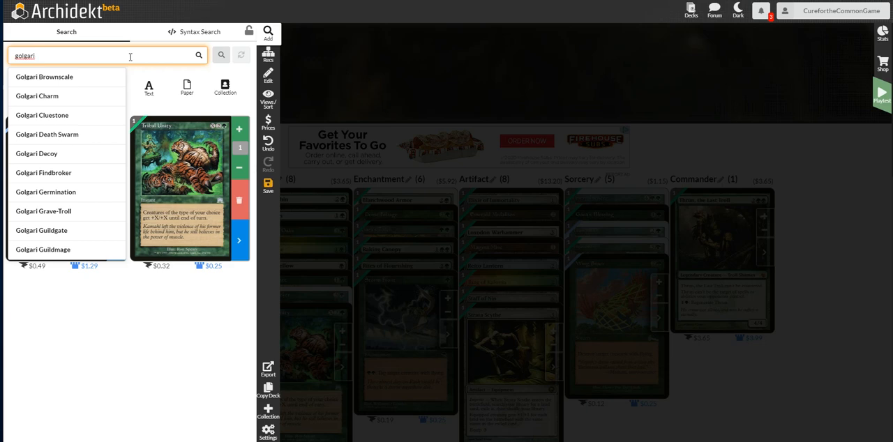
{"action": "type", "text": " gra"}
{"action": "left_click", "coordinate": [99, 81]}
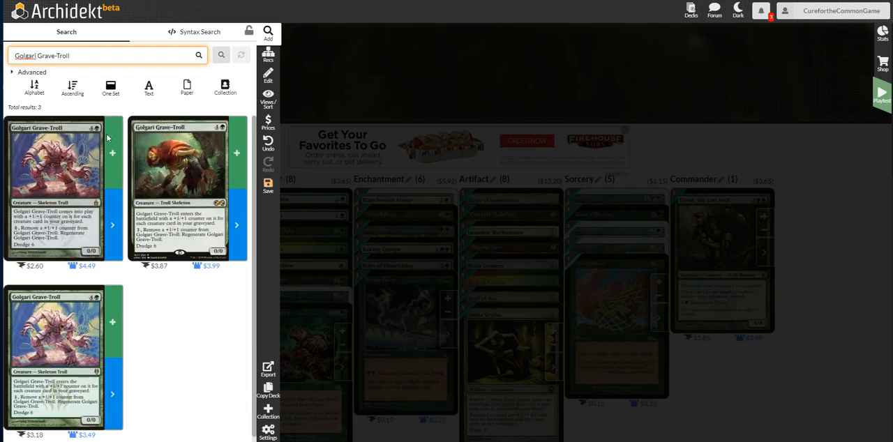
{"action": "left_click", "coordinate": [111, 168]}
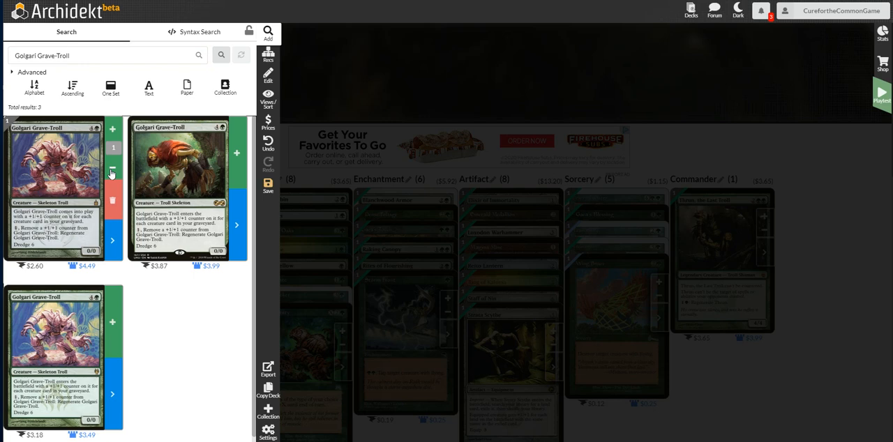
Search for Albino Troll and add one copy of the old-frame $0.25 "Summon Troll" printing to the deck.
{"action": "triple_click", "coordinate": [88, 55]}
{"action": "type", "text": "albi"}
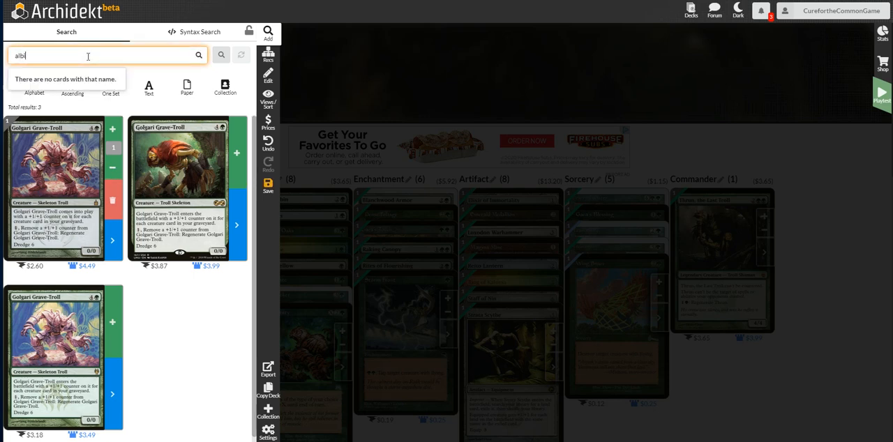
{"action": "type", "text": "no"}
{"action": "left_click", "coordinate": [42, 77]}
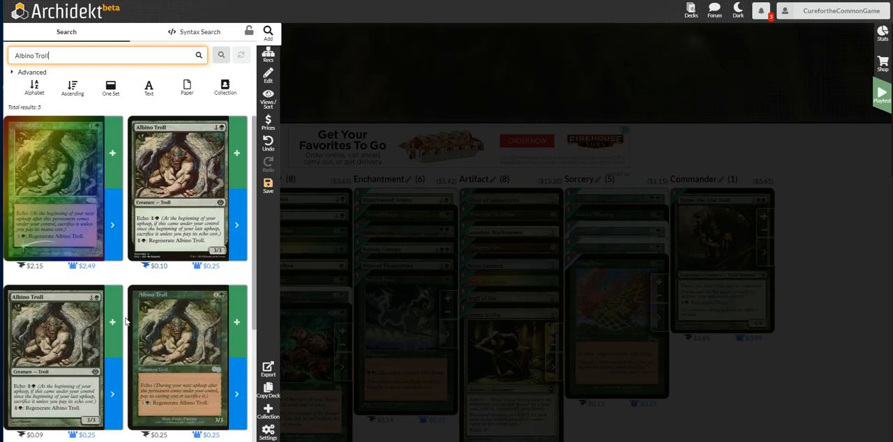
{"action": "left_click", "coordinate": [233, 323]}
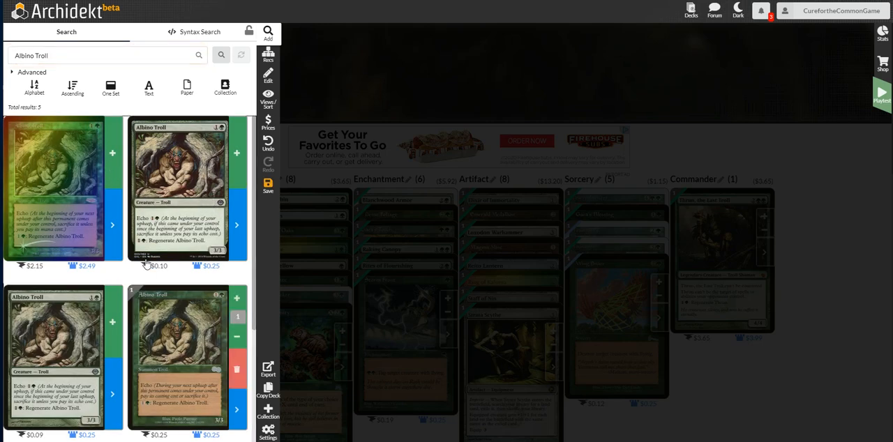
{"action": "left_click", "coordinate": [106, 54]}
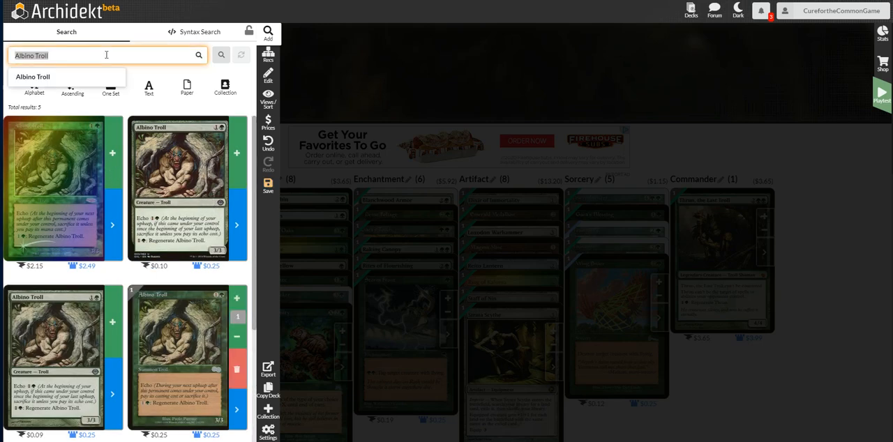
Search for Hunted Troll and add one copy of the $0.81 printing to the deck.
{"action": "type", "text": "hunted"}
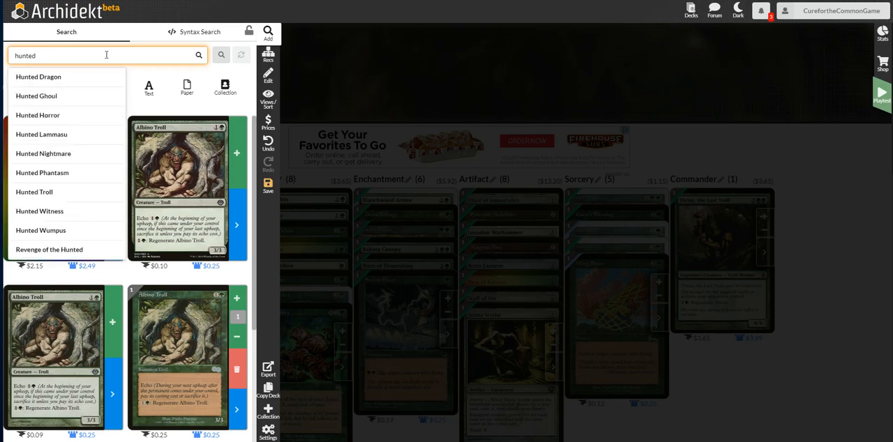
{"action": "left_click", "coordinate": [50, 195]}
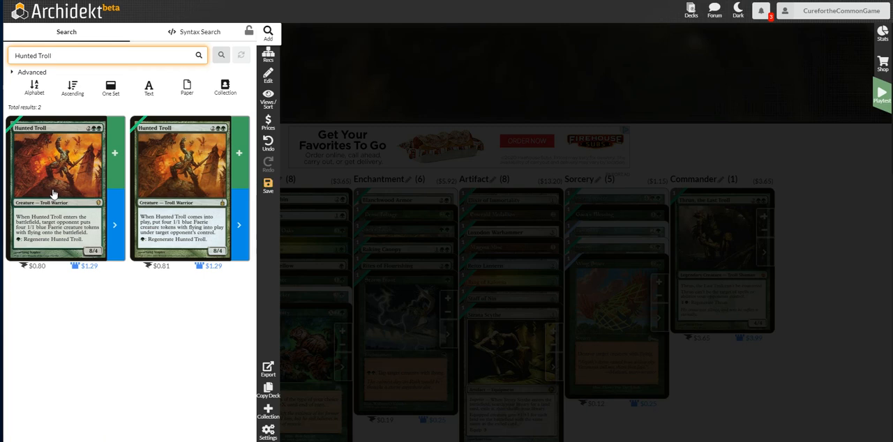
{"action": "left_click", "coordinate": [241, 143]}
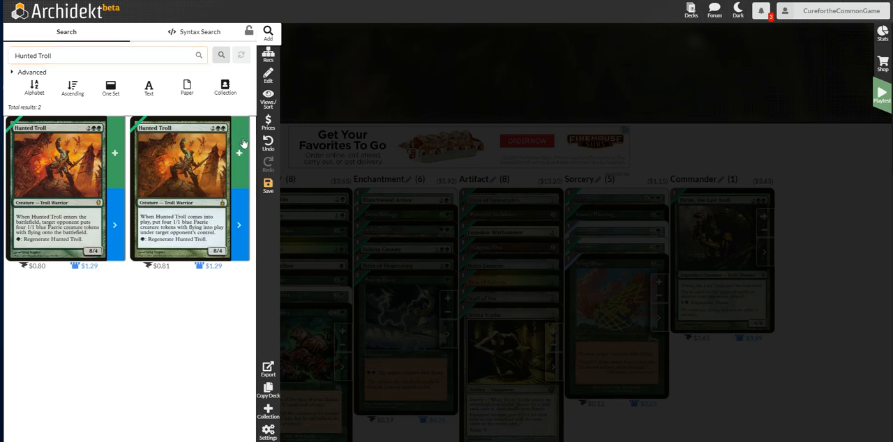
Search for Zendikar Resurgent and add one copy of the non-foil printing without a listed price to the deck.
{"action": "left_click", "coordinate": [169, 55]}
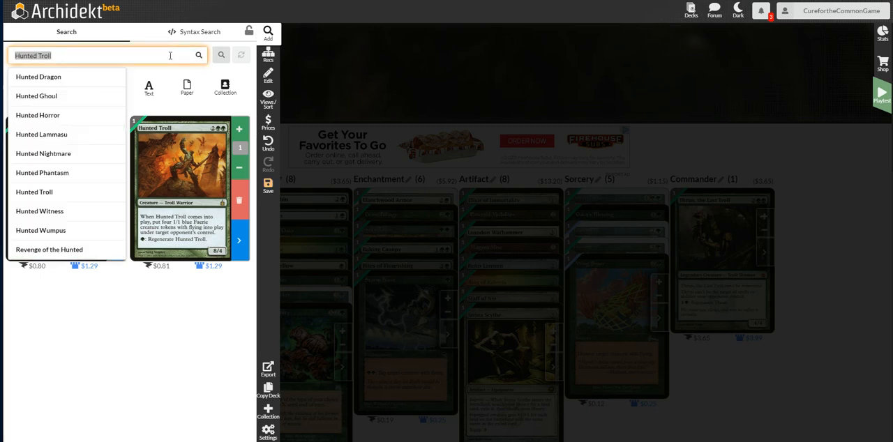
{"action": "type", "text": "zebd re"}
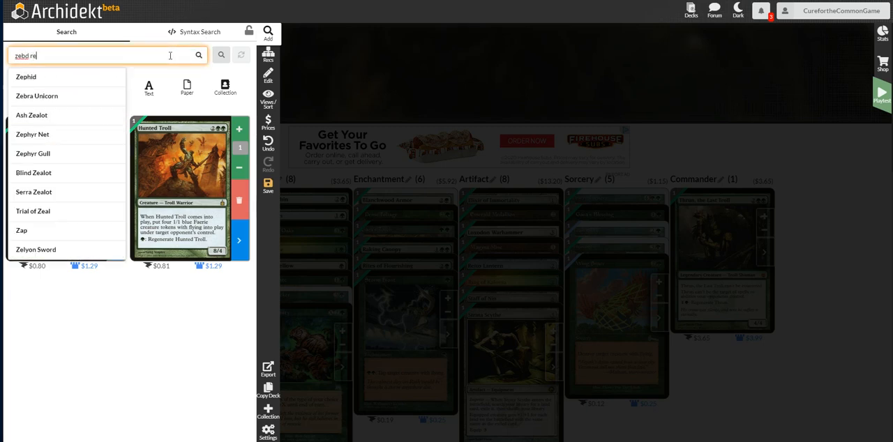
{"action": "type", "text": "s"}
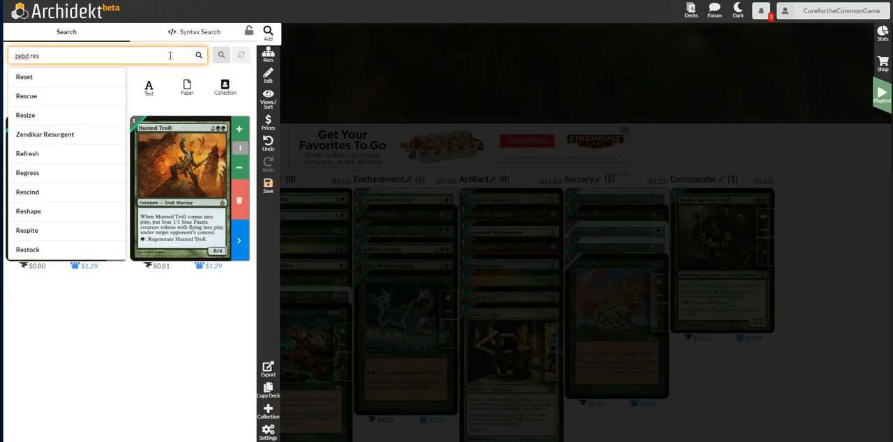
{"action": "left_click", "coordinate": [51, 136]}
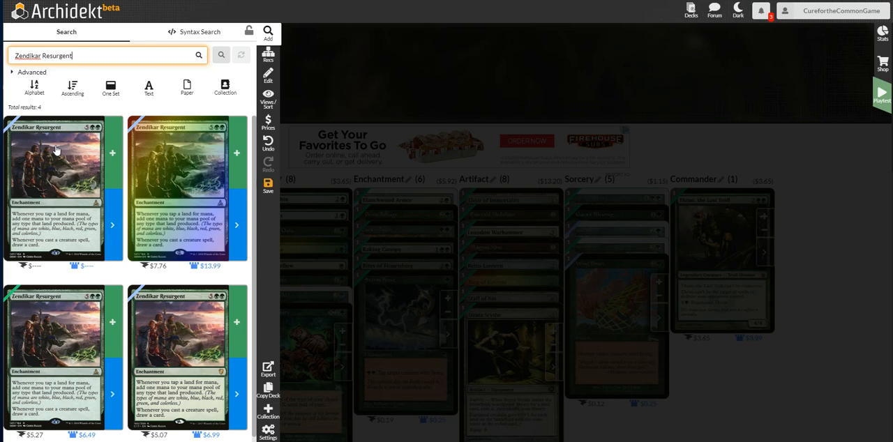
{"action": "left_click", "coordinate": [114, 154]}
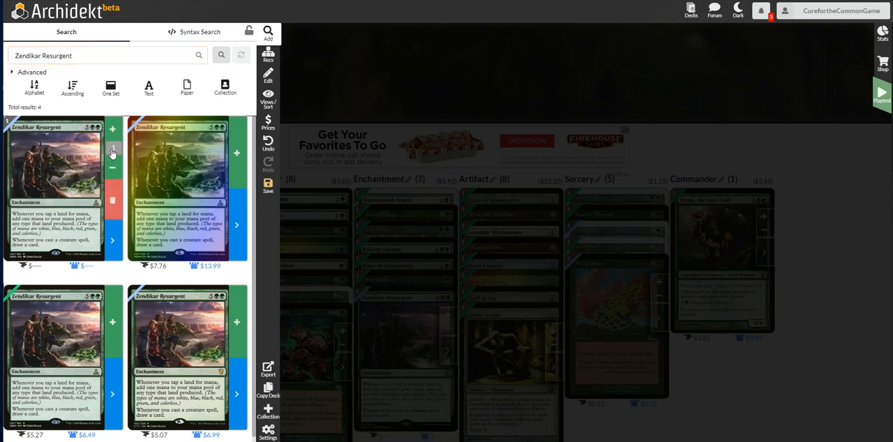
Search for One with Nature and add one copy of it to the deck.
{"action": "left_click", "coordinate": [103, 55]}
{"action": "type", "text": "one with n"}
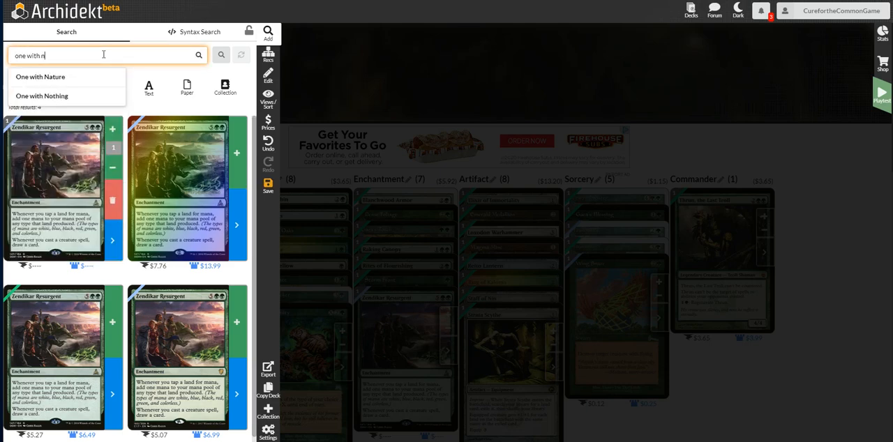
{"action": "left_click", "coordinate": [69, 81]}
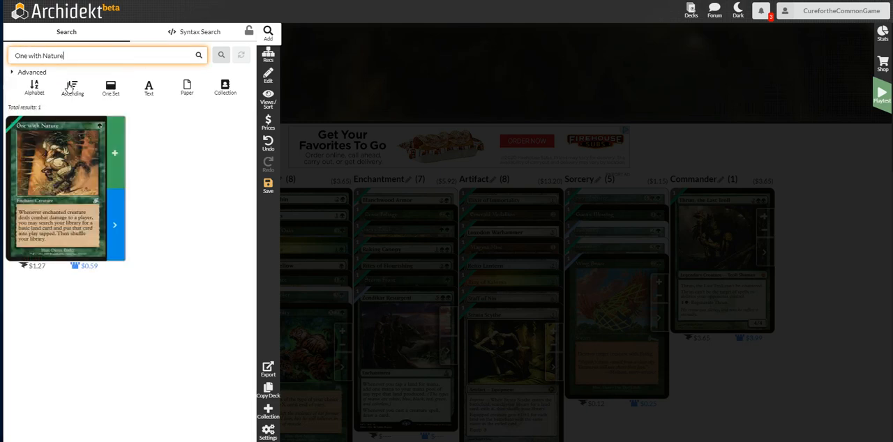
{"action": "left_click", "coordinate": [114, 153]}
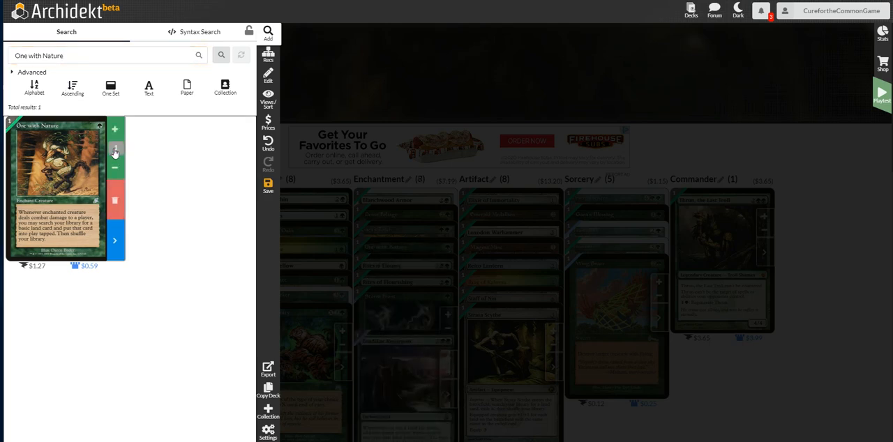
Search for Natural Obsolescence and add one copy of it to the deck.
{"action": "left_click", "coordinate": [77, 55]}
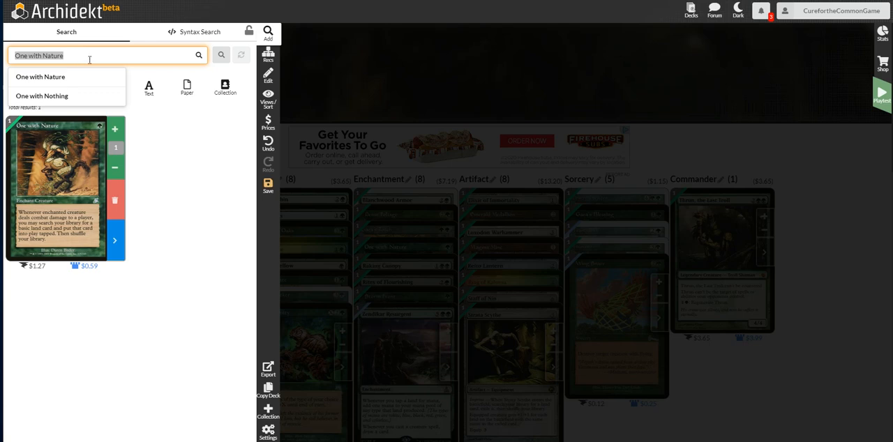
{"action": "type", "text": "natur"}
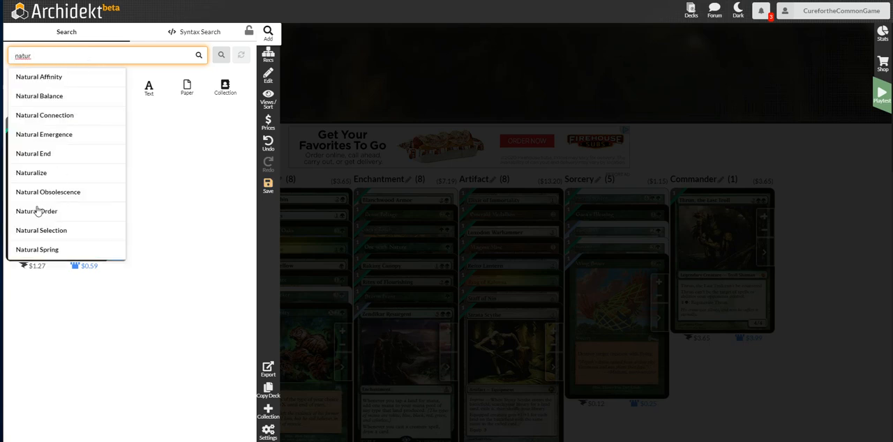
{"action": "left_click", "coordinate": [37, 192]}
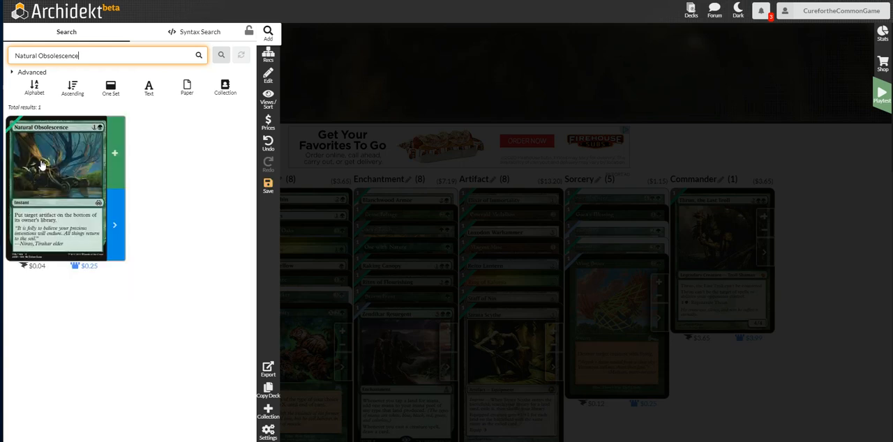
{"action": "left_click", "coordinate": [112, 153]}
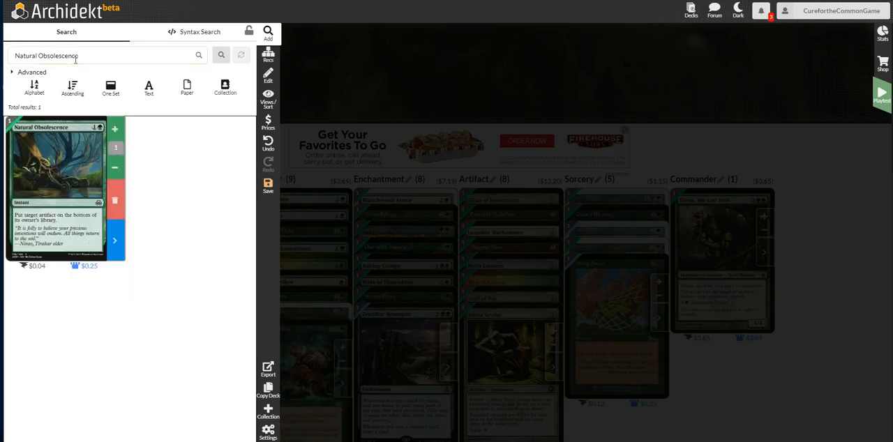
Search for Sporeback Troll and add one copy of it to the deck.
{"action": "left_click", "coordinate": [100, 56]}
{"action": "type", "text": "sporeb"}
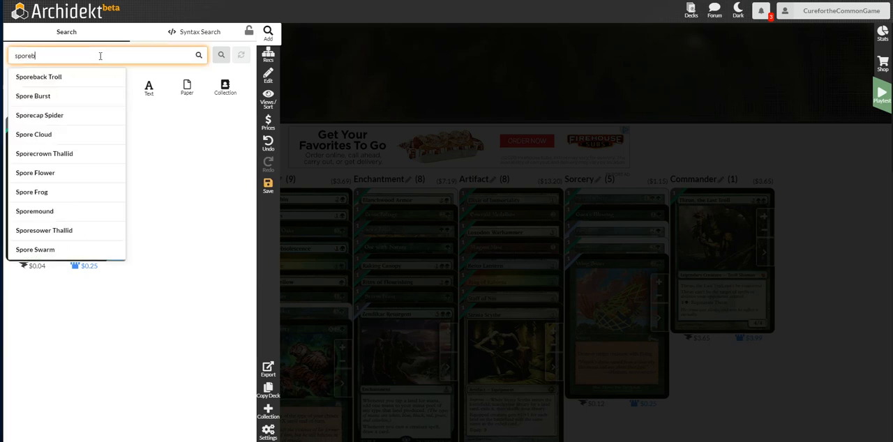
{"action": "type", "text": "ack"}
{"action": "left_click", "coordinate": [82, 73]}
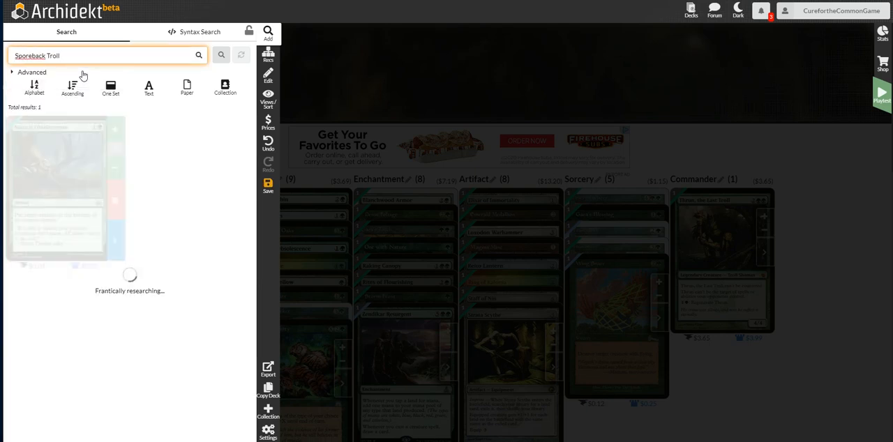
{"action": "left_click", "coordinate": [113, 150]}
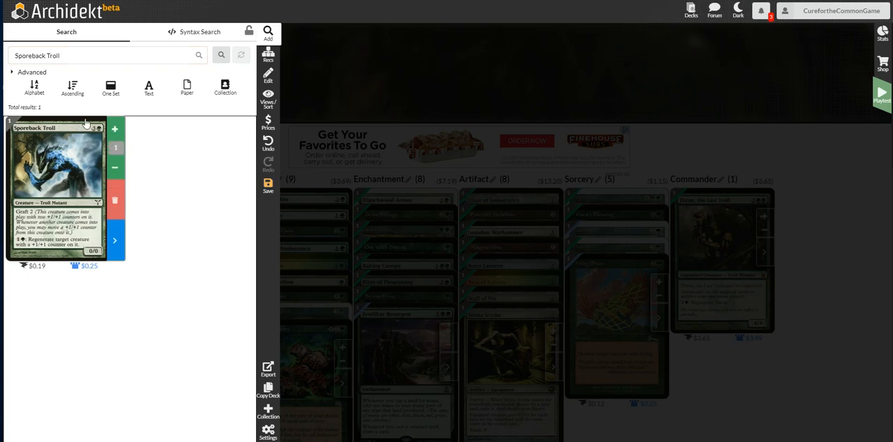
Search for Defense Grid and add one copy of the $8.20 printing to the deck.
{"action": "left_click", "coordinate": [63, 56]}
{"action": "type", "text": "defen"}
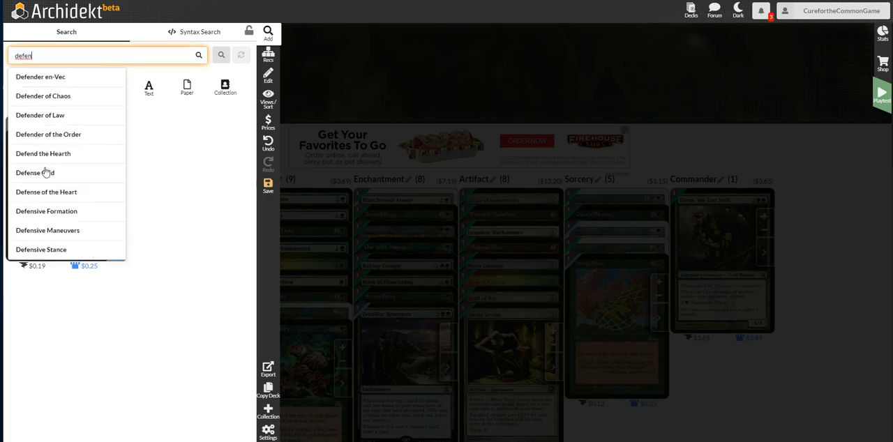
{"action": "left_click", "coordinate": [43, 174]}
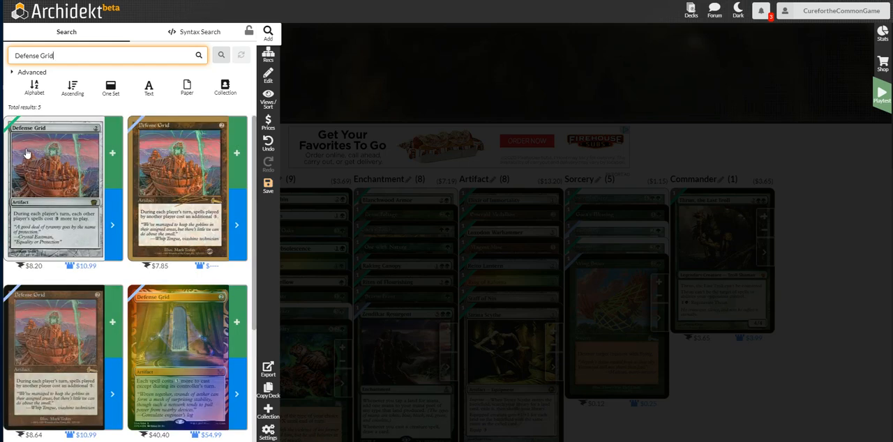
{"action": "left_click", "coordinate": [112, 158]}
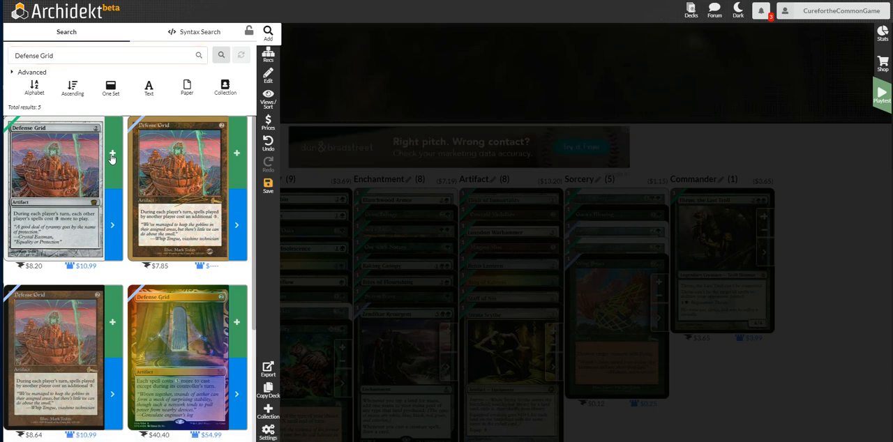
Search for Blighted Woodland and add one copy of the $0.84 printing to the deck.
{"action": "left_click", "coordinate": [105, 61]}
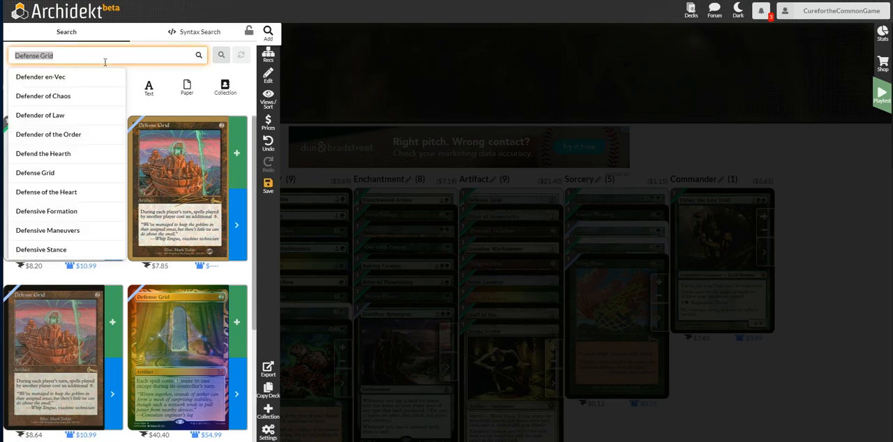
{"action": "type", "text": "blighted"}
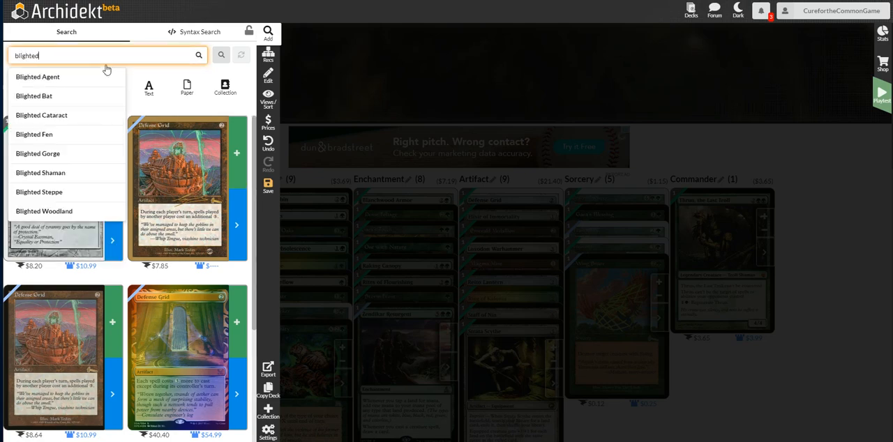
{"action": "type", "text": " woo"}
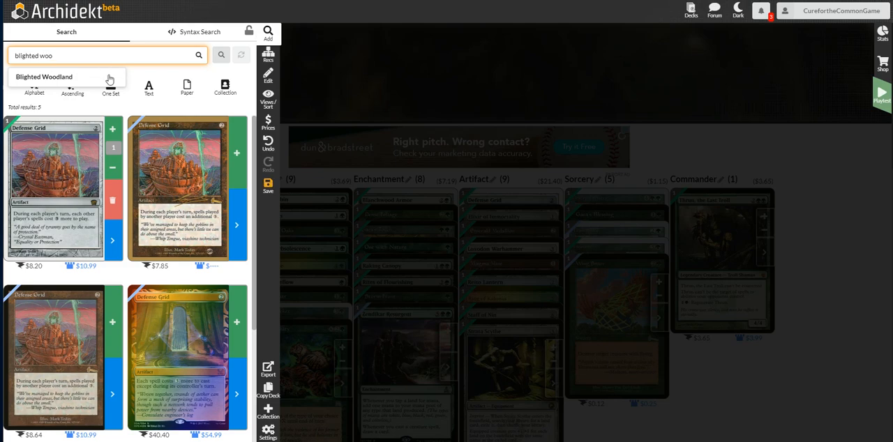
{"action": "left_click", "coordinate": [101, 77]}
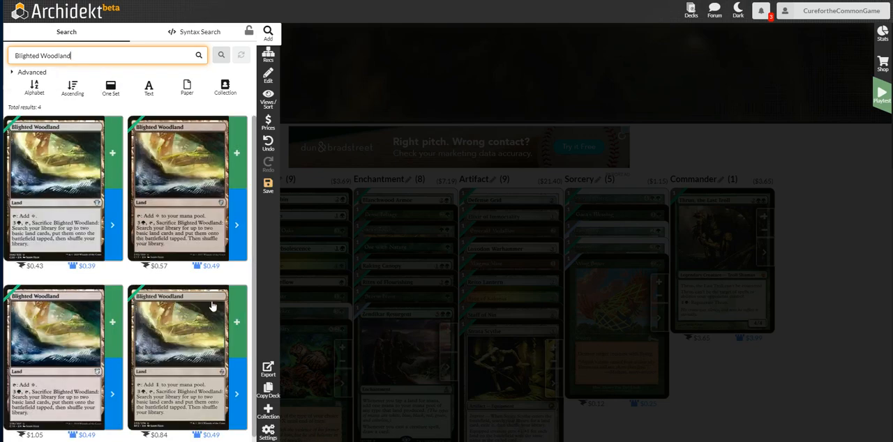
{"action": "left_click", "coordinate": [240, 316]}
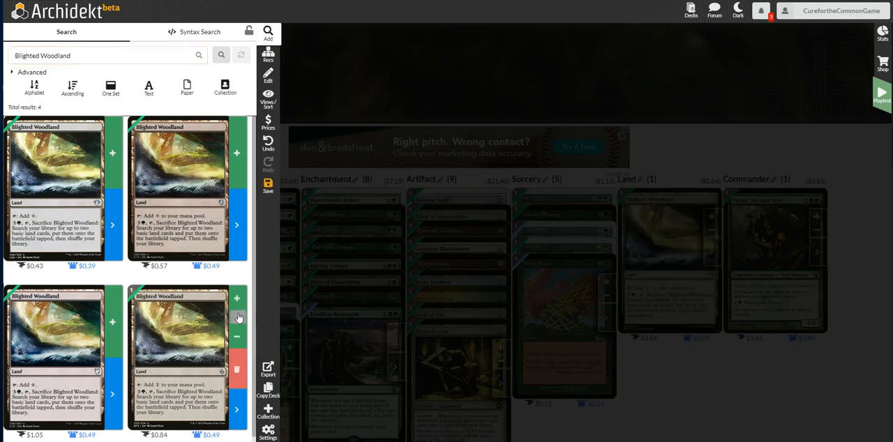
Search for Overrun and add one copy of the old-frame $0.30 printing to the deck.
{"action": "left_click", "coordinate": [129, 58]}
{"action": "type", "text": "o"}
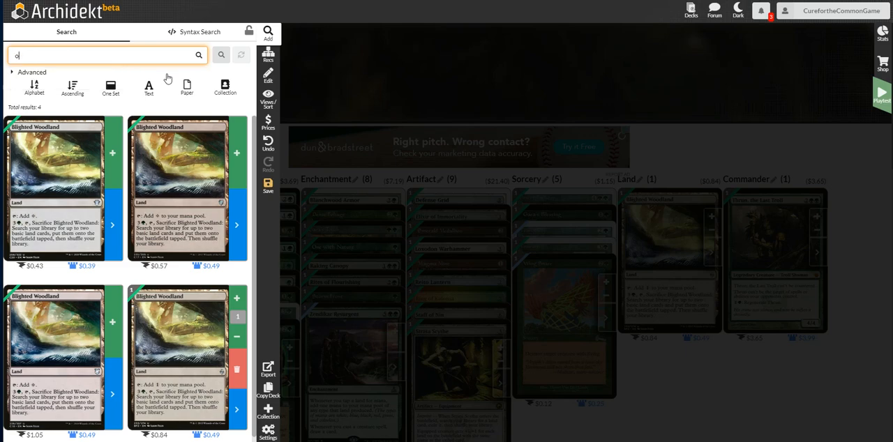
{"action": "type", "text": "verrun"}
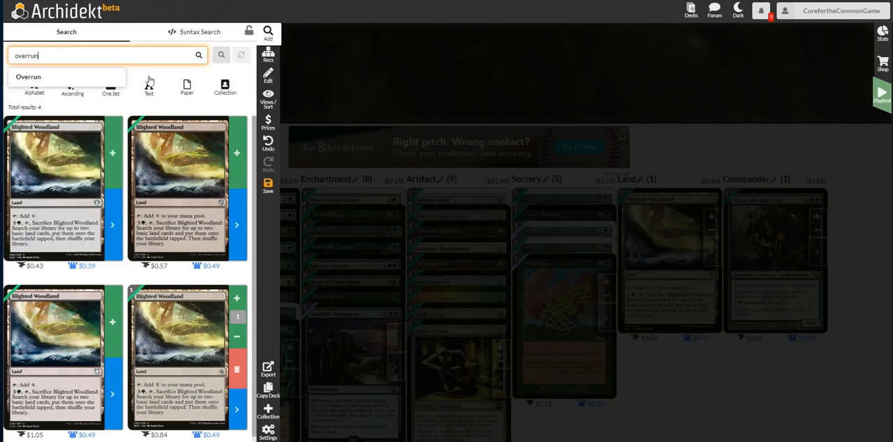
{"action": "left_click", "coordinate": [12, 76]}
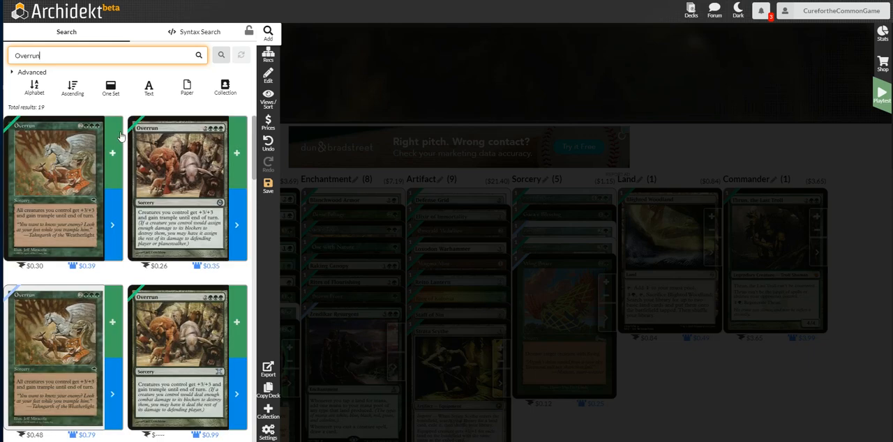
{"action": "left_click", "coordinate": [112, 152]}
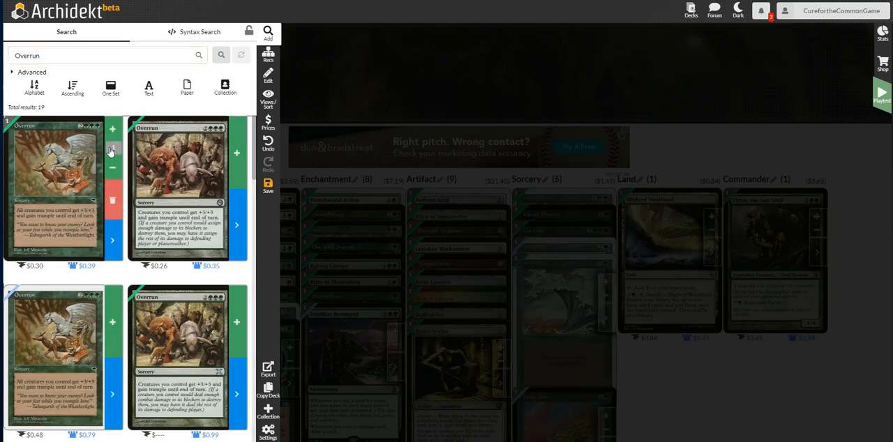
Search for the card Lifecrafter's Bestiary.
{"action": "left_click", "coordinate": [94, 55]}
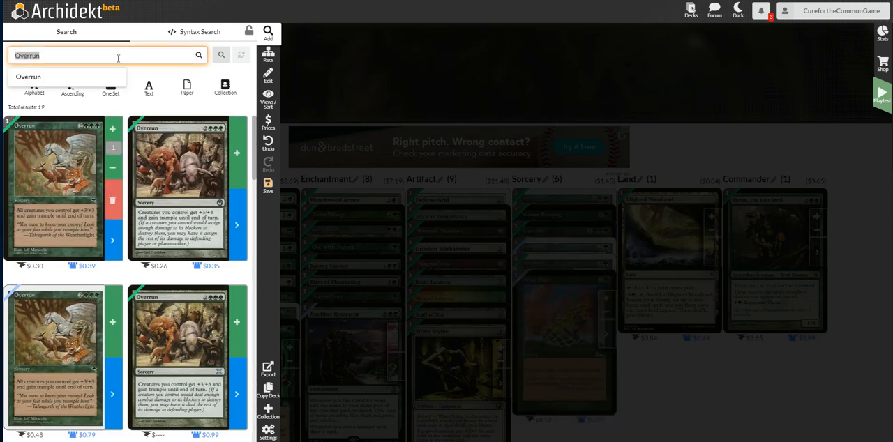
{"action": "type", "text": "life"}
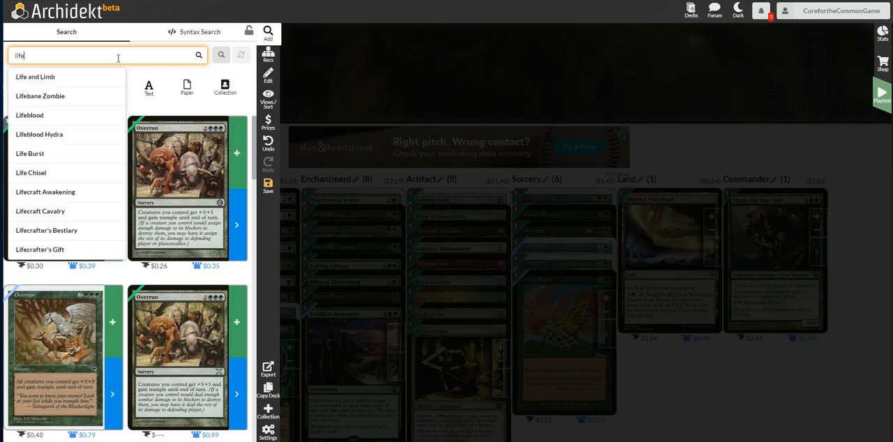
{"action": "type", "text": "craf"}
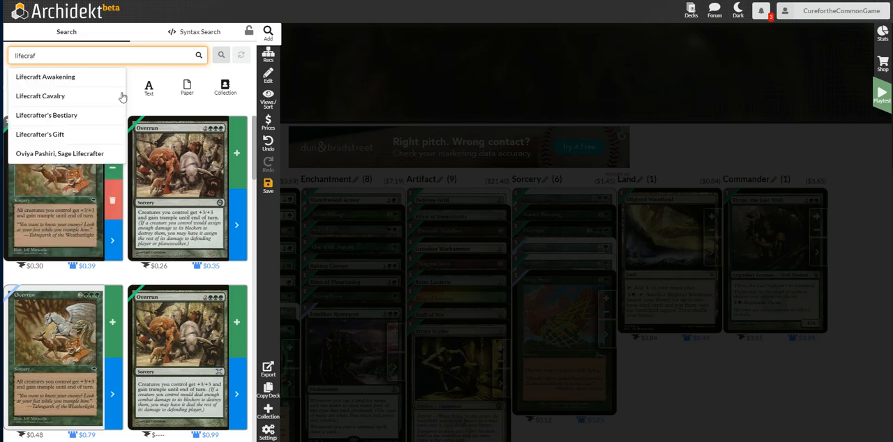
{"action": "left_click", "coordinate": [66, 116]}
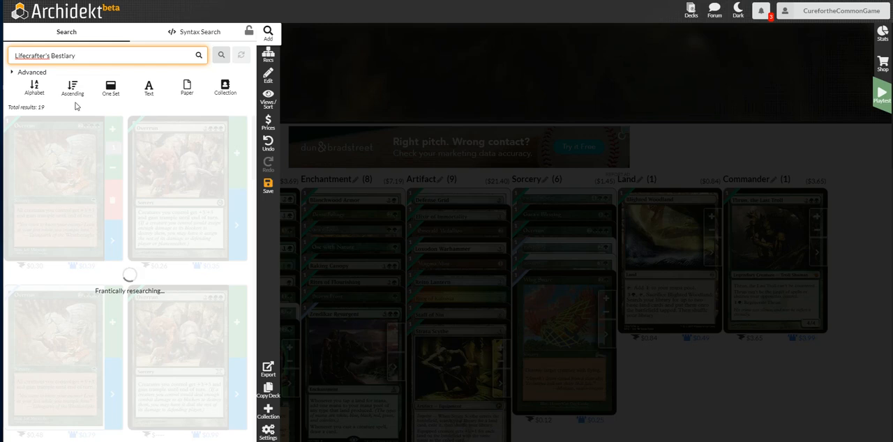
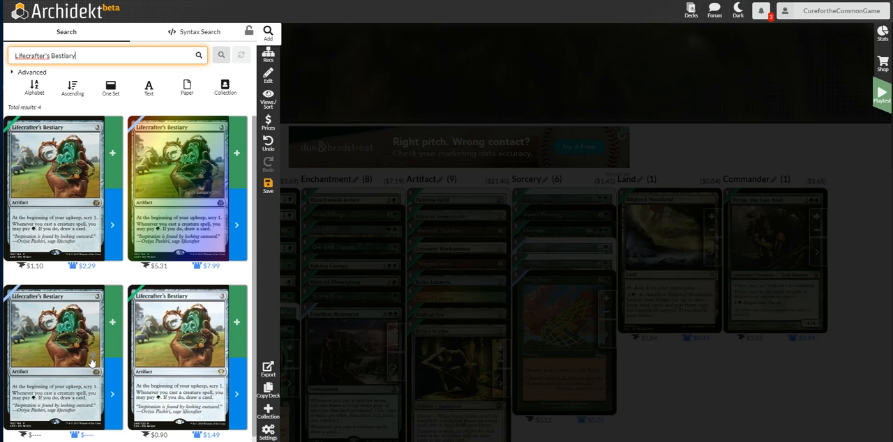
Add one copy of the $1.10 printing of Lifecrafter's Bestiary to the deck.
{"action": "left_click", "coordinate": [115, 152]}
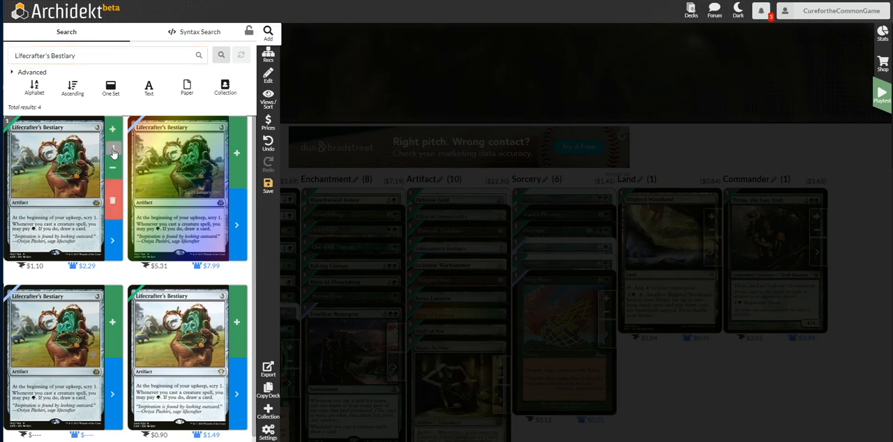
Search for Epic Proportions and add one foil copy of the $0.21 printing to the deck.
{"action": "left_click", "coordinate": [112, 55]}
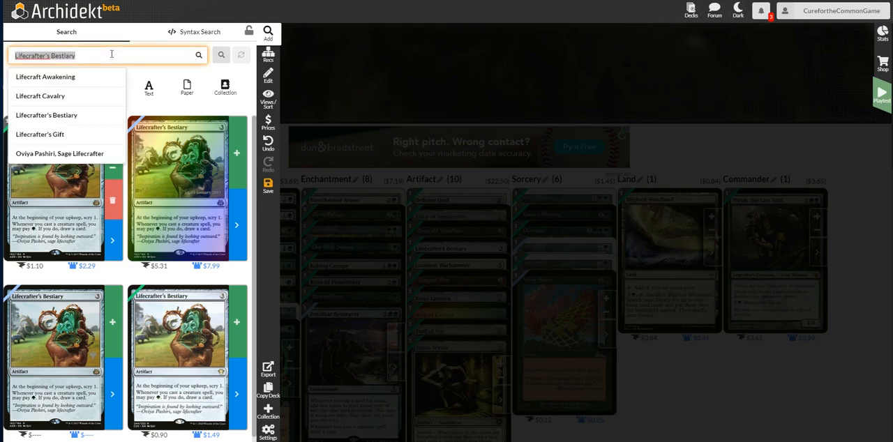
{"action": "type", "text": "epic pr"}
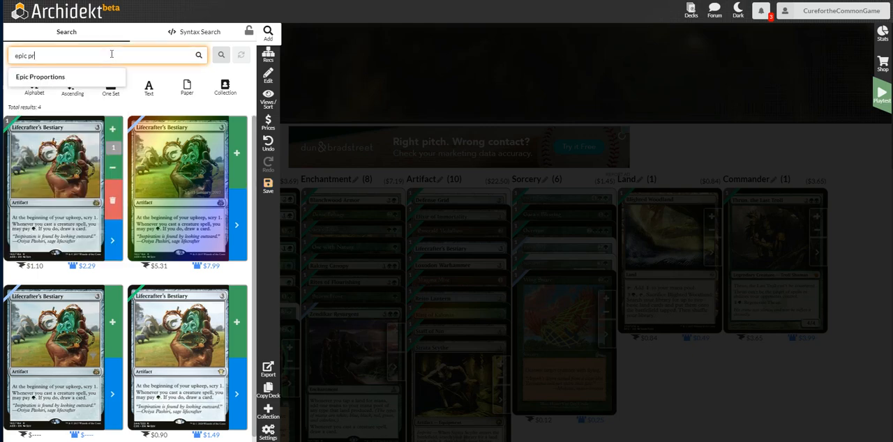
{"action": "left_click", "coordinate": [84, 78]}
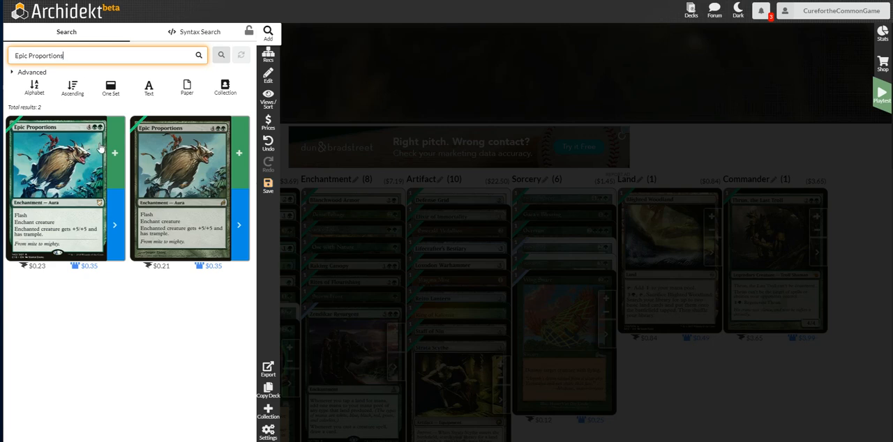
{"action": "left_click", "coordinate": [236, 227]}
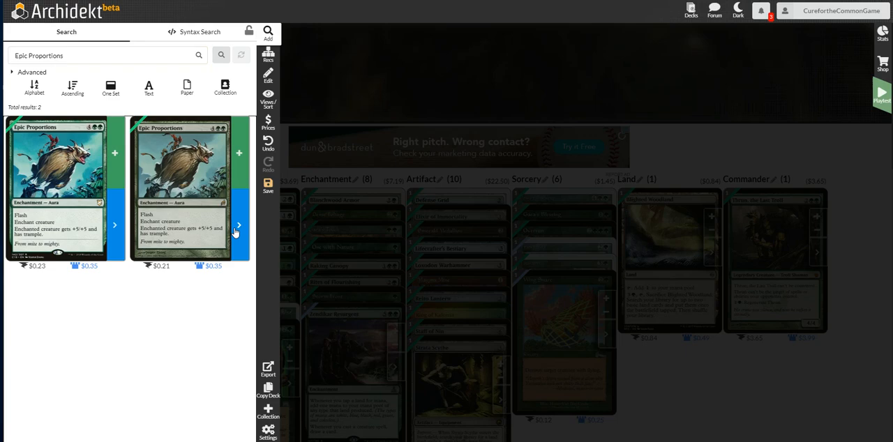
{"action": "left_click", "coordinate": [96, 309]}
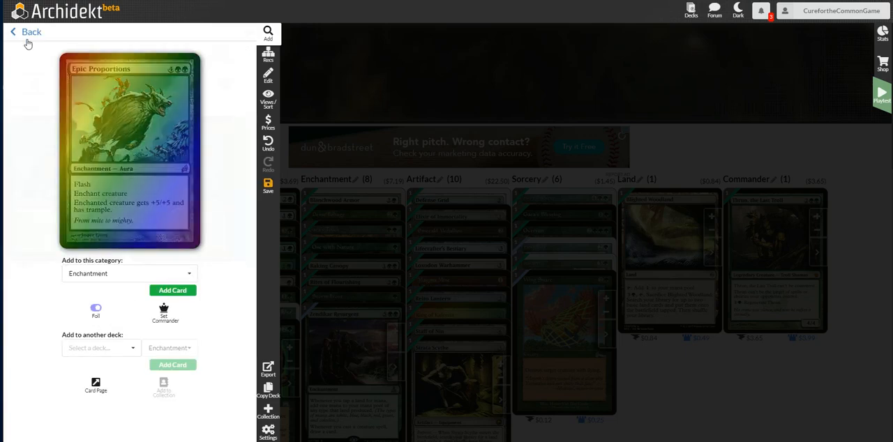
{"action": "left_click", "coordinate": [27, 38]}
{"action": "left_click", "coordinate": [238, 165]}
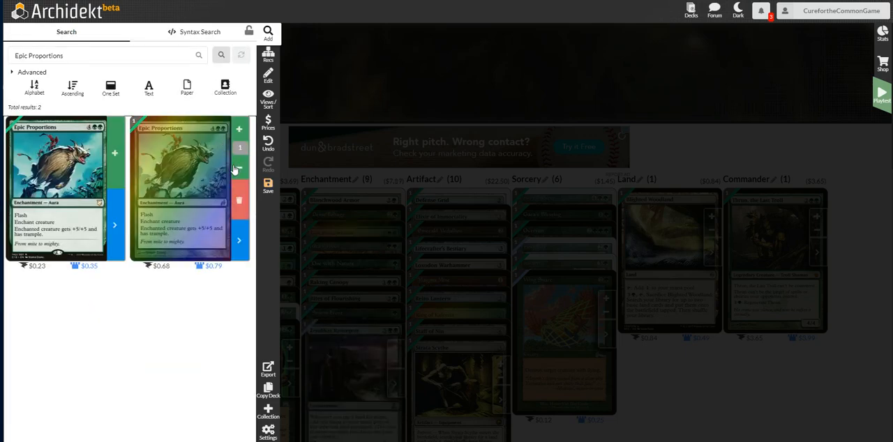
Search for Undercity Troll and add one foil copy of the $0.07 printing to the deck.
{"action": "left_click", "coordinate": [163, 54]}
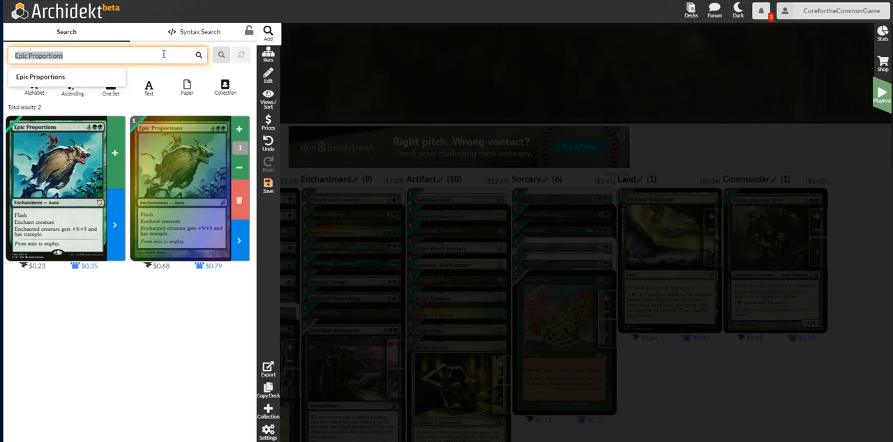
{"action": "type", "text": "undercity"}
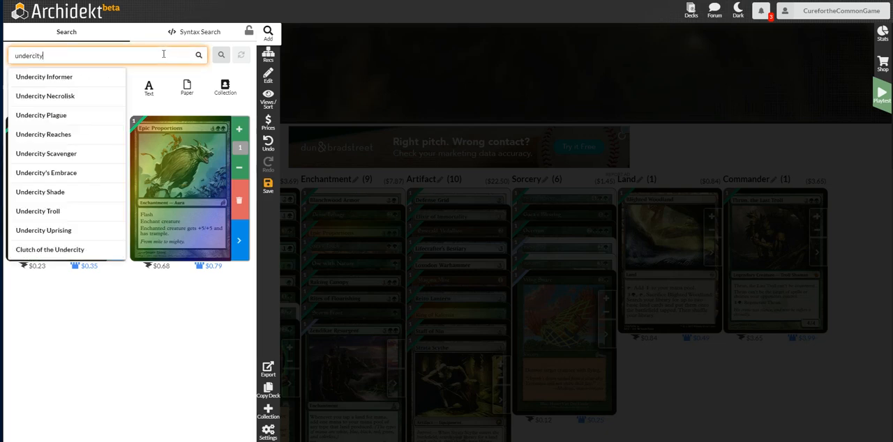
{"action": "left_click", "coordinate": [56, 211]}
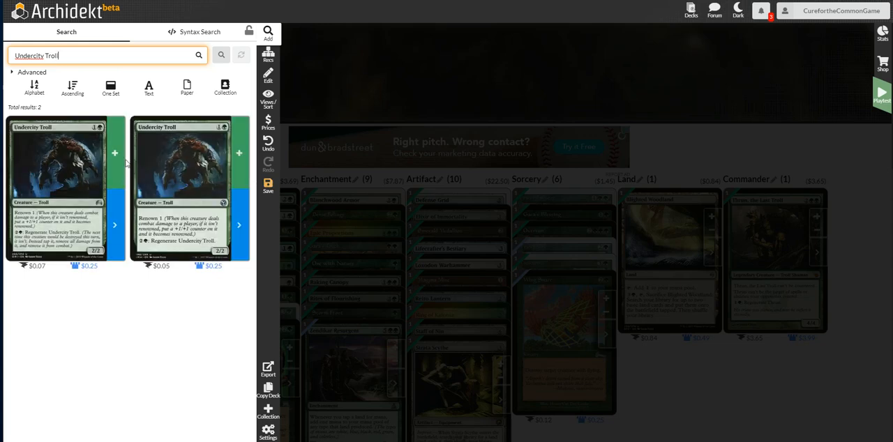
{"action": "left_click", "coordinate": [116, 246]}
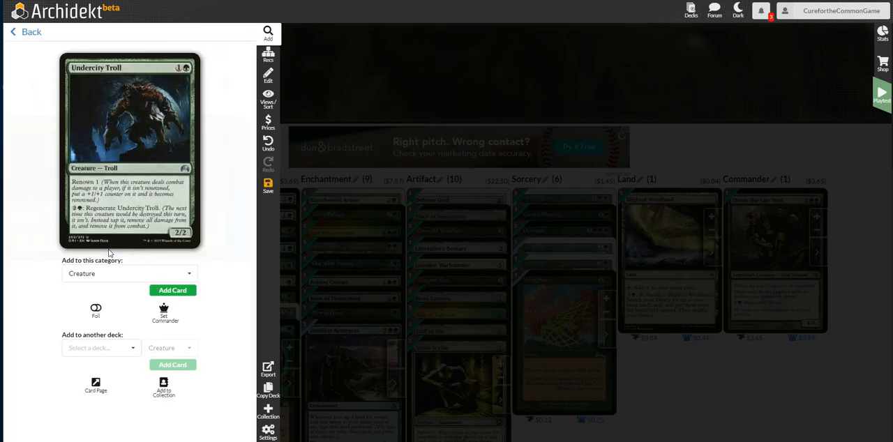
{"action": "left_click", "coordinate": [95, 307]}
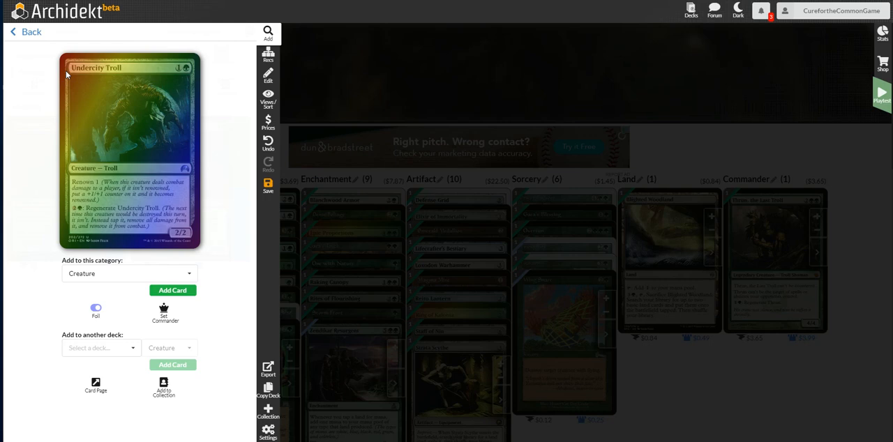
{"action": "left_click", "coordinate": [21, 36]}
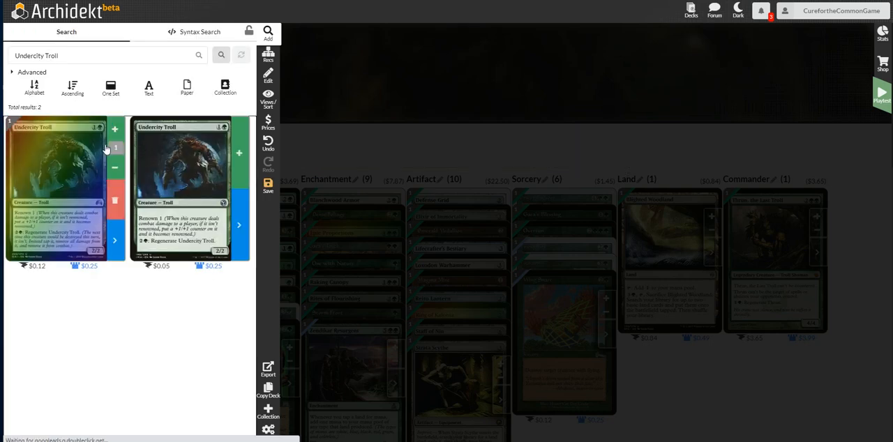
Search for Ugin's Nexus and add one copy to the deck.
{"action": "left_click", "coordinate": [104, 57]}
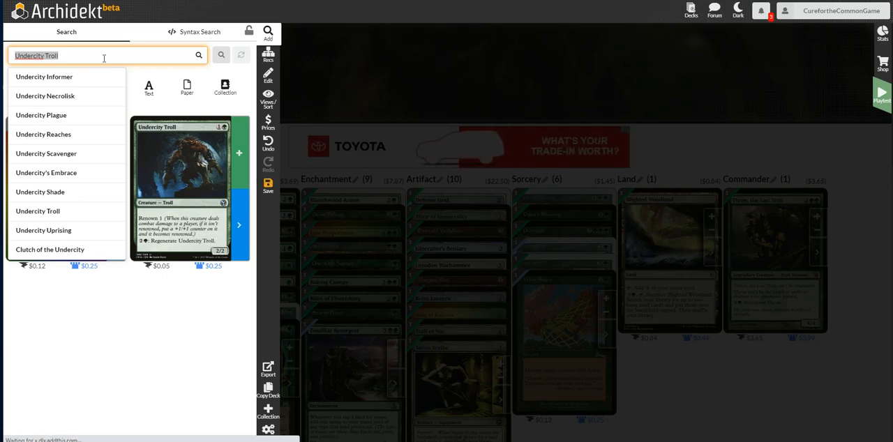
{"action": "type", "text": "ugin"}
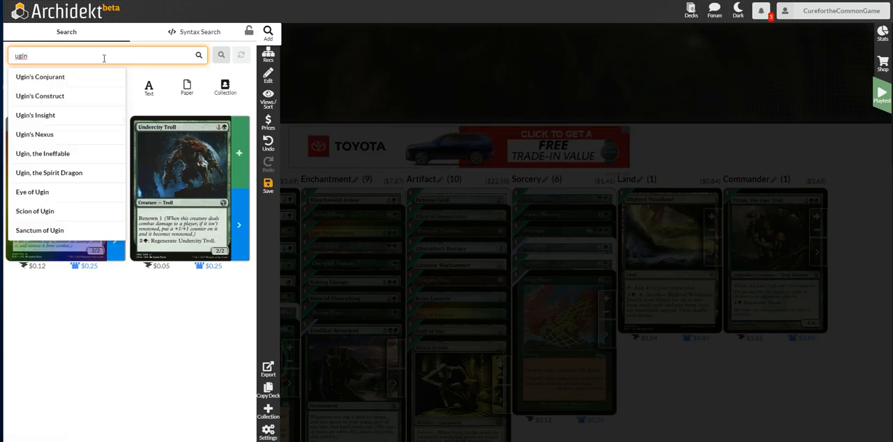
{"action": "type", "text": " nex"}
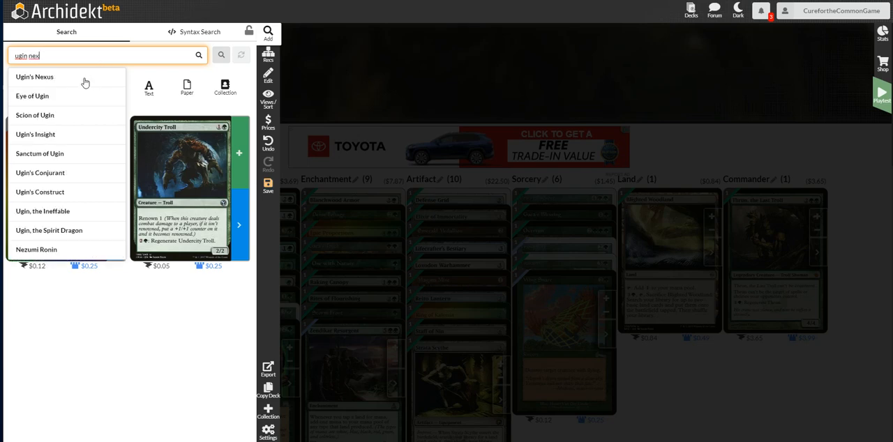
{"action": "left_click", "coordinate": [84, 81]}
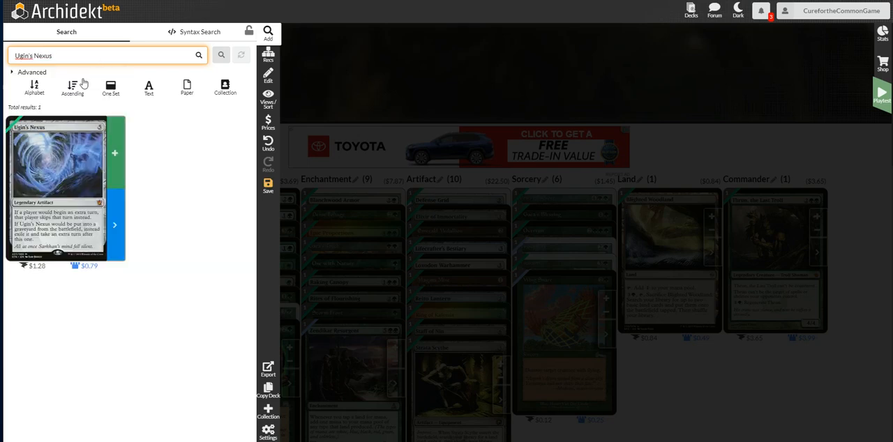
{"action": "left_click", "coordinate": [115, 152]}
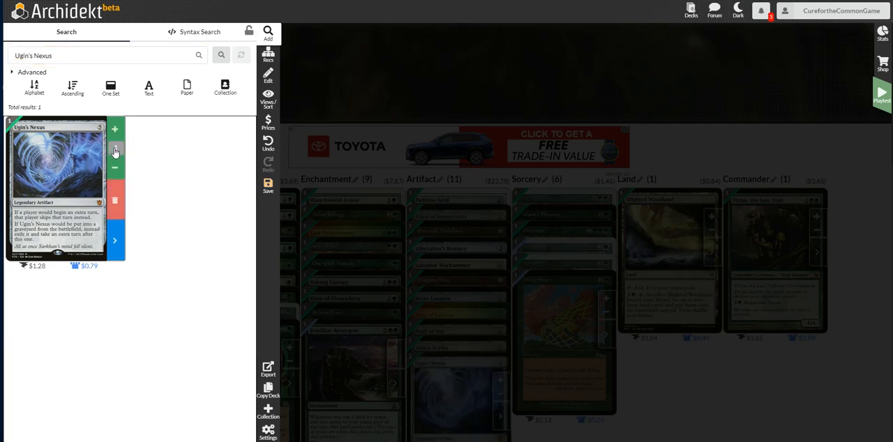
Search for Skyshroud Troll and add one copy to the deck.
{"action": "left_click", "coordinate": [107, 56]}
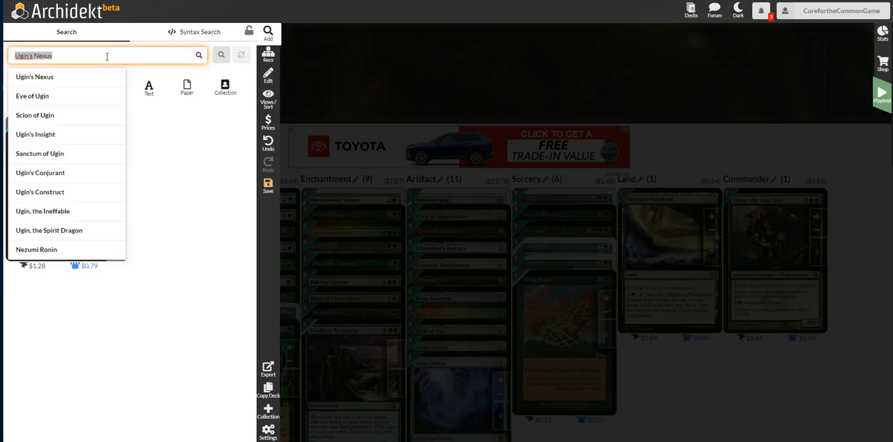
{"action": "type", "text": "skyshrou"}
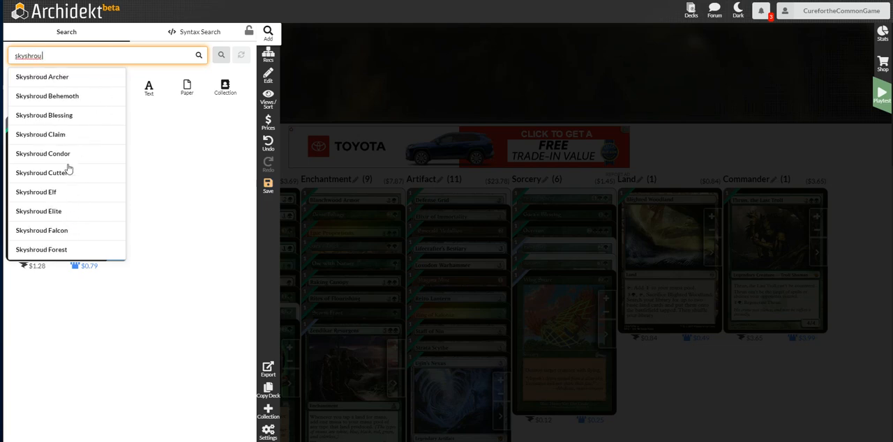
{"action": "type", "text": " tro"}
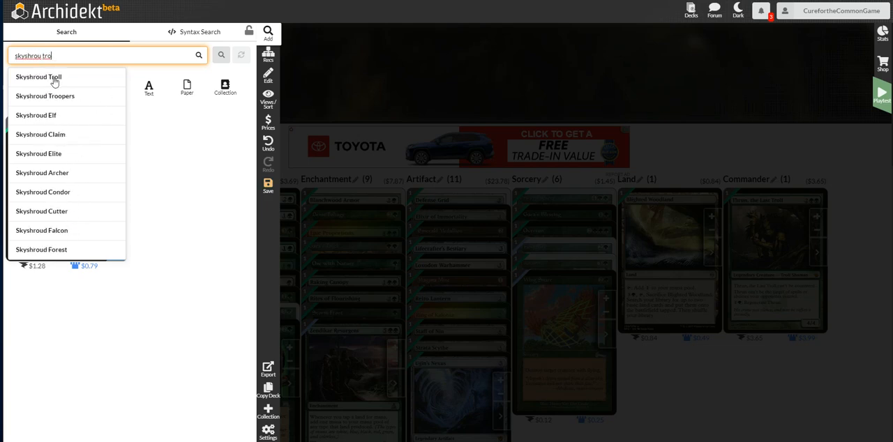
{"action": "left_click", "coordinate": [53, 76]}
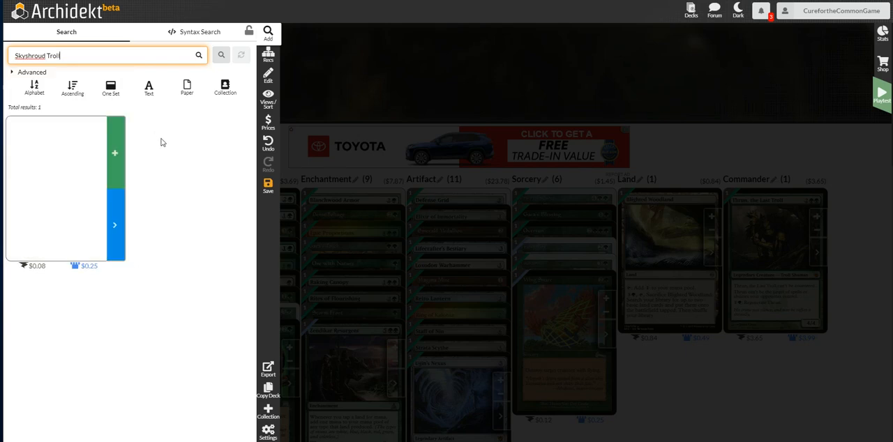
{"action": "left_click", "coordinate": [115, 155]}
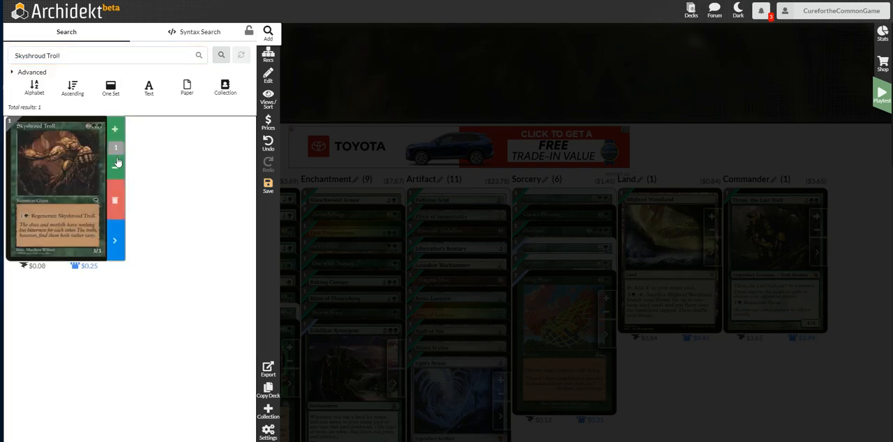
{"action": "triple_click", "coordinate": [116, 55]}
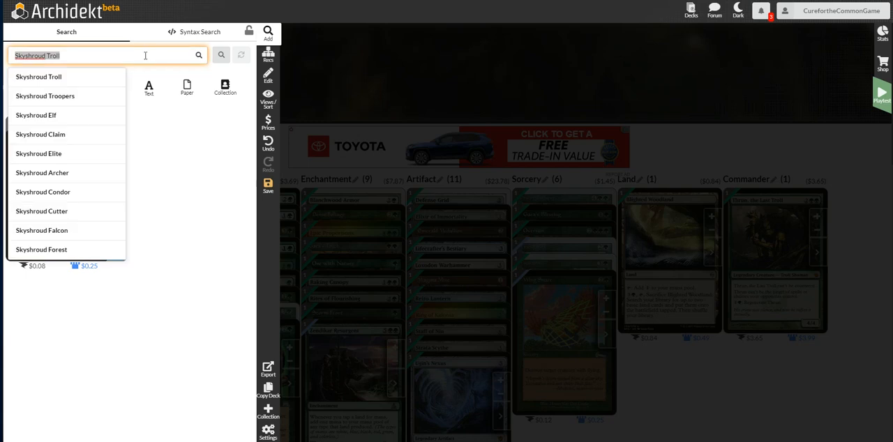
{"action": "type", "text": "troll"}
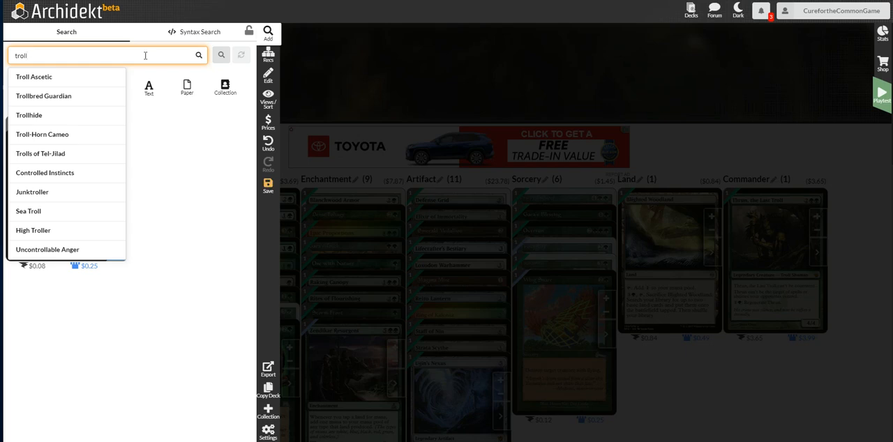
{"action": "key", "text": "BackSpace"}
{"action": "key", "text": "BackSpace"}
{"action": "key", "text": "BackSpace"}
{"action": "key", "text": "BackSpace"}
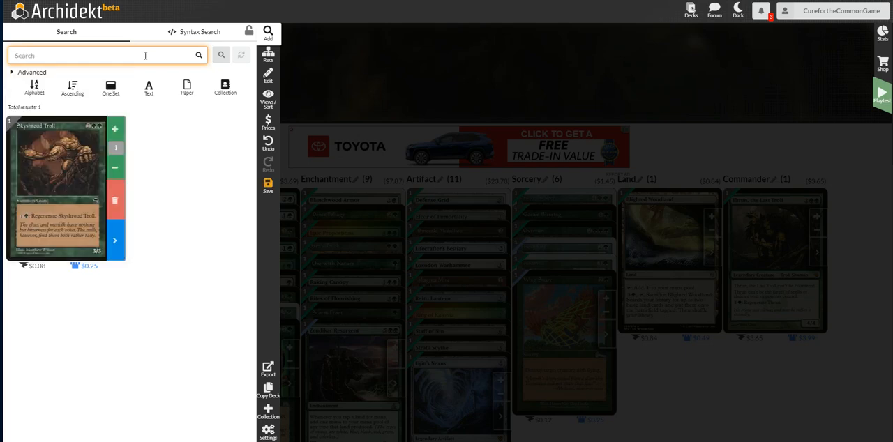
Search for Creeping Mold and add one foil copy of the white-bordered $0.09 printing to the deck.
{"action": "type", "text": "creeping"}
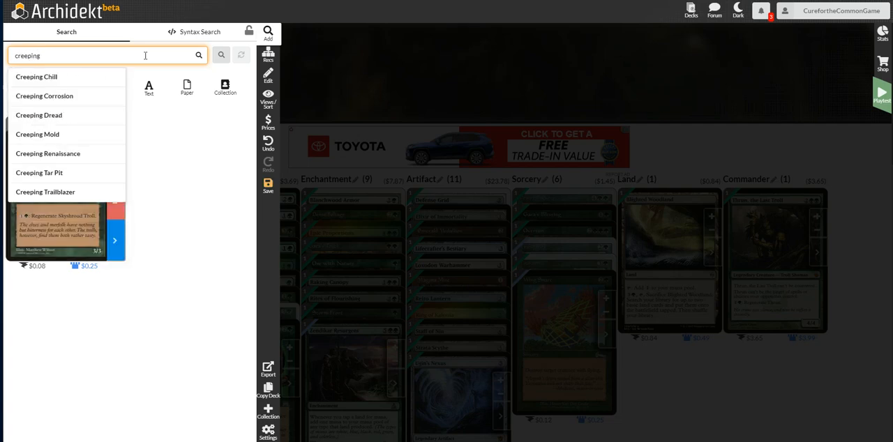
{"action": "type", "text": " mol"}
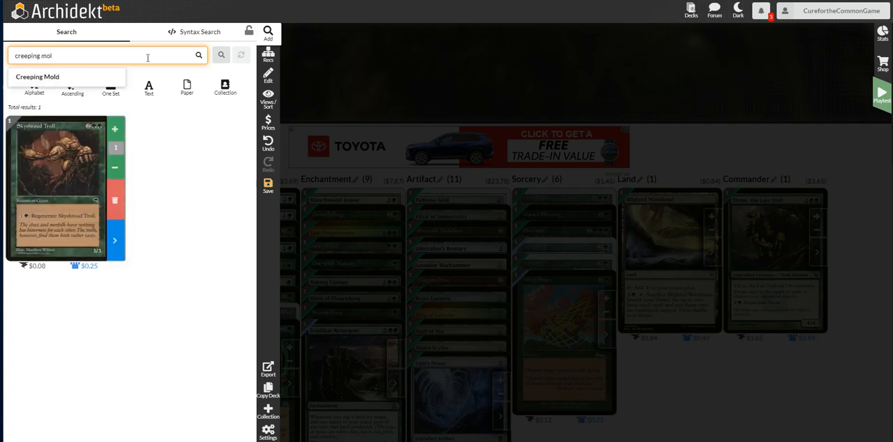
{"action": "left_click", "coordinate": [55, 77]}
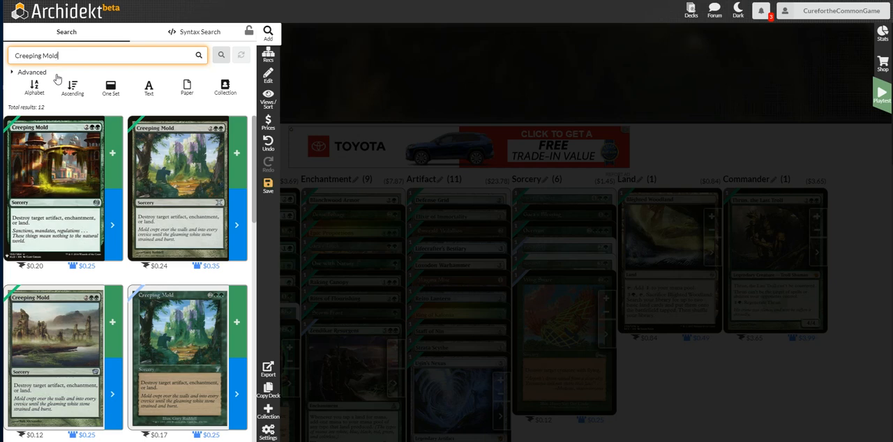
{"action": "scroll", "coordinate": [151, 189], "scroll_direction": "down", "scroll_amount": 1}
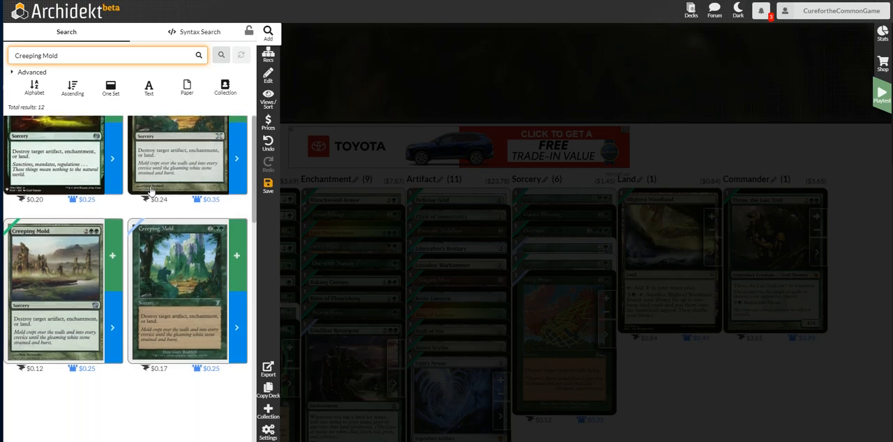
{"action": "scroll", "coordinate": [150, 189], "scroll_direction": "down", "scroll_amount": 5}
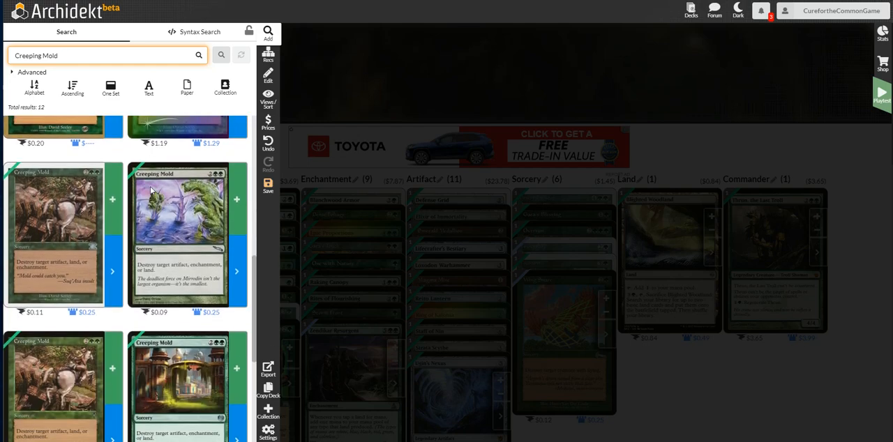
{"action": "scroll", "coordinate": [150, 190], "scroll_direction": "down", "scroll_amount": 3}
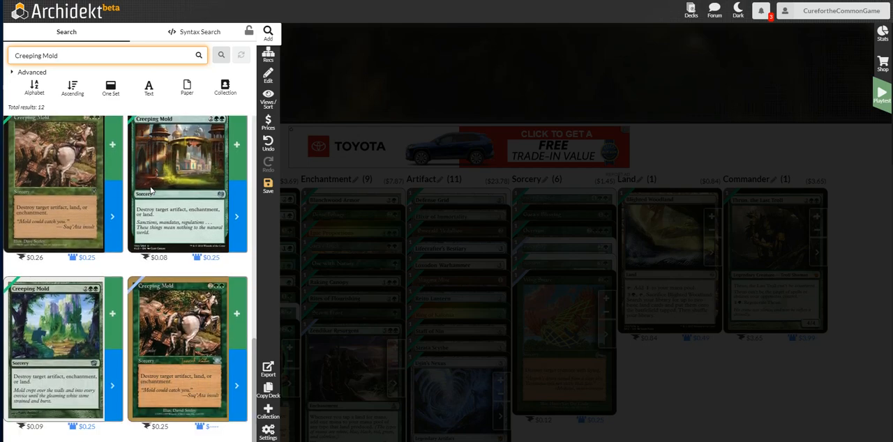
{"action": "left_click", "coordinate": [99, 315]}
{"action": "left_click", "coordinate": [97, 309]}
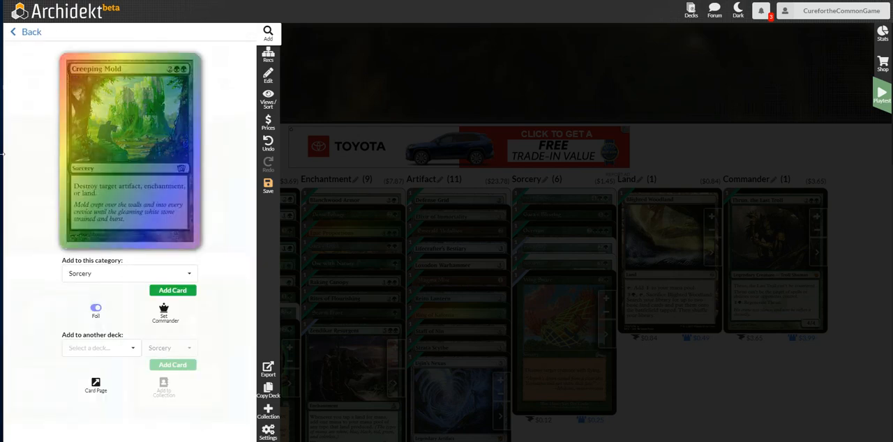
{"action": "left_click", "coordinate": [28, 33]}
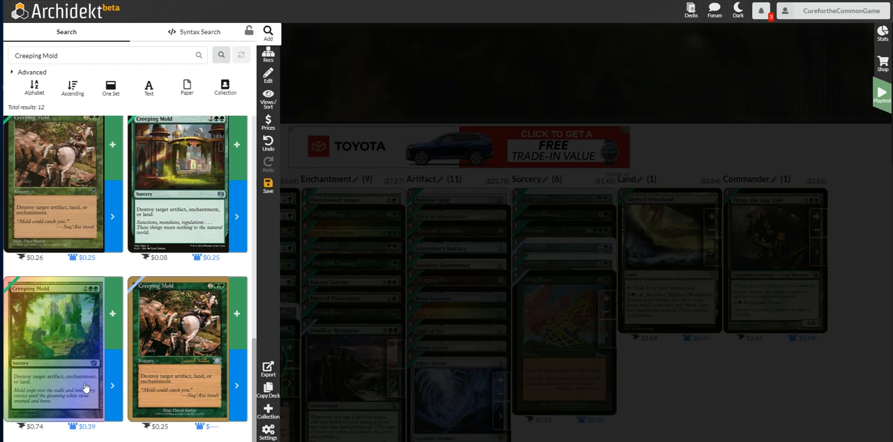
{"action": "left_click", "coordinate": [110, 313]}
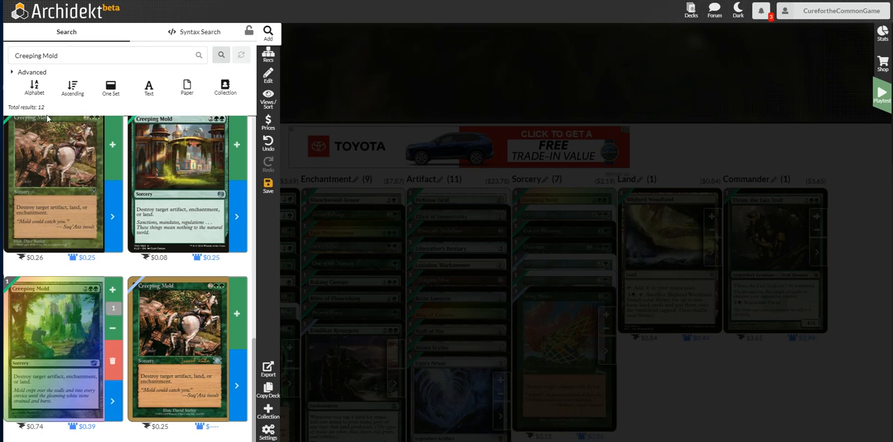
Search for Trolls of Tel-Jilad and add one copy to the deck.
{"action": "left_click", "coordinate": [87, 53]}
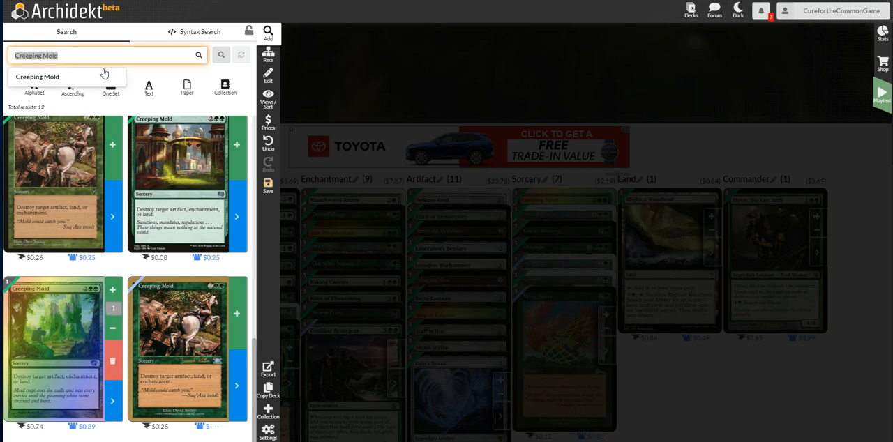
{"action": "type", "text": "trolls of tel"}
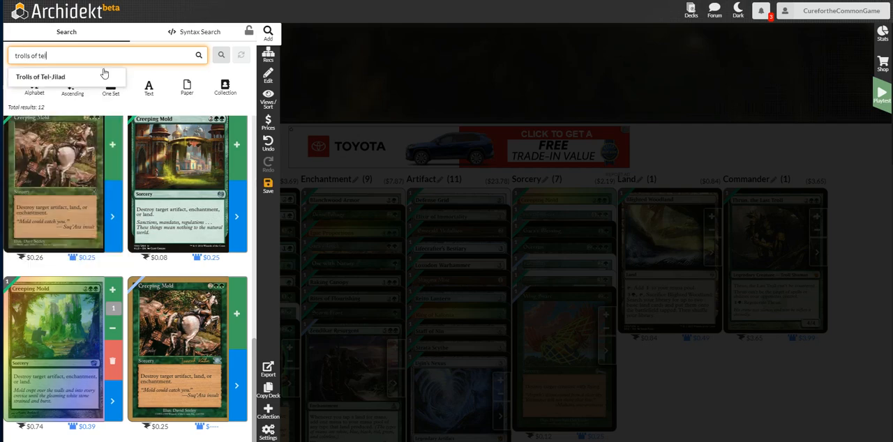
{"action": "left_click", "coordinate": [91, 75]}
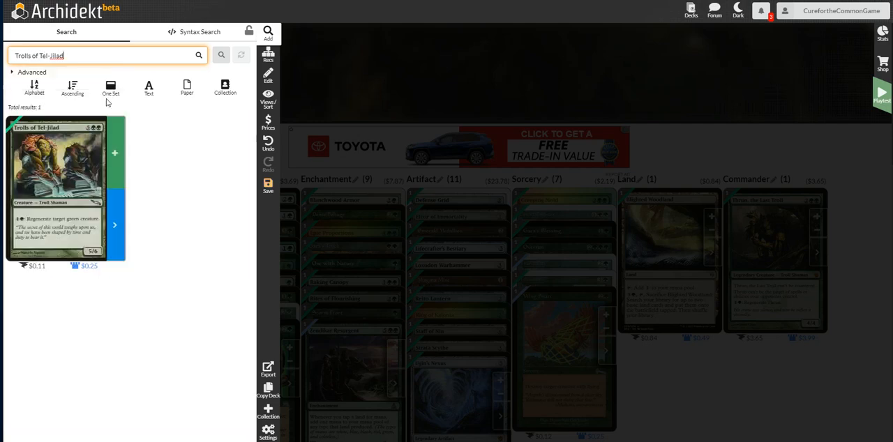
{"action": "left_click", "coordinate": [117, 151]}
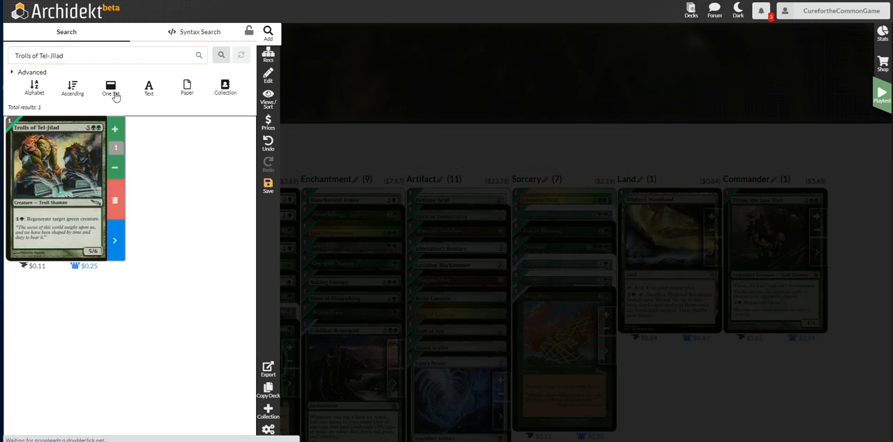
Search for Harvester Troll and add one copy to the deck.
{"action": "left_click", "coordinate": [99, 50]}
{"action": "type", "text": "harv"}
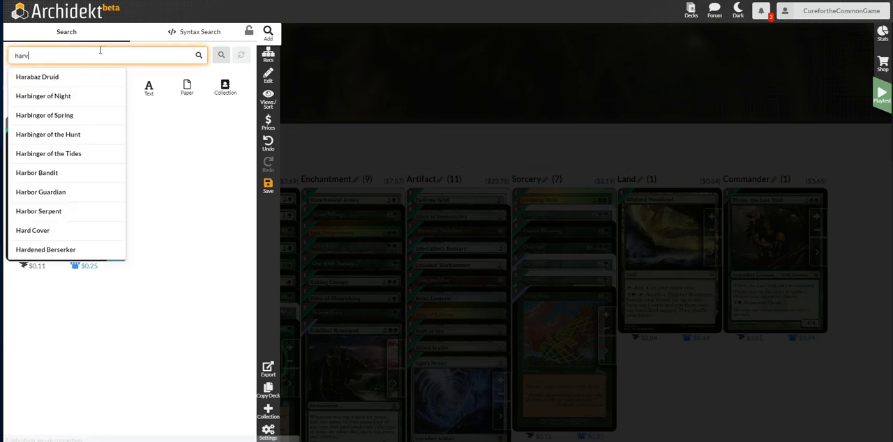
{"action": "type", "text": "ester troll"}
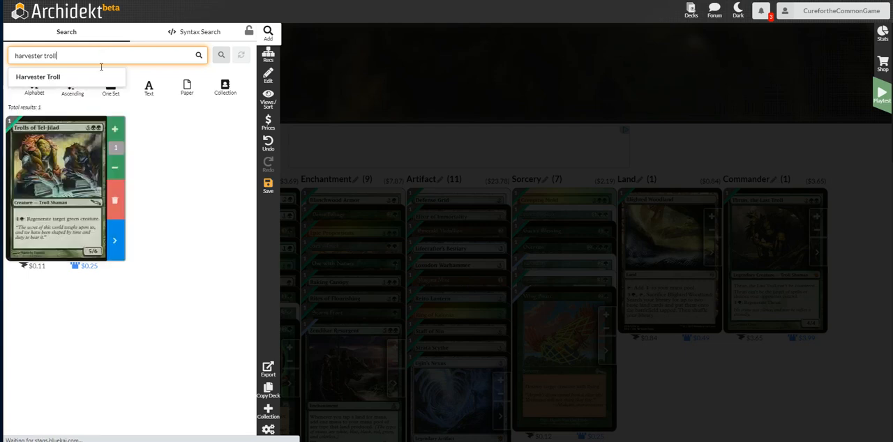
{"action": "left_click", "coordinate": [92, 78]}
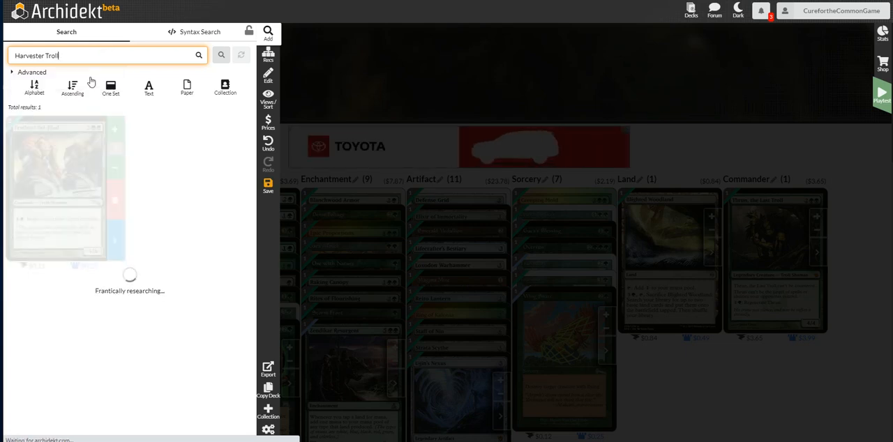
{"action": "left_click", "coordinate": [115, 164]}
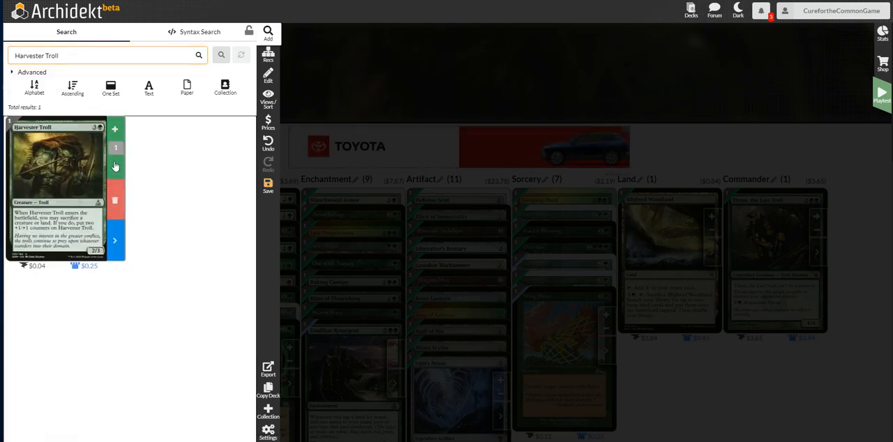
Search for Fireshrieker and add one copy of the $0.49 printing to the deck.
{"action": "left_click", "coordinate": [76, 55]}
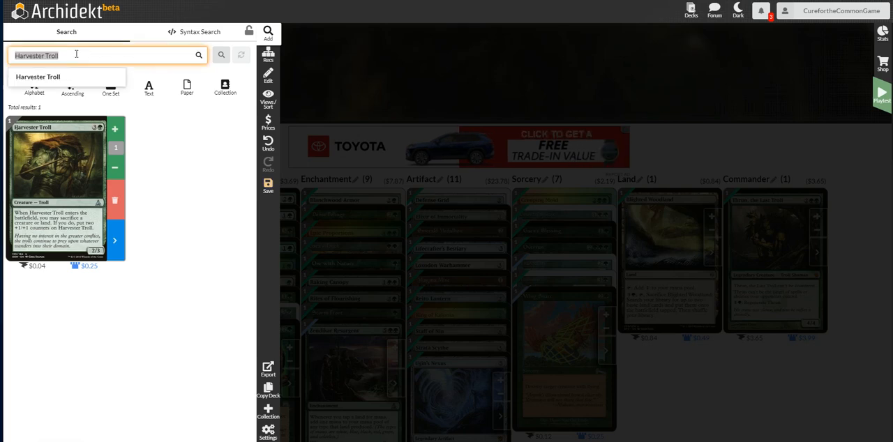
{"action": "type", "text": "fire sh"}
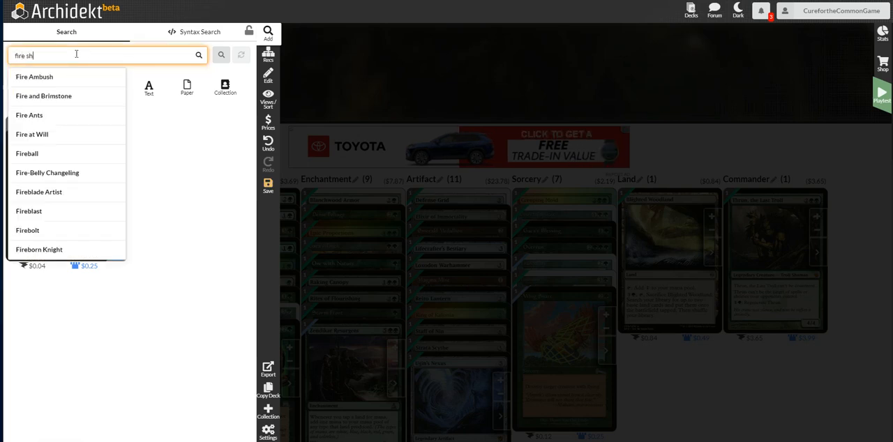
{"action": "key", "text": "BackSpace"}
{"action": "key", "text": "BackSpace"}
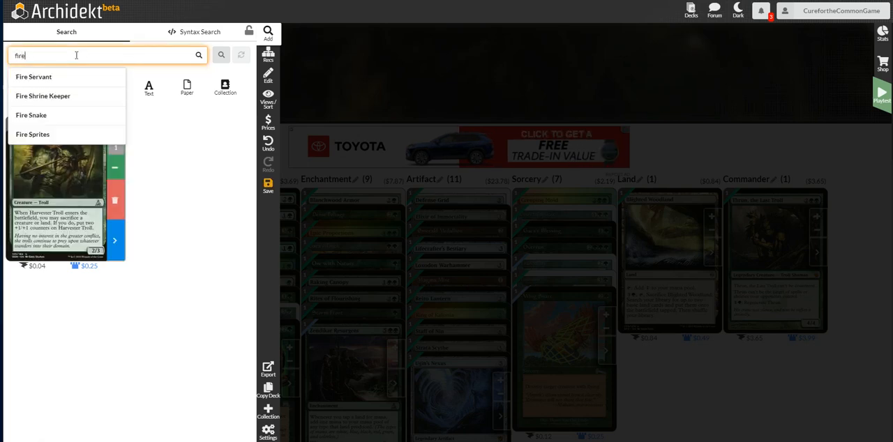
{"action": "type", "text": "s"}
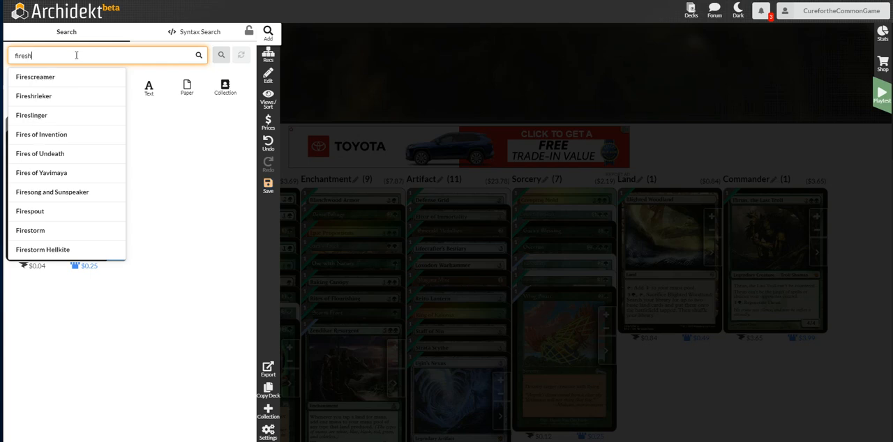
{"action": "type", "text": "h"}
{"action": "left_click", "coordinate": [74, 75]}
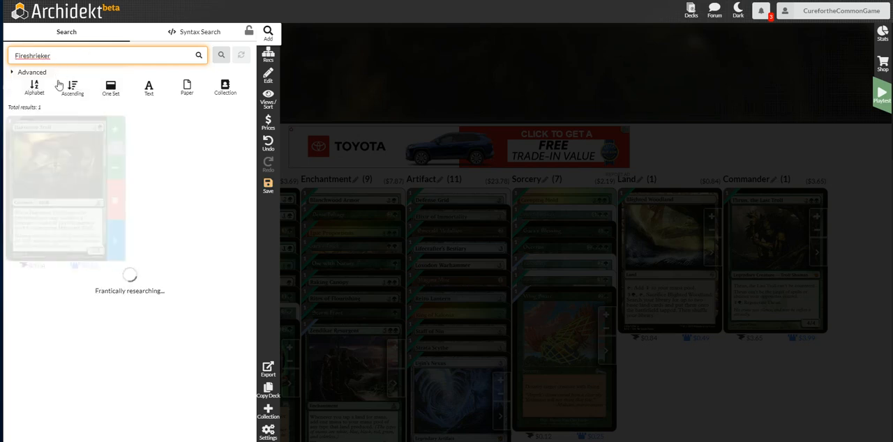
{"action": "left_click", "coordinate": [111, 156]}
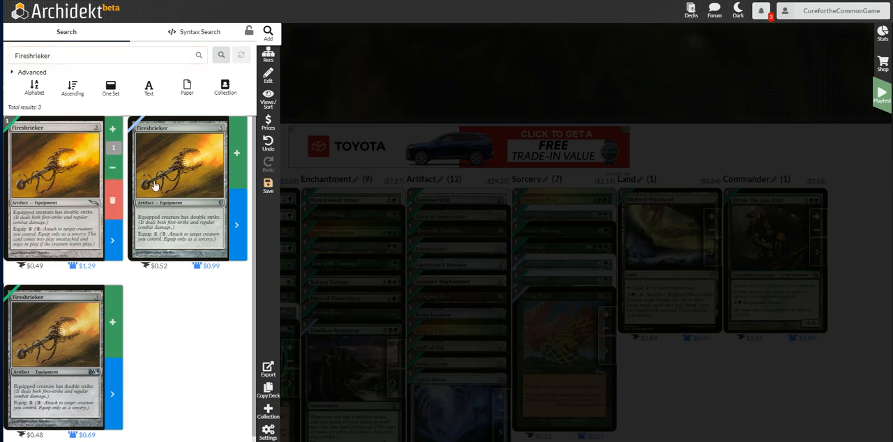
Search for Glaring Spotlight and add one copy to the deck.
{"action": "left_click", "coordinate": [120, 58]}
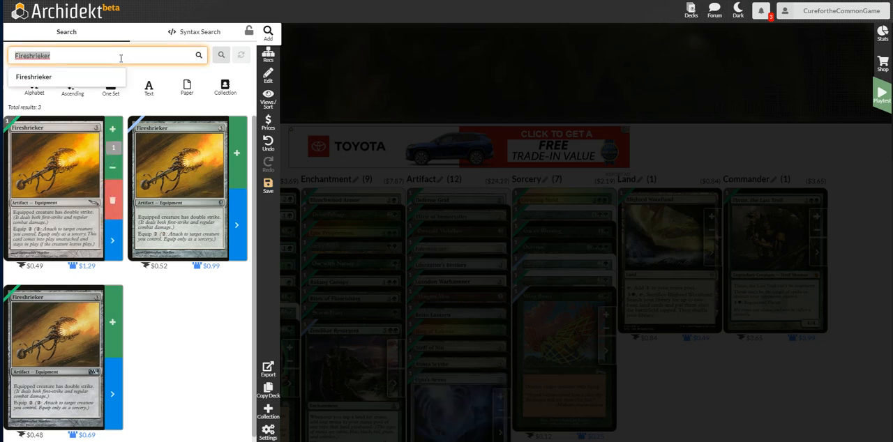
{"action": "type", "text": "glaring"}
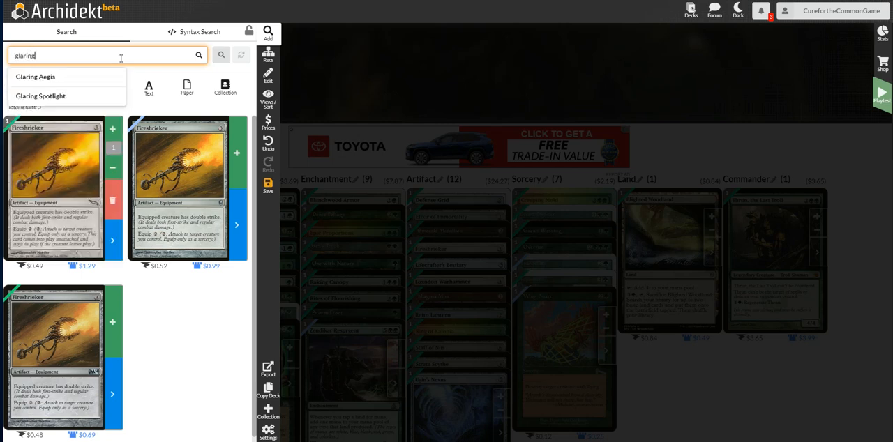
{"action": "left_click", "coordinate": [76, 95]}
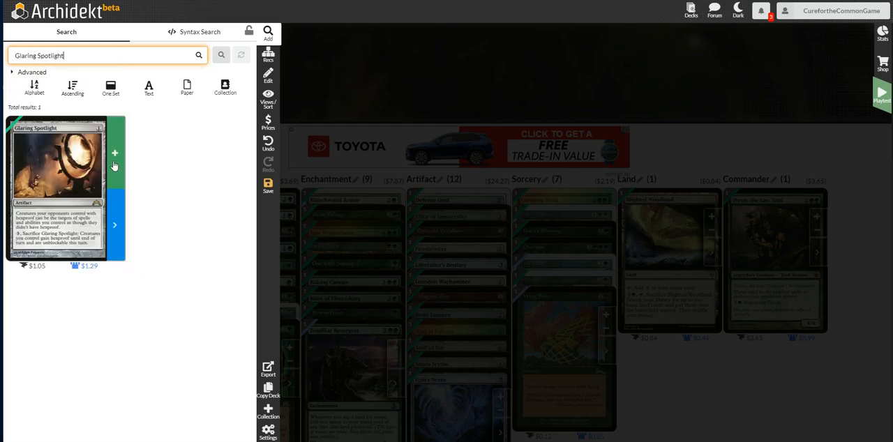
{"action": "left_click", "coordinate": [115, 165]}
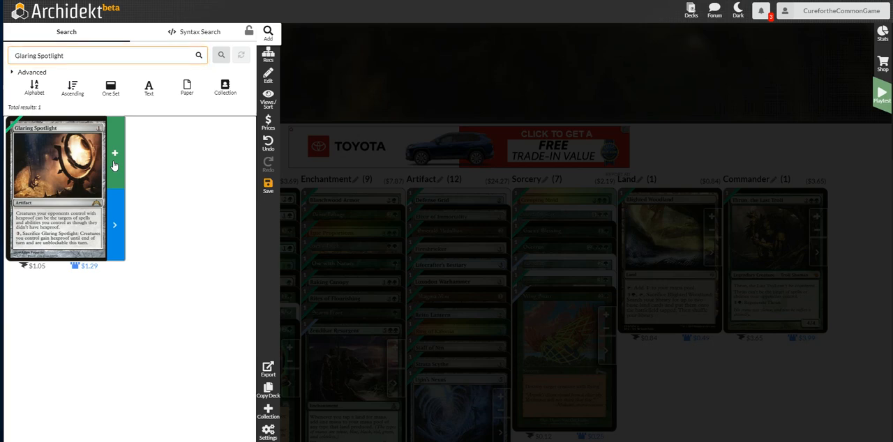
Search for Deglamer and add one copy to the deck.
{"action": "left_click", "coordinate": [108, 55]}
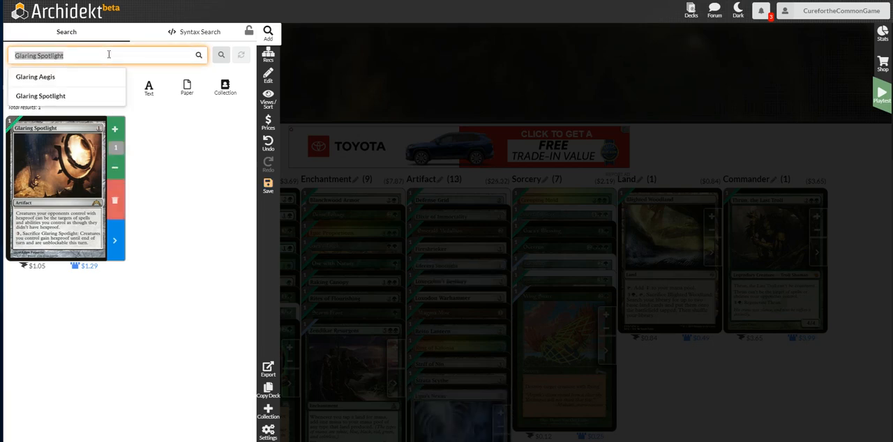
{"action": "type", "text": "deglamer"}
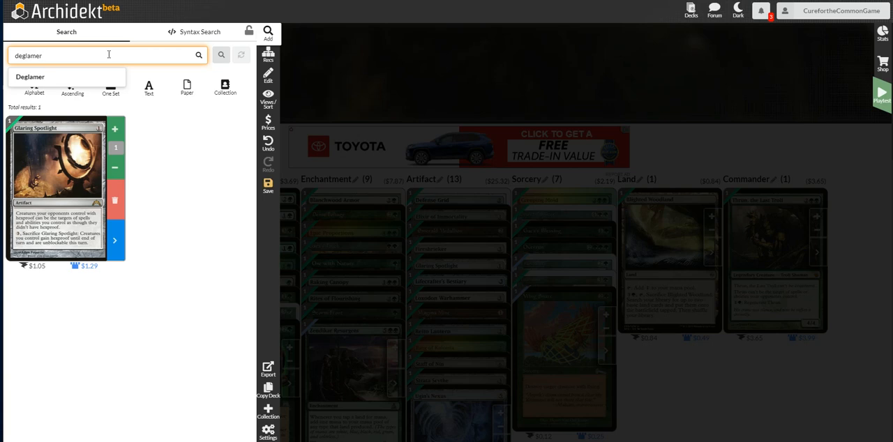
{"action": "left_click", "coordinate": [61, 75]}
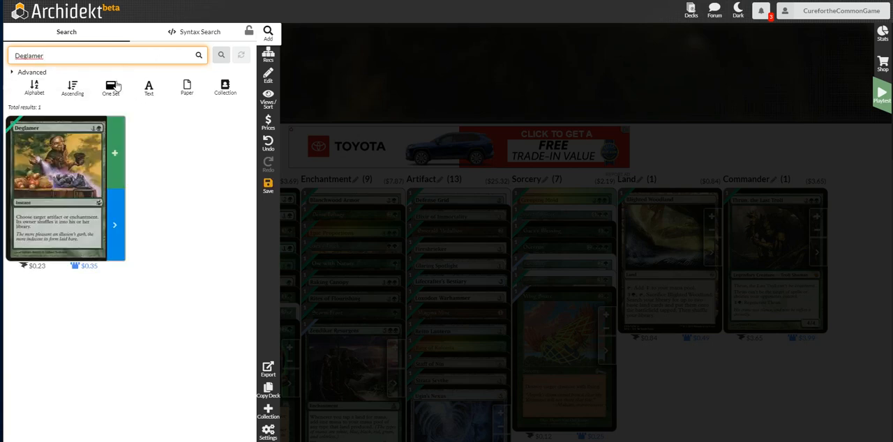
{"action": "left_click", "coordinate": [115, 152]}
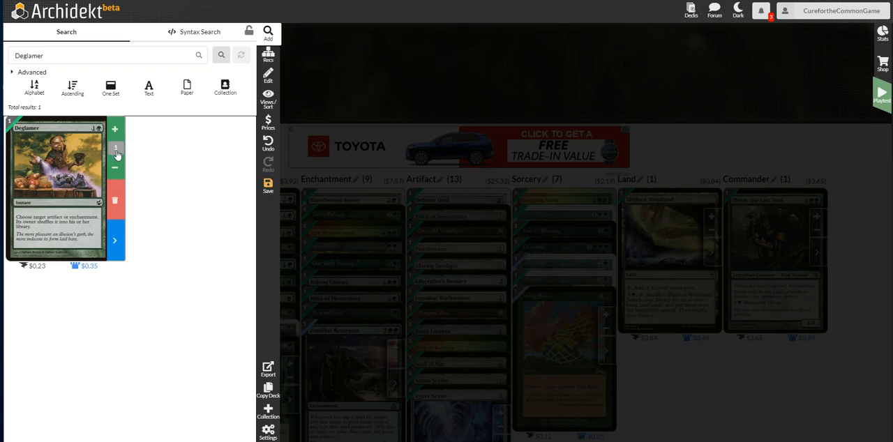
Search for Hurricane and add one copy of the $0.20 printing with the ship in a storm to the deck.
{"action": "left_click", "coordinate": [110, 55]}
{"action": "type", "text": "h"}
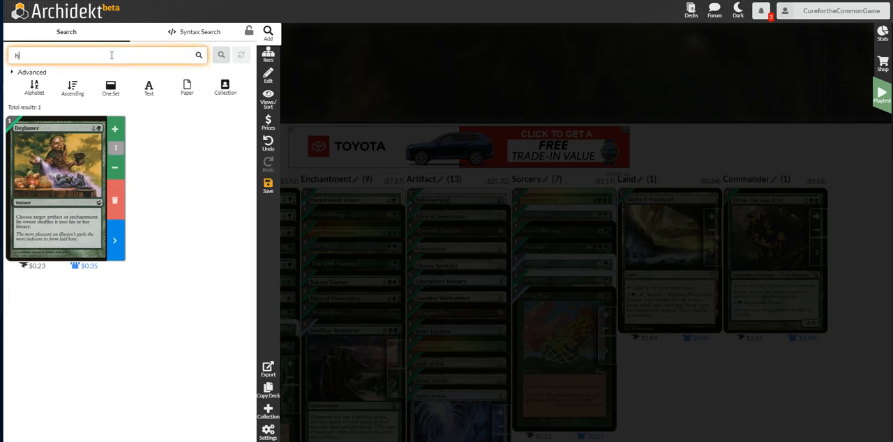
{"action": "type", "text": "urrican"}
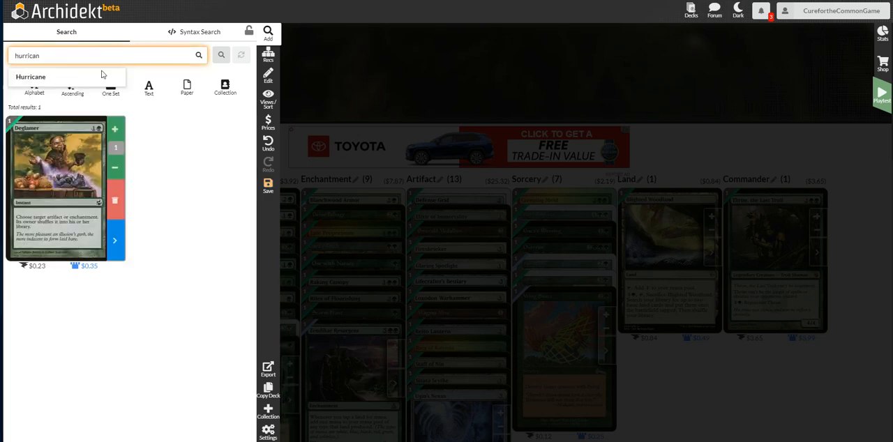
{"action": "left_click", "coordinate": [82, 81]}
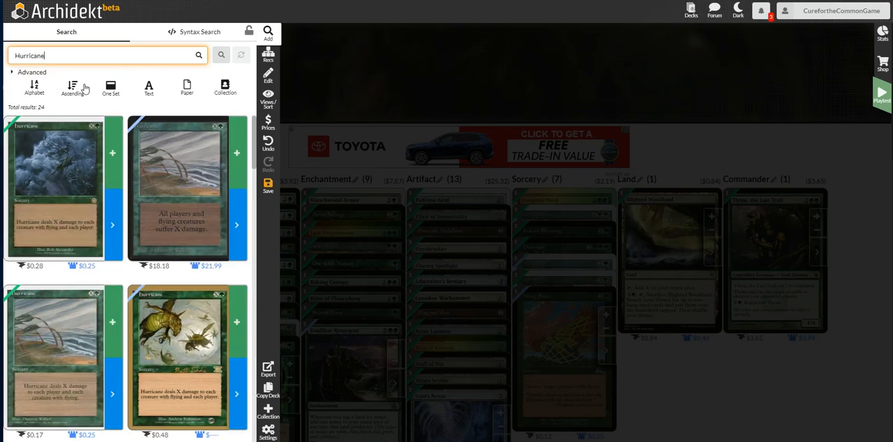
{"action": "scroll", "coordinate": [125, 153], "scroll_direction": "down", "scroll_amount": 1}
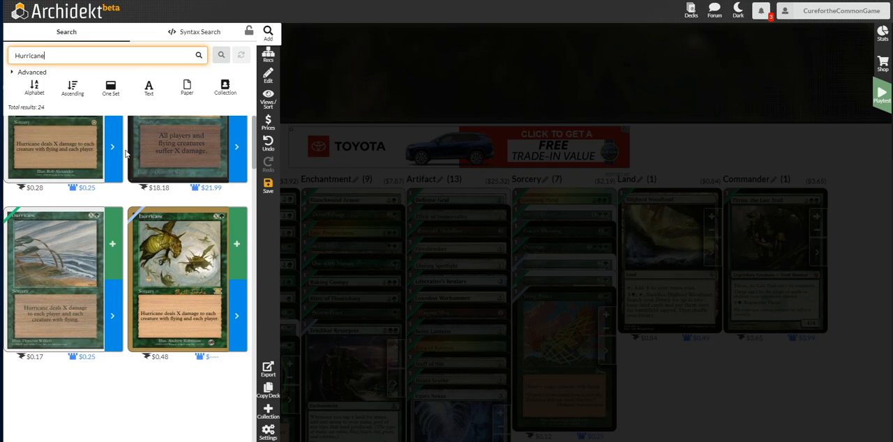
{"action": "scroll", "coordinate": [125, 153], "scroll_direction": "down", "scroll_amount": 5}
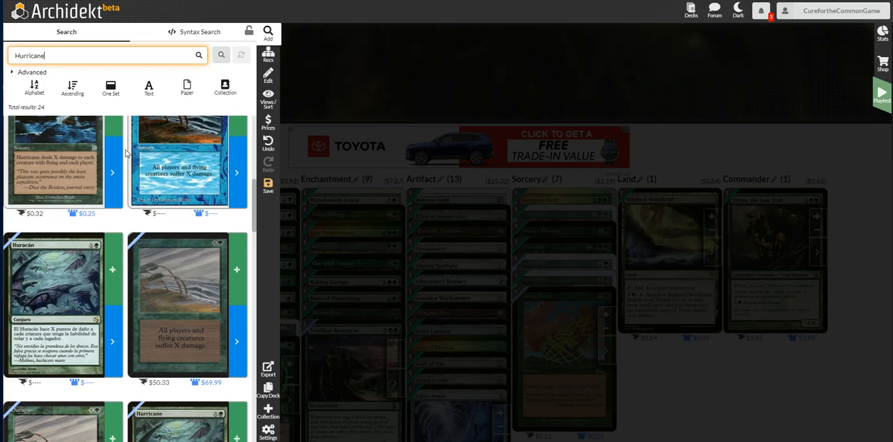
{"action": "scroll", "coordinate": [126, 153], "scroll_direction": "up", "scroll_amount": 1}
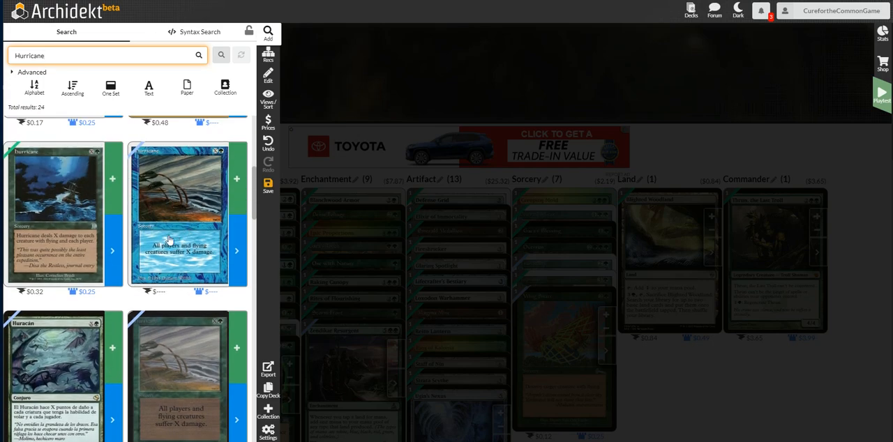
{"action": "scroll", "coordinate": [98, 202], "scroll_direction": "down", "scroll_amount": 1}
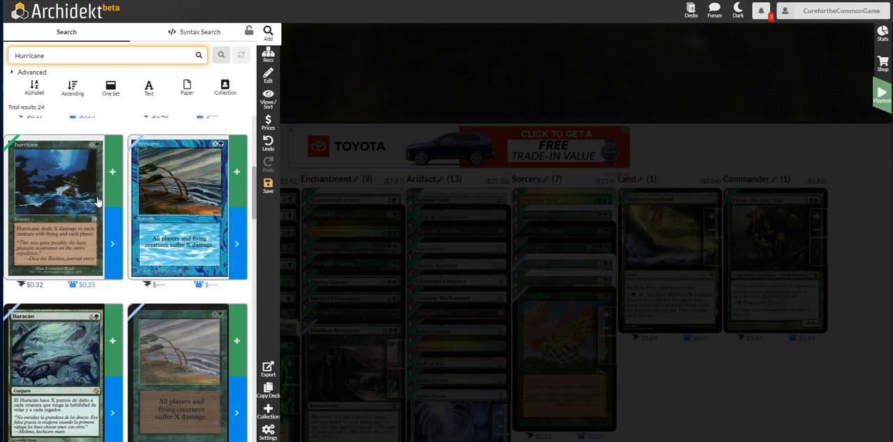
{"action": "scroll", "coordinate": [97, 202], "scroll_direction": "down", "scroll_amount": 5}
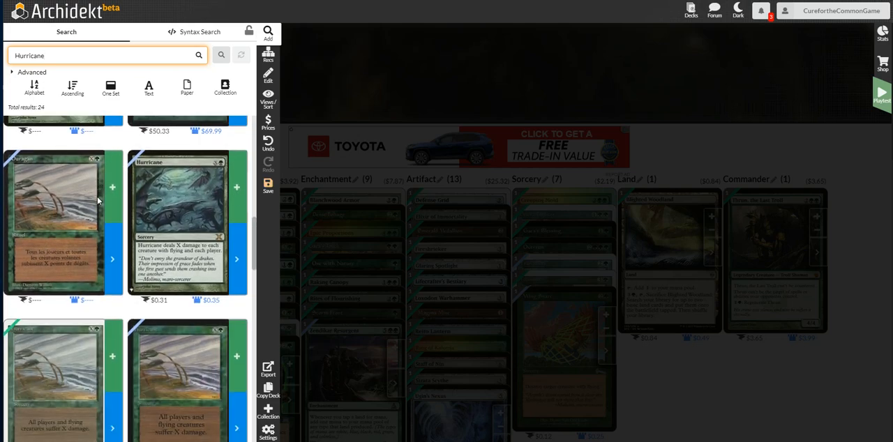
{"action": "scroll", "coordinate": [97, 201], "scroll_direction": "down", "scroll_amount": 10}
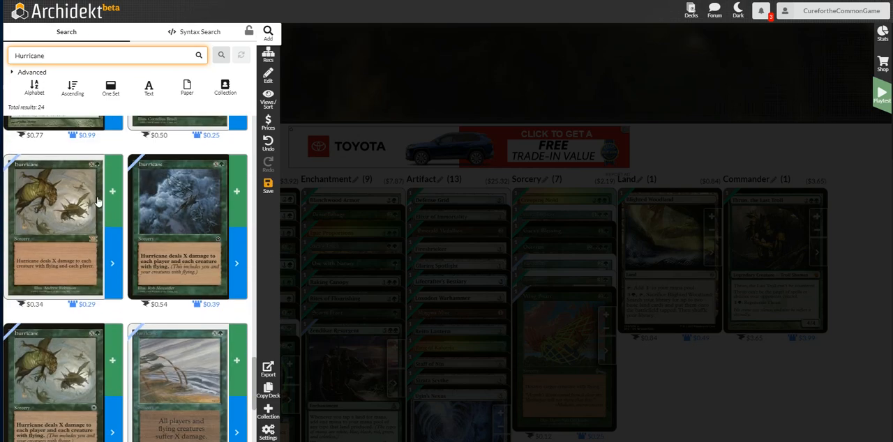
{"action": "scroll", "coordinate": [98, 202], "scroll_direction": "down", "scroll_amount": 5}
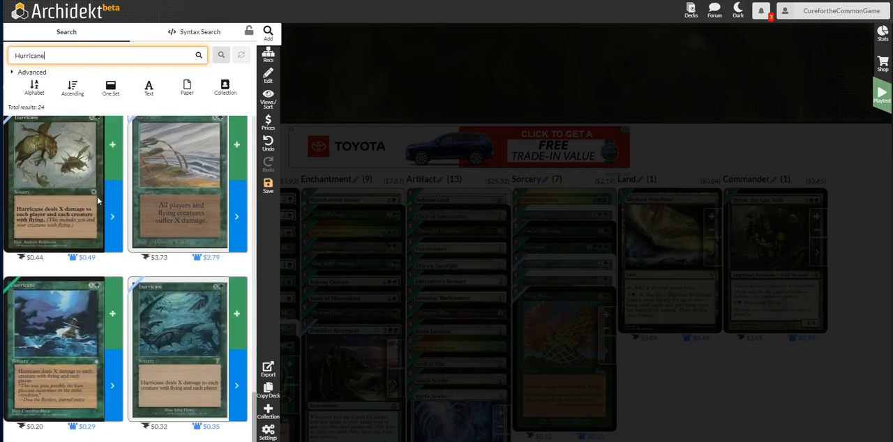
{"action": "left_click", "coordinate": [112, 313]}
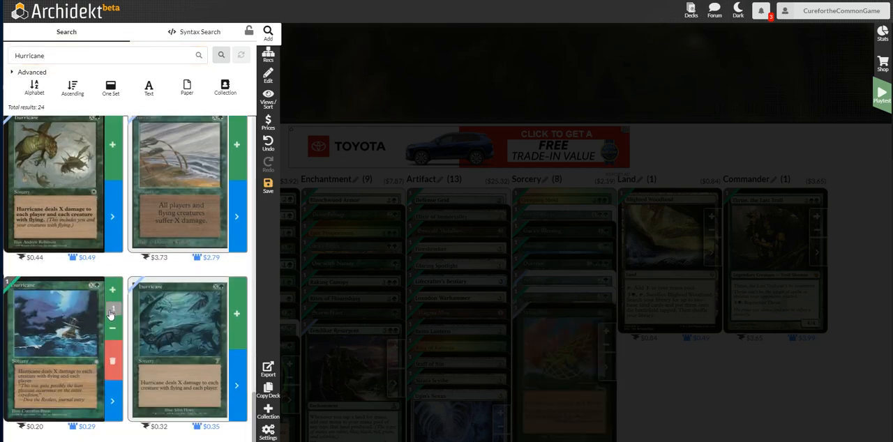
Search for Bramblecrush and add one copy of the $0.13 printing to the deck.
{"action": "left_click", "coordinate": [103, 55]}
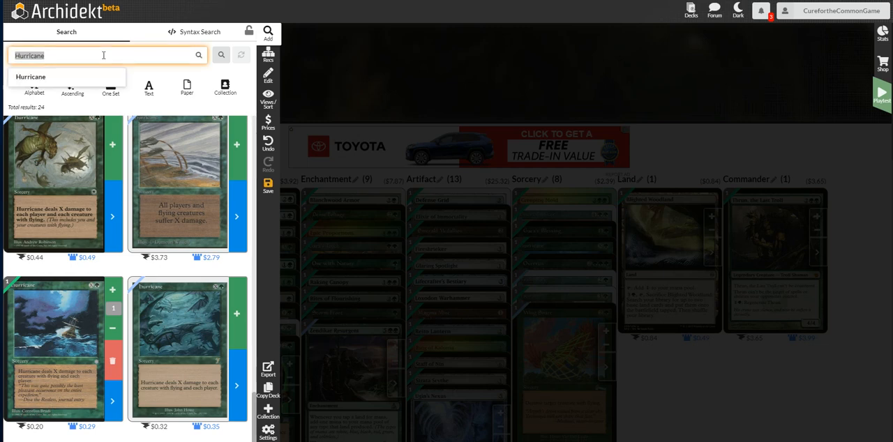
{"action": "type", "text": "brambled"}
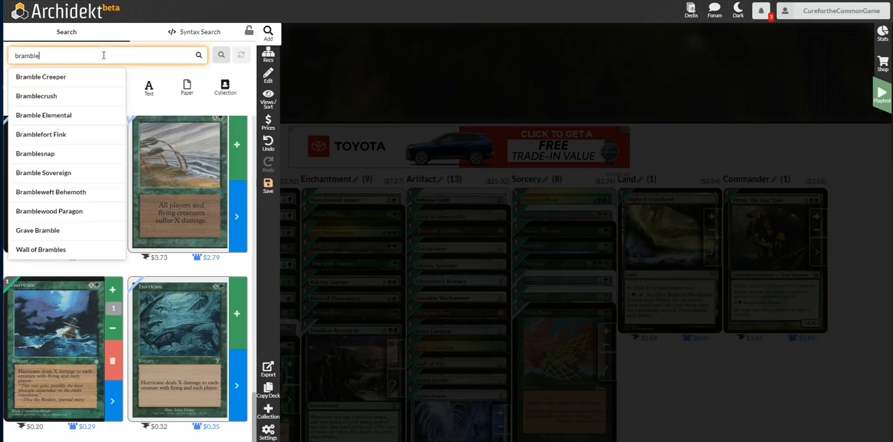
{"action": "left_click", "coordinate": [90, 78]}
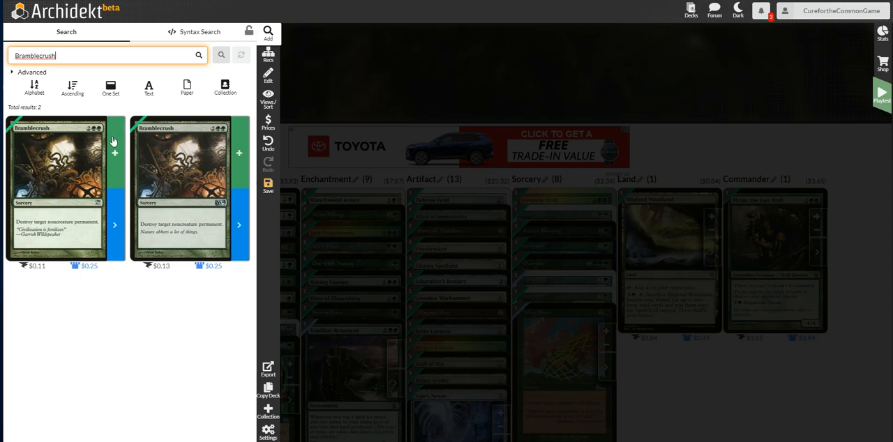
{"action": "left_click", "coordinate": [236, 146]}
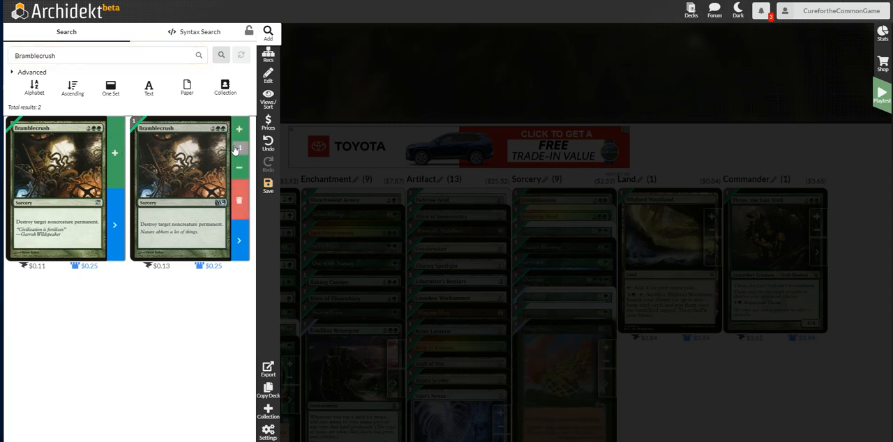
Search for Revive and add one copy of the $0.10 printing to the deck.
{"action": "double_click", "coordinate": [148, 56]}
{"action": "type", "text": "reviv"}
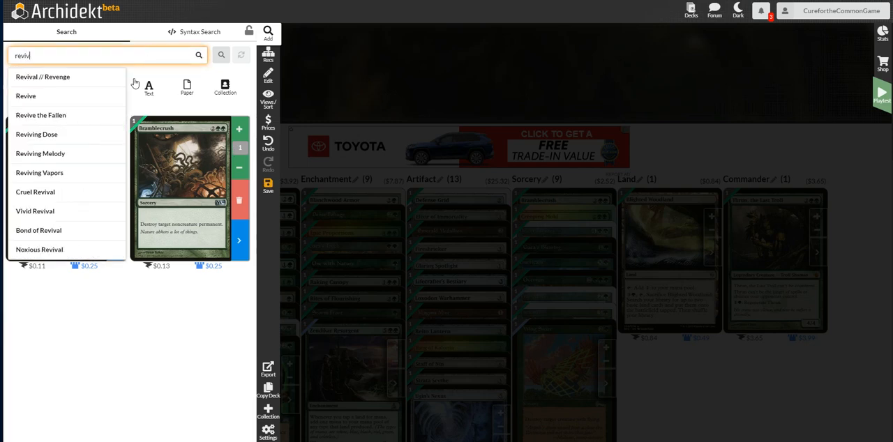
{"action": "left_click", "coordinate": [56, 95]}
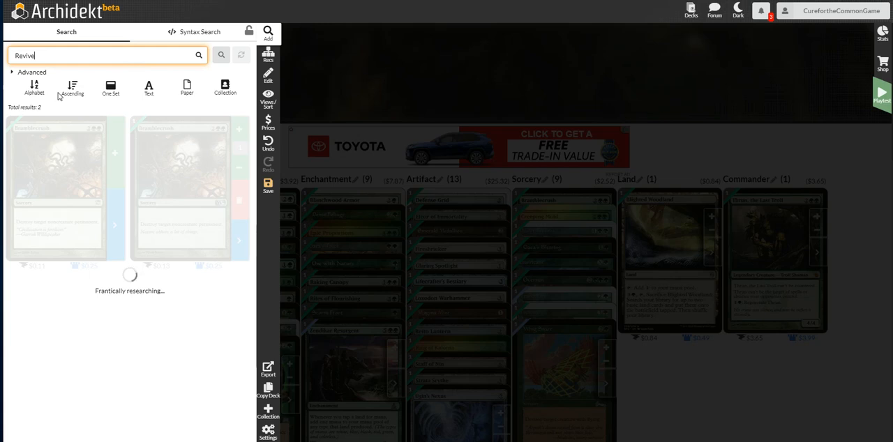
{"action": "left_click", "coordinate": [230, 157]}
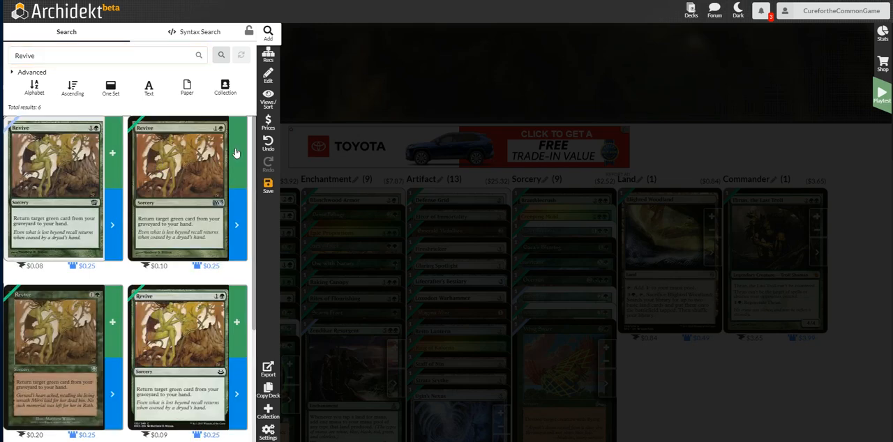
Search for Mossbridge Troll and add one copy to the deck.
{"action": "left_click", "coordinate": [159, 56]}
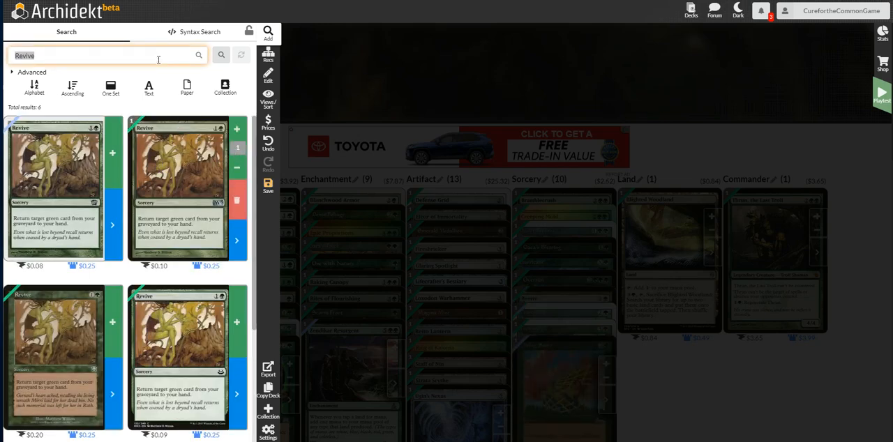
{"action": "type", "text": "mossbr"}
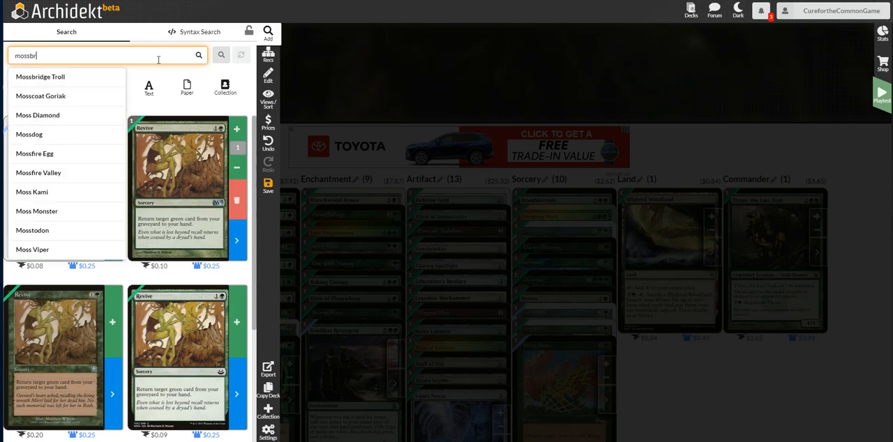
{"action": "left_click", "coordinate": [88, 76]}
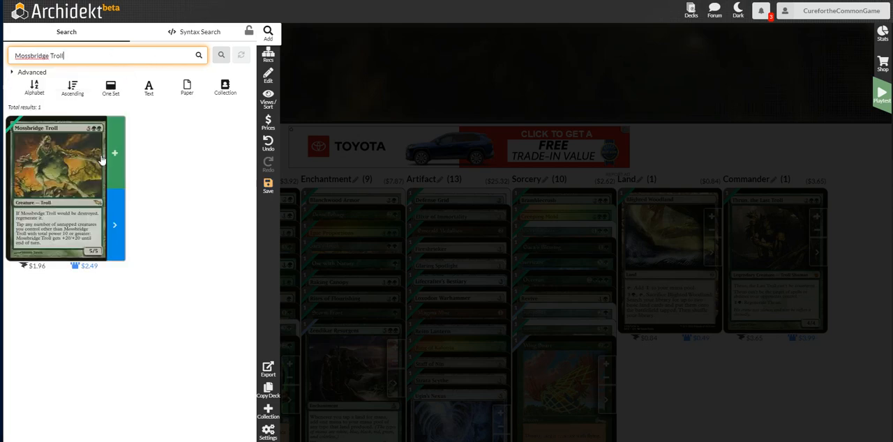
{"action": "left_click", "coordinate": [113, 152]}
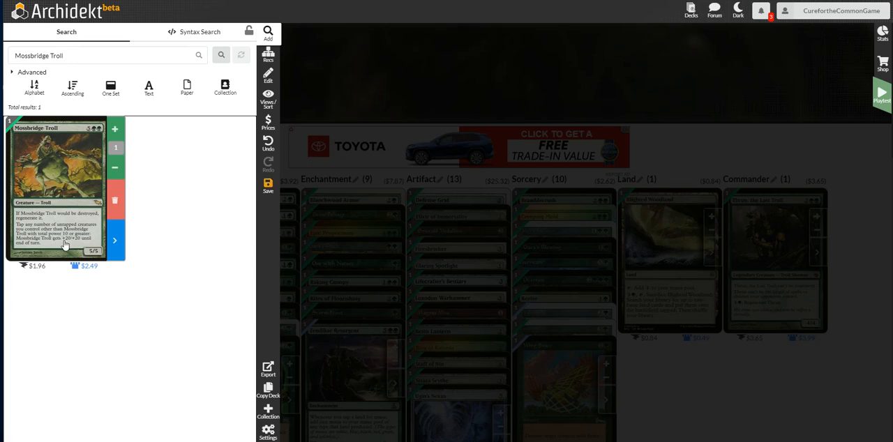
Search for Tormod's Crypt and add one copy of the white-bordered $0.58 printing to the deck.
{"action": "left_click", "coordinate": [159, 54]}
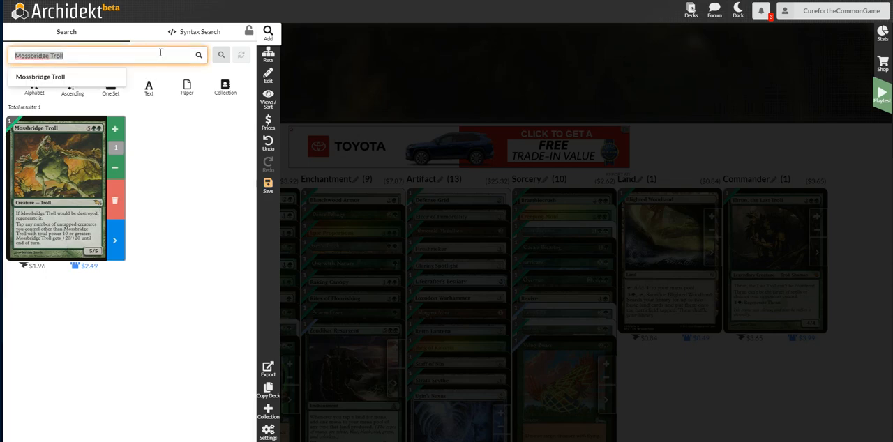
{"action": "type", "text": "tormod"}
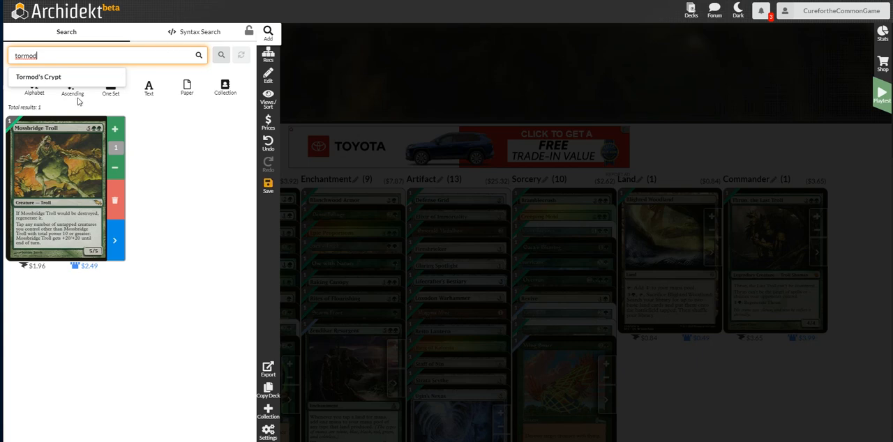
{"action": "left_click", "coordinate": [53, 79]}
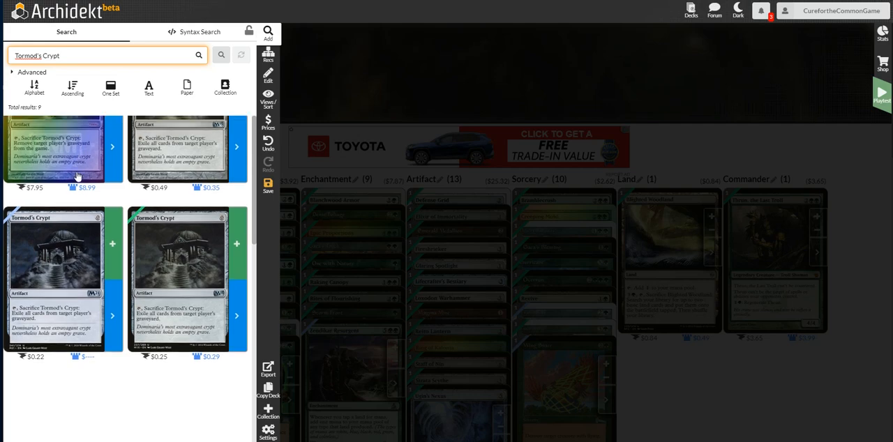
{"action": "scroll", "coordinate": [74, 175], "scroll_direction": "down", "scroll_amount": 1}
{"action": "scroll", "coordinate": [78, 175], "scroll_direction": "down", "scroll_amount": 5}
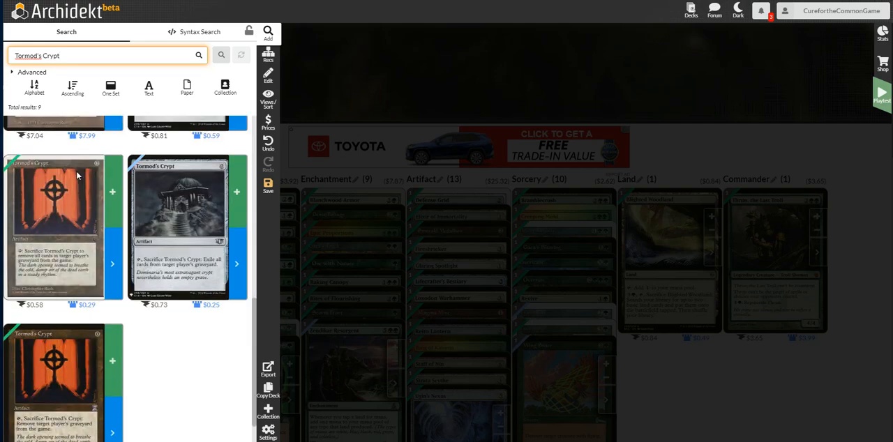
{"action": "left_click", "coordinate": [112, 194]}
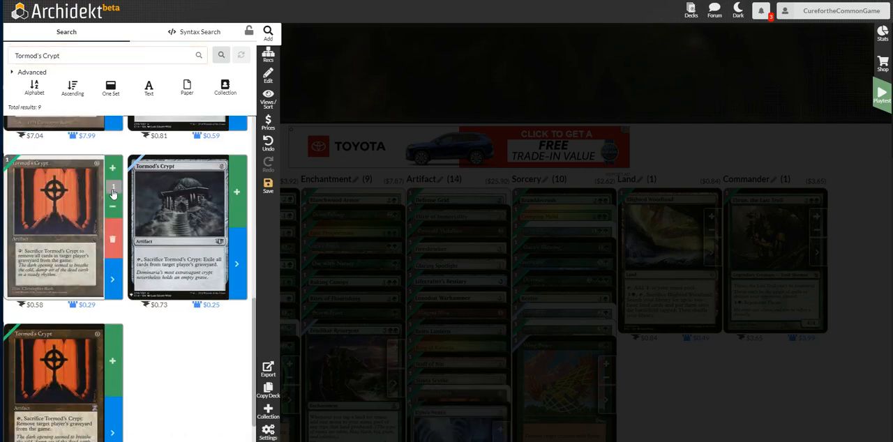
Search for Plummet and add one foil copy of the $0.06 printing to the deck.
{"action": "left_click", "coordinate": [155, 60]}
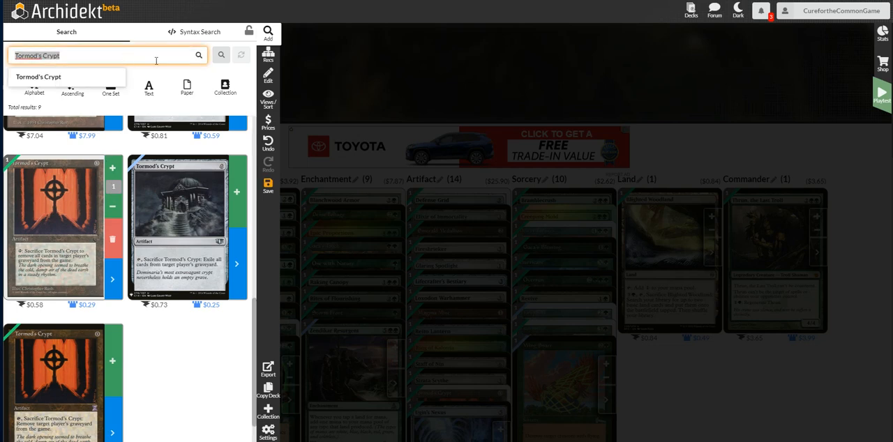
{"action": "type", "text": "plummet"}
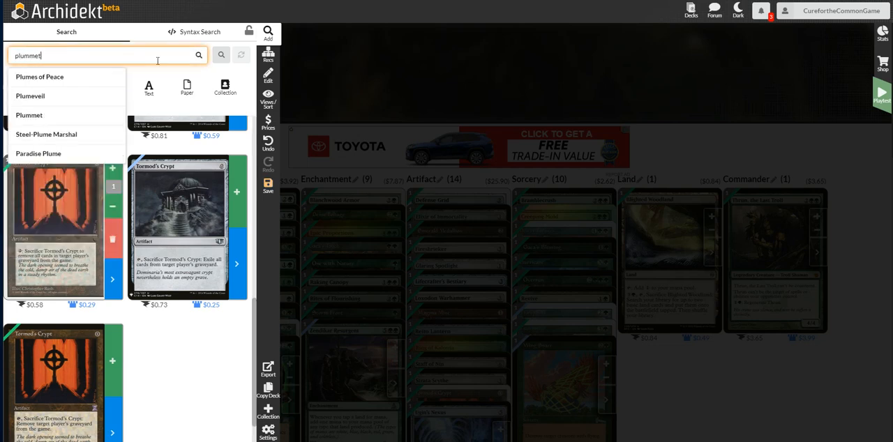
{"action": "left_click", "coordinate": [29, 76]}
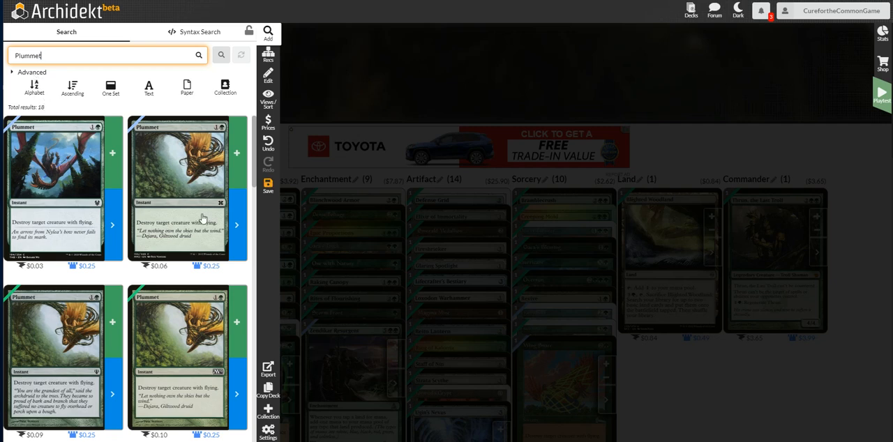
{"action": "left_click", "coordinate": [211, 235]}
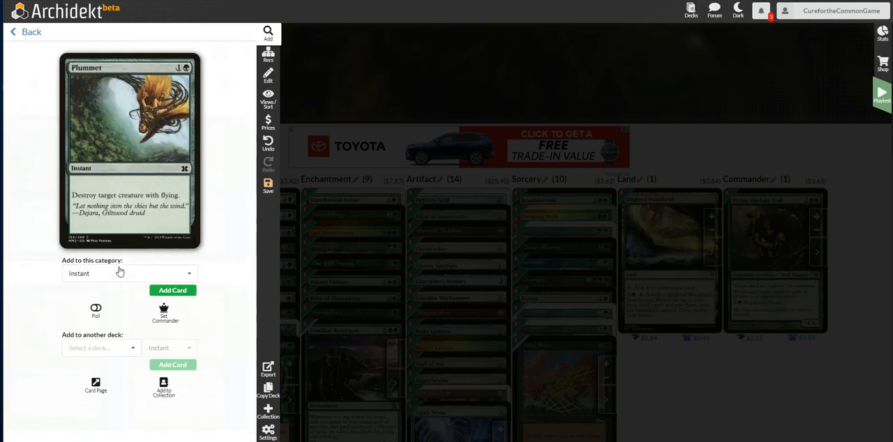
{"action": "left_click", "coordinate": [96, 309]}
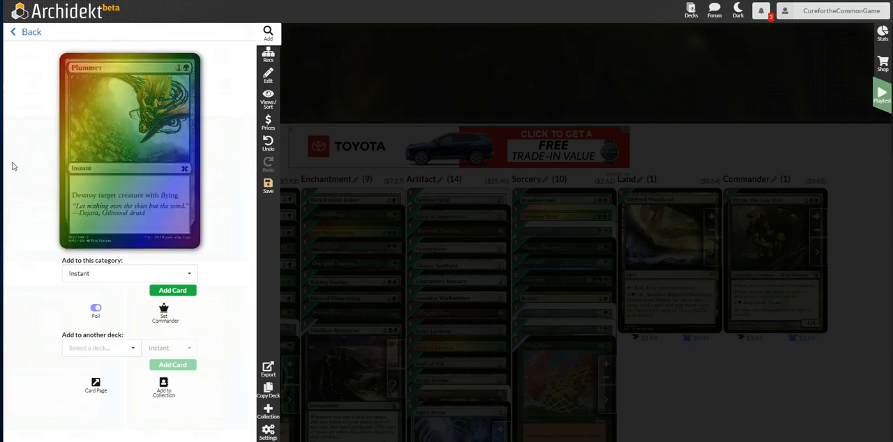
{"action": "left_click", "coordinate": [23, 33]}
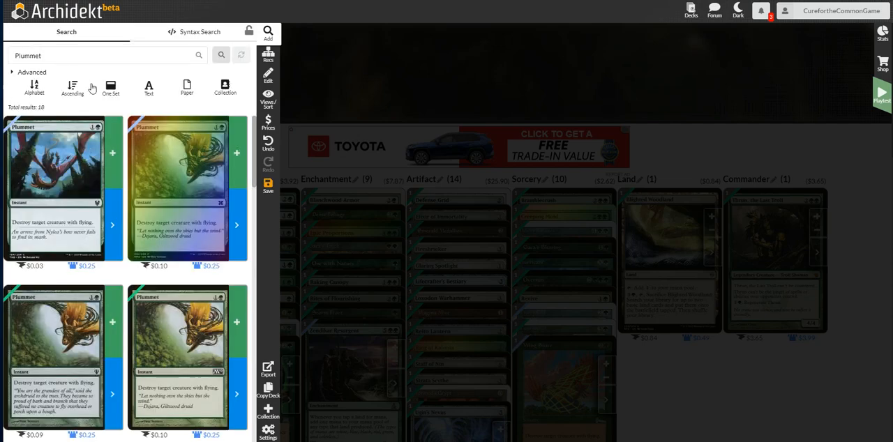
{"action": "left_click", "coordinate": [237, 146]}
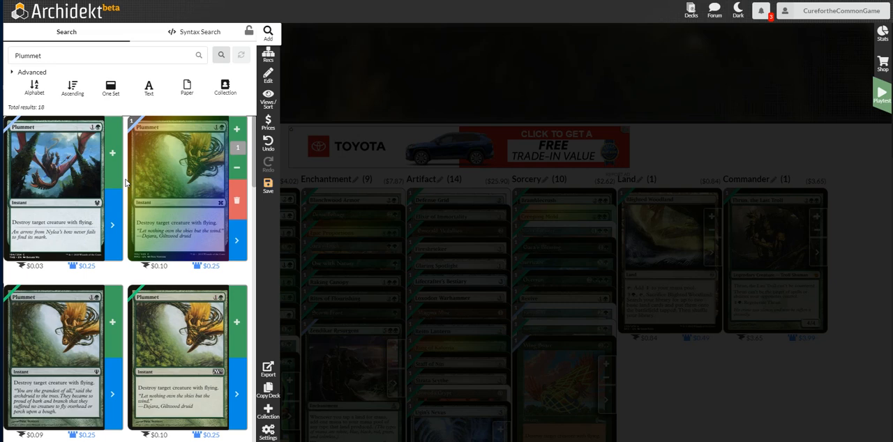
Search for Forest cards restricted to the Kaladesh set.
{"action": "double_click", "coordinate": [115, 56]}
{"action": "type", "text": "forest"}
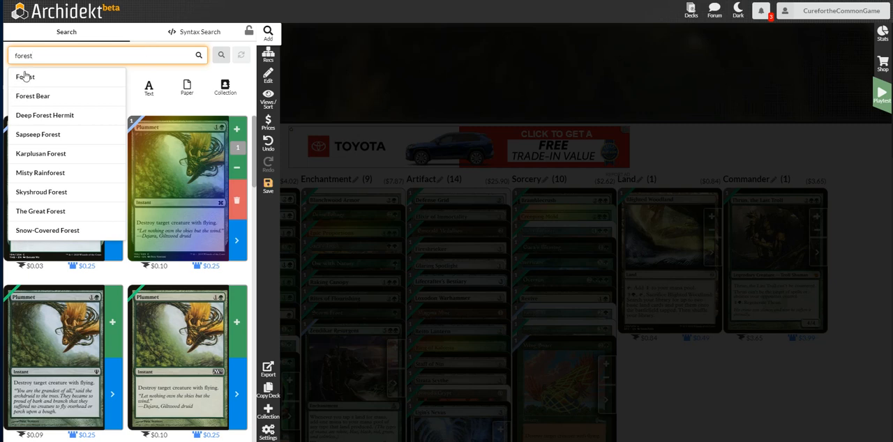
{"action": "left_click", "coordinate": [23, 80]}
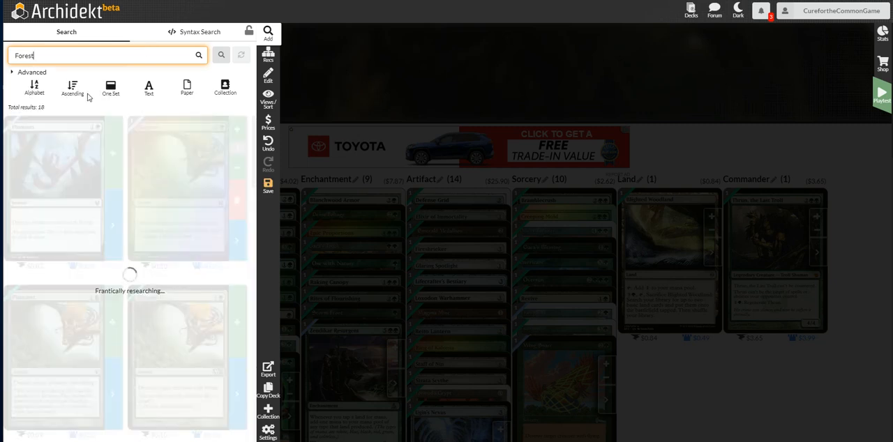
{"action": "left_click", "coordinate": [32, 72]}
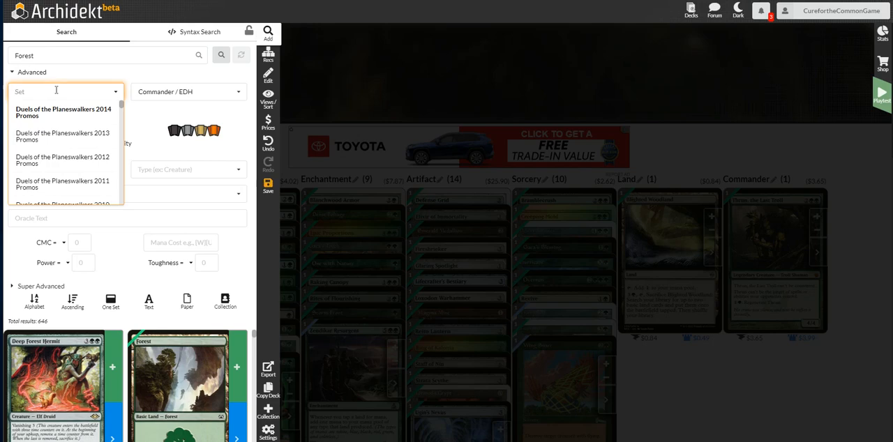
{"action": "type", "text": "kala"}
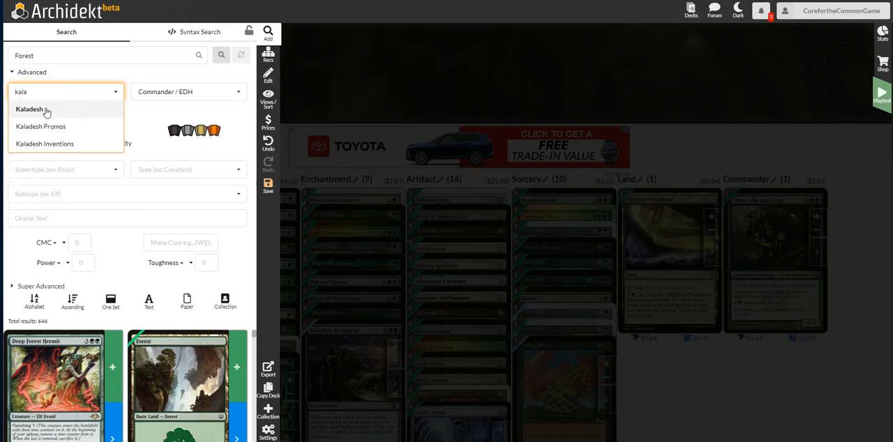
{"action": "left_click", "coordinate": [44, 109]}
{"action": "left_click", "coordinate": [222, 55]}
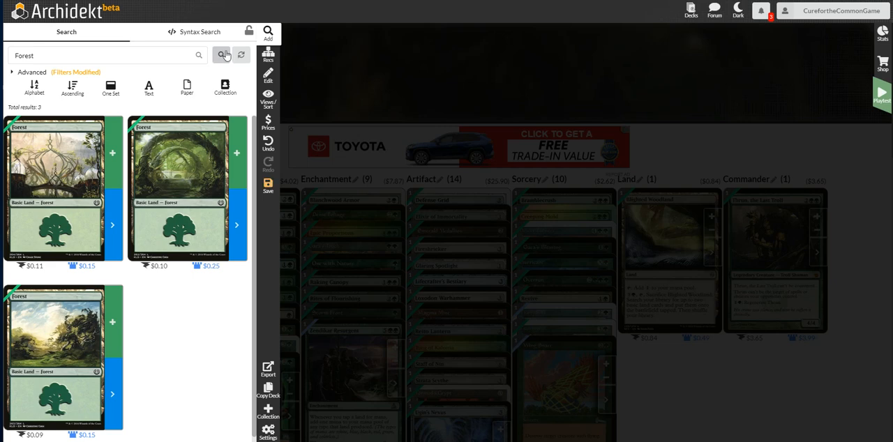
Add six copies of the $0.11 Kaladesh Forest, six of the $0.10 one and five of the $0.09 one to the deck.
{"action": "left_click", "coordinate": [112, 153]}
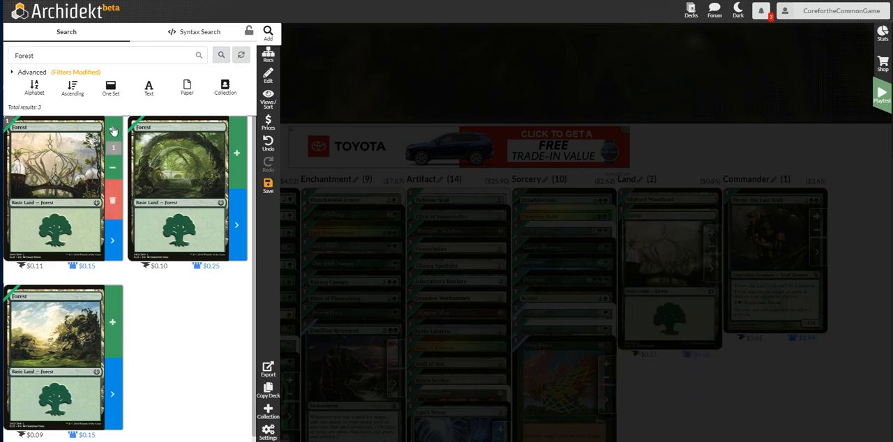
{"action": "left_click", "coordinate": [113, 131]}
{"action": "left_click", "coordinate": [114, 133]}
{"action": "left_click", "coordinate": [237, 131]}
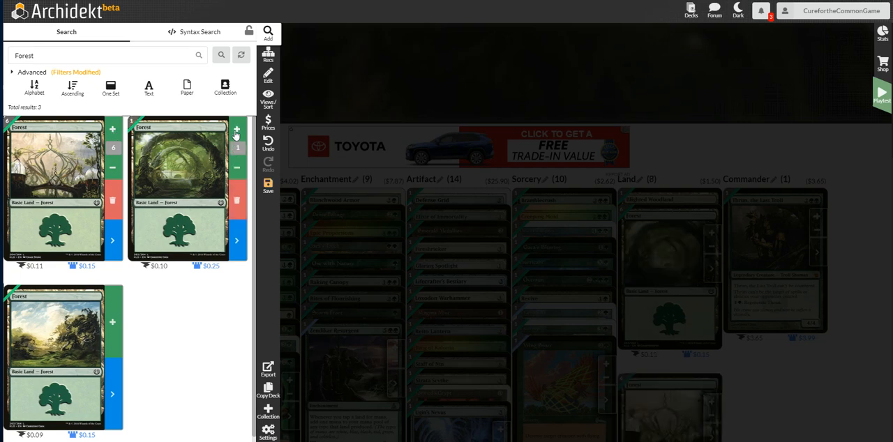
{"action": "left_click", "coordinate": [237, 131]}
{"action": "left_click", "coordinate": [237, 130]}
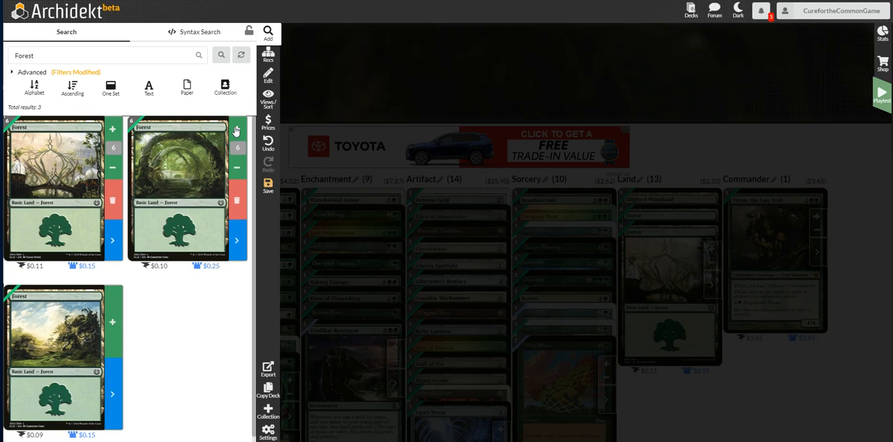
{"action": "left_click", "coordinate": [111, 307]}
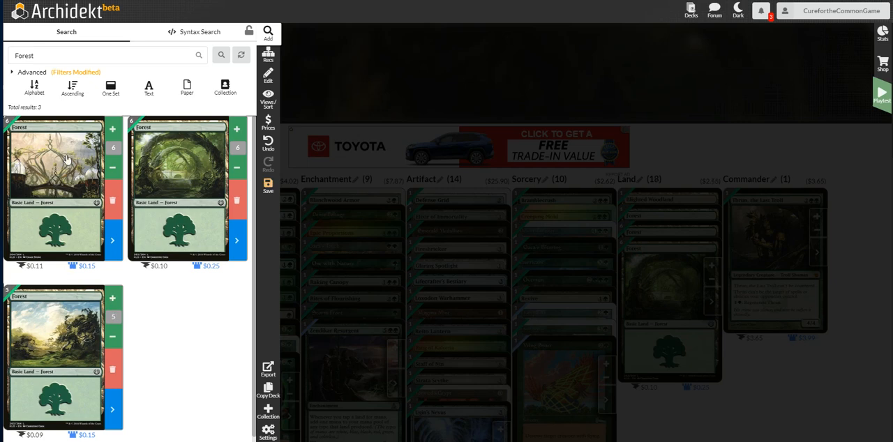
Replace the Kaladesh set filter with Duel Decks: Jace vs. Vraska and search for Forest cards.
{"action": "left_click", "coordinate": [89, 73]}
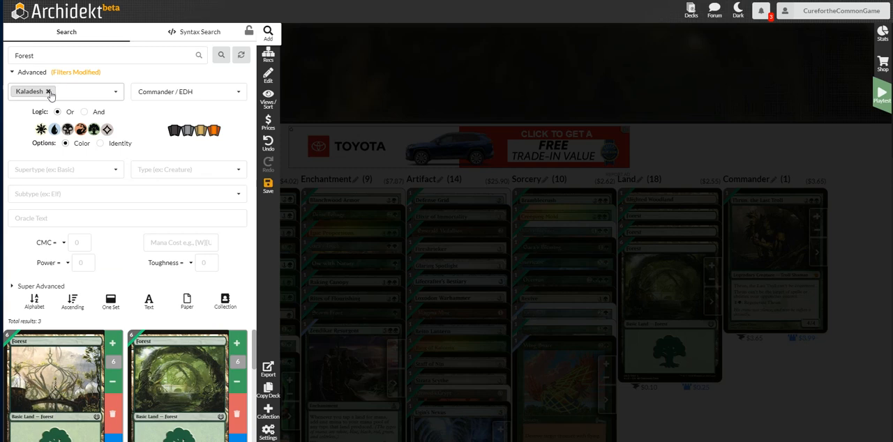
{"action": "left_click", "coordinate": [50, 91]}
{"action": "left_click", "coordinate": [60, 92]}
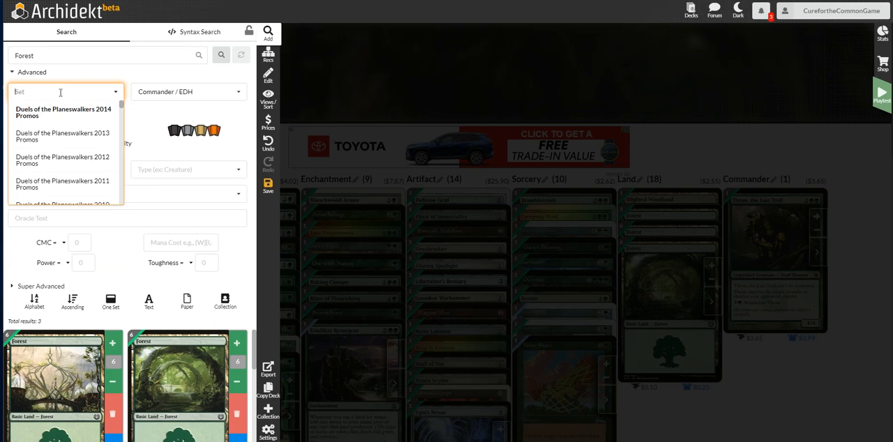
{"action": "type", "text": "vrash"}
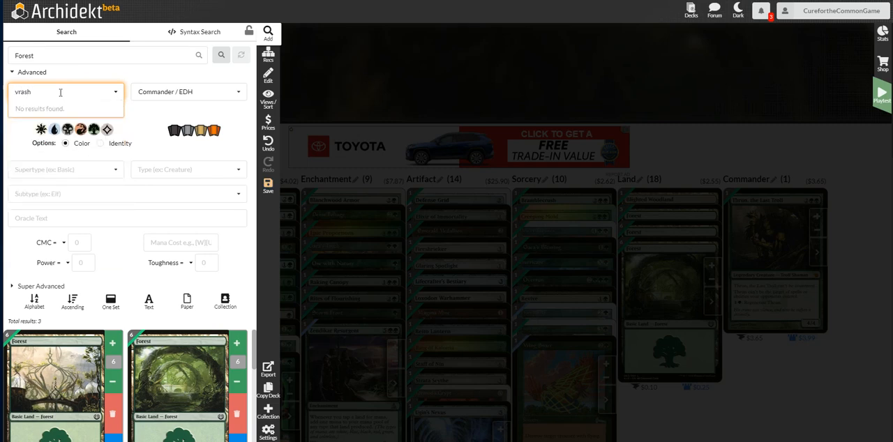
{"action": "key", "text": "BackSpace"}
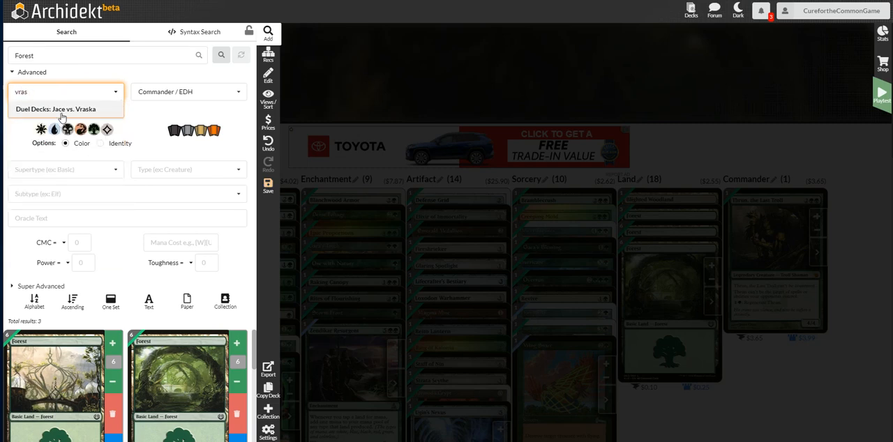
{"action": "left_click", "coordinate": [61, 115]}
{"action": "left_click", "coordinate": [221, 55]}
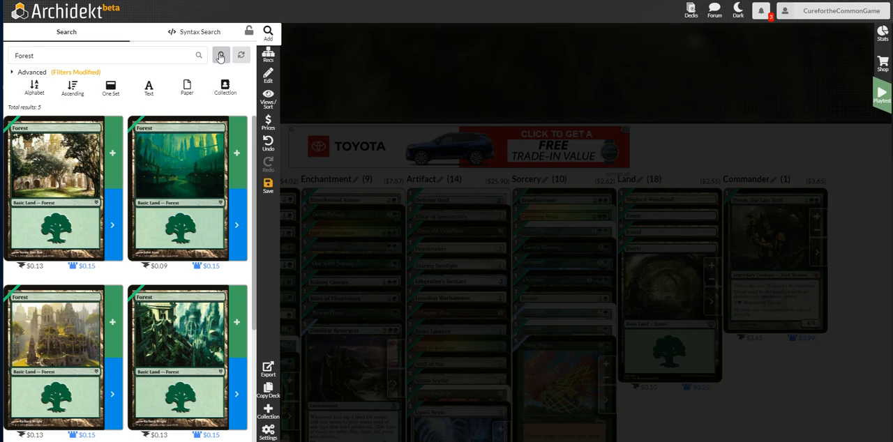
Add two copies each of the first and third $0.13 Forests, plus one $0.09 and one $0.15 Forest, to the deck.
{"action": "left_click", "coordinate": [112, 153]}
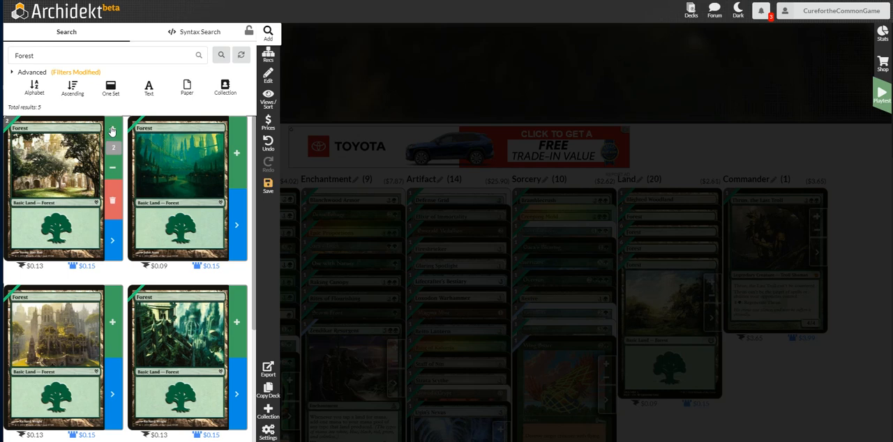
{"action": "left_click", "coordinate": [236, 130]}
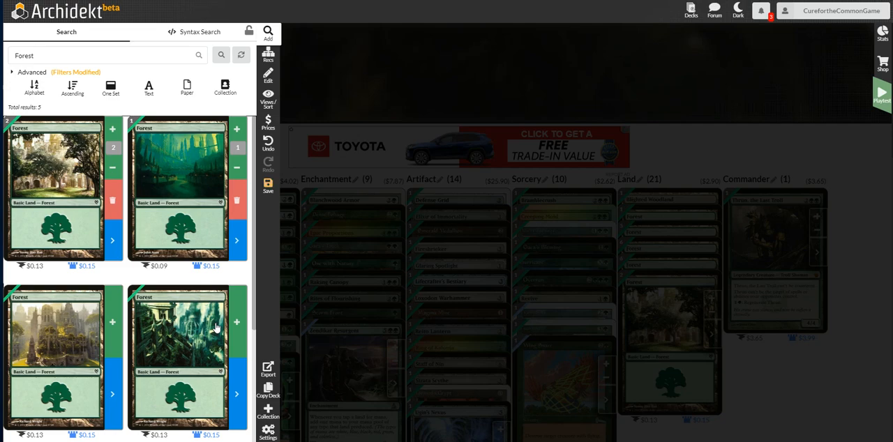
{"action": "scroll", "coordinate": [216, 327], "scroll_direction": "down", "scroll_amount": 3}
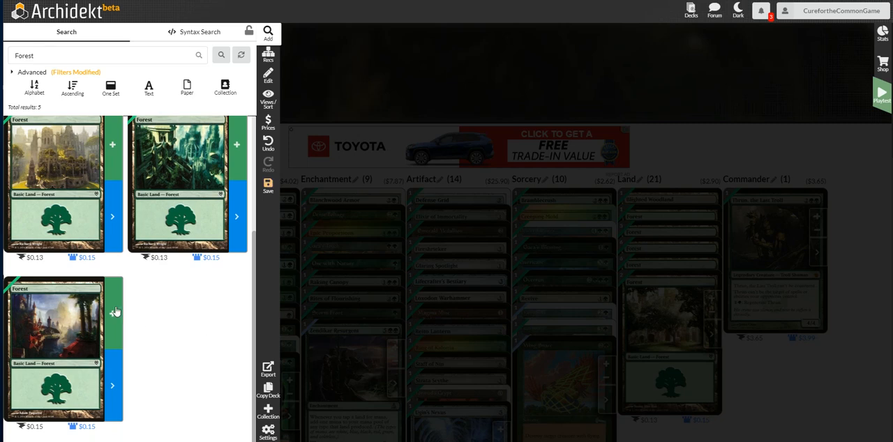
{"action": "left_click", "coordinate": [113, 312]}
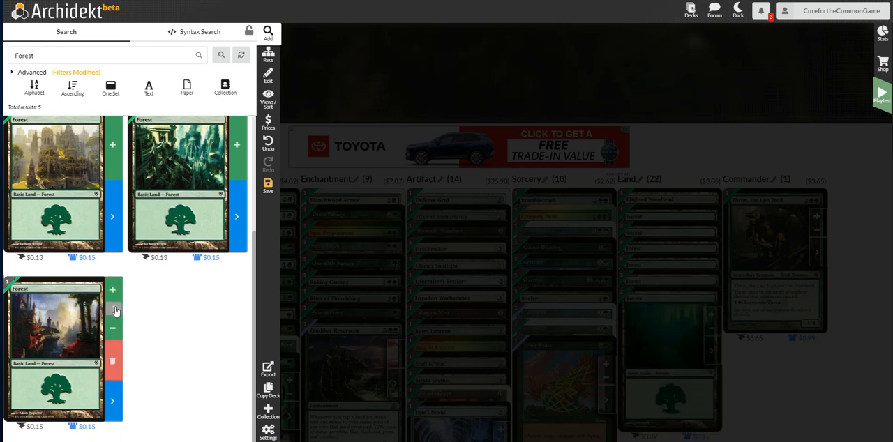
{"action": "scroll", "coordinate": [120, 299], "scroll_direction": "up", "scroll_amount": 1}
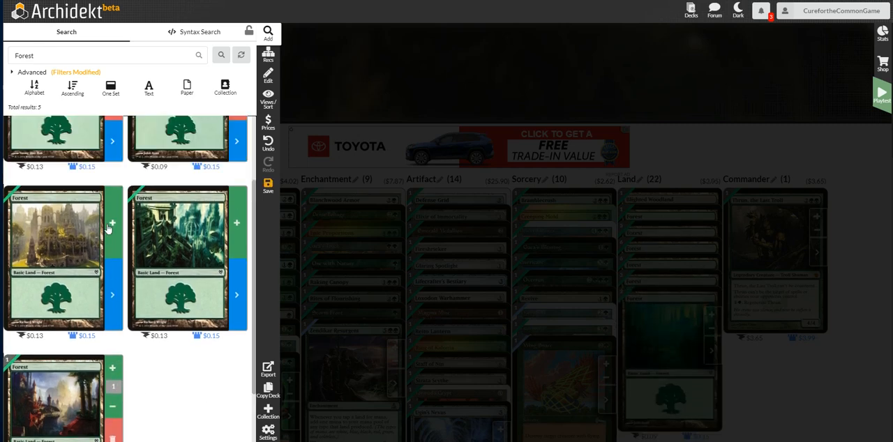
{"action": "left_click", "coordinate": [112, 215]}
{"action": "left_click", "coordinate": [112, 204]}
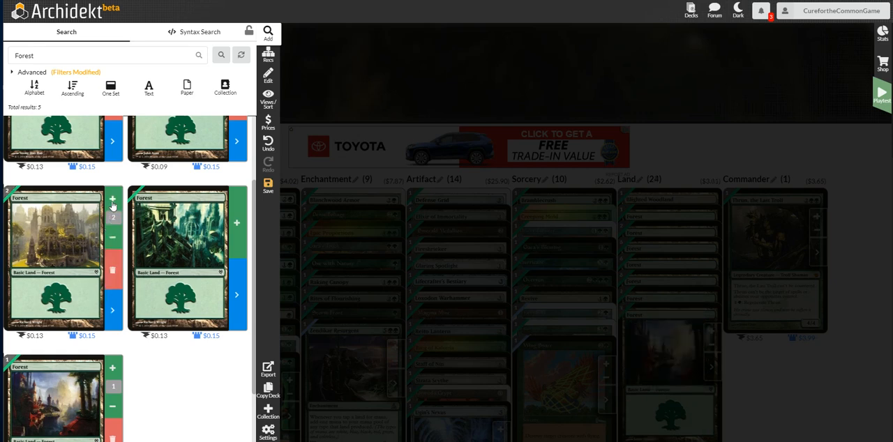
Change the set filter to Champions of Kamigawa and search for Forest cards.
{"action": "left_click", "coordinate": [72, 73]}
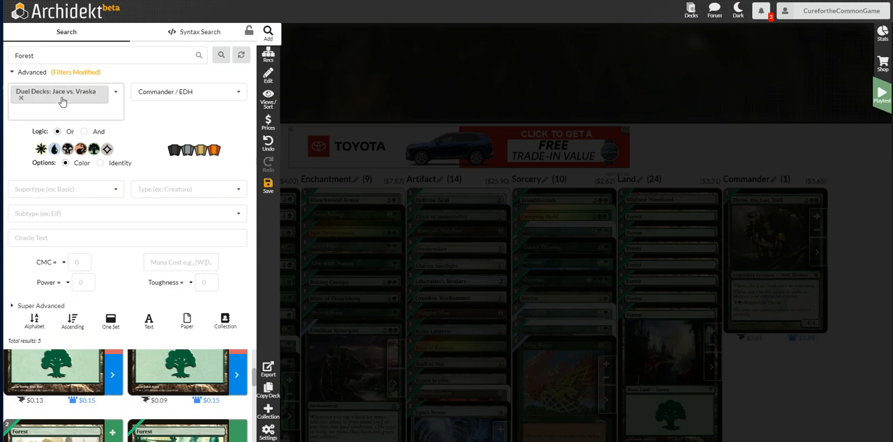
{"action": "left_click", "coordinate": [21, 98]}
{"action": "left_click", "coordinate": [36, 91]}
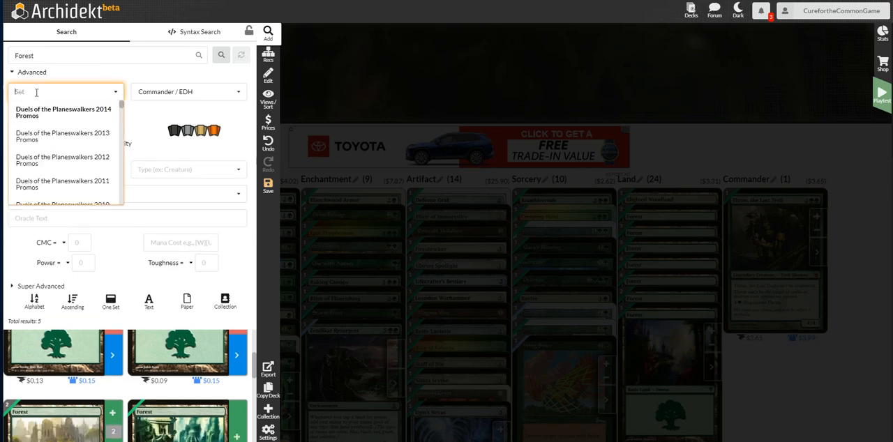
{"action": "type", "text": "champ"}
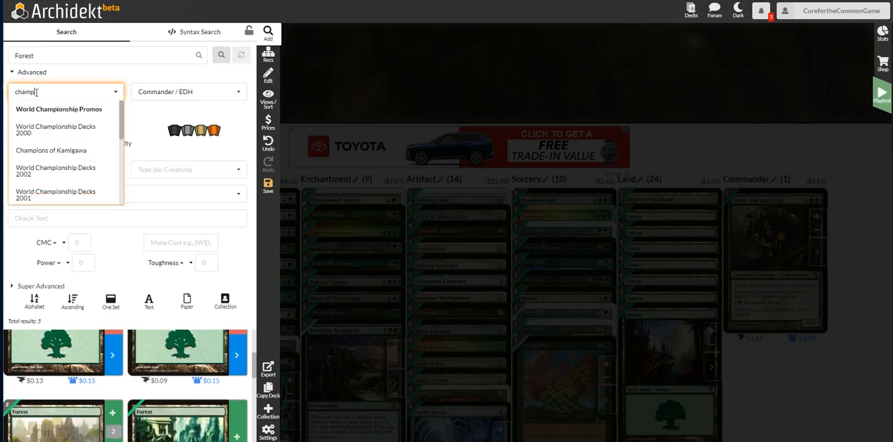
{"action": "type", "text": "ions of"}
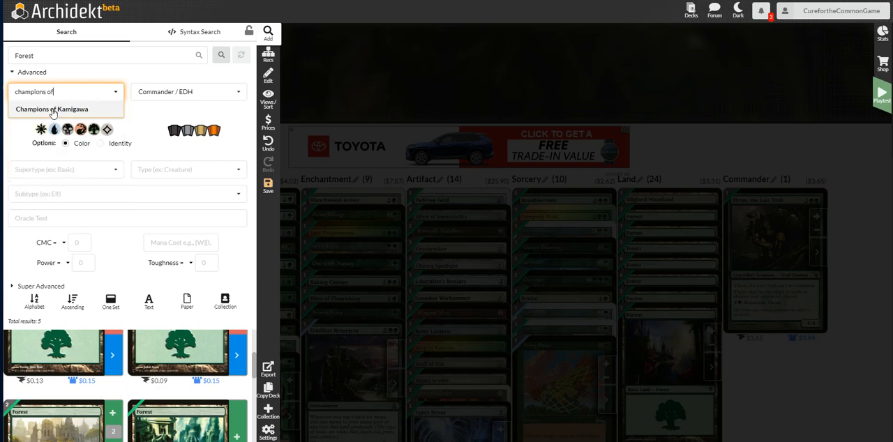
{"action": "left_click", "coordinate": [32, 109]}
{"action": "left_click", "coordinate": [222, 56]}
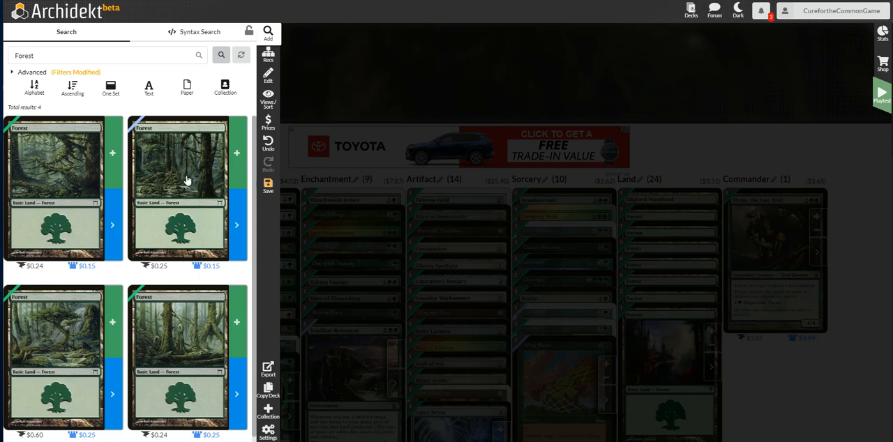
Add five copies of the first $0.24 Champions of Kamigawa Forest, three of the $0.60 one and six of the other $0.24 one.
{"action": "left_click", "coordinate": [112, 153]}
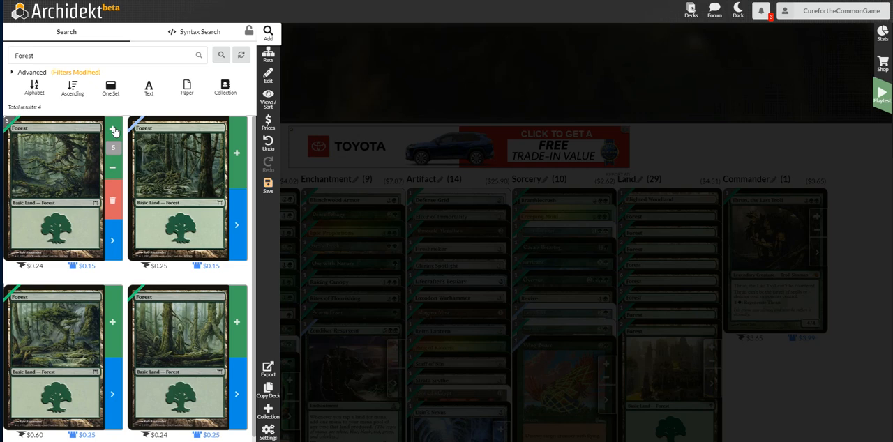
{"action": "left_click", "coordinate": [110, 324]}
{"action": "left_click", "coordinate": [112, 298]}
{"action": "left_click", "coordinate": [112, 297]}
{"action": "left_click", "coordinate": [112, 298]}
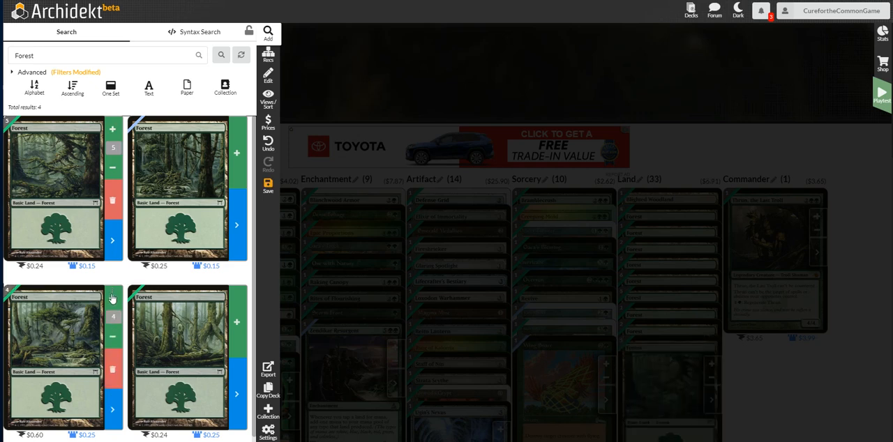
{"action": "left_click", "coordinate": [114, 339]}
{"action": "left_click", "coordinate": [237, 321]}
{"action": "left_click", "coordinate": [237, 300]}
{"action": "left_click", "coordinate": [237, 300]}
{"action": "left_click", "coordinate": [237, 300]}
{"action": "left_click", "coordinate": [237, 300]}
{"action": "left_click", "coordinate": [237, 300]}
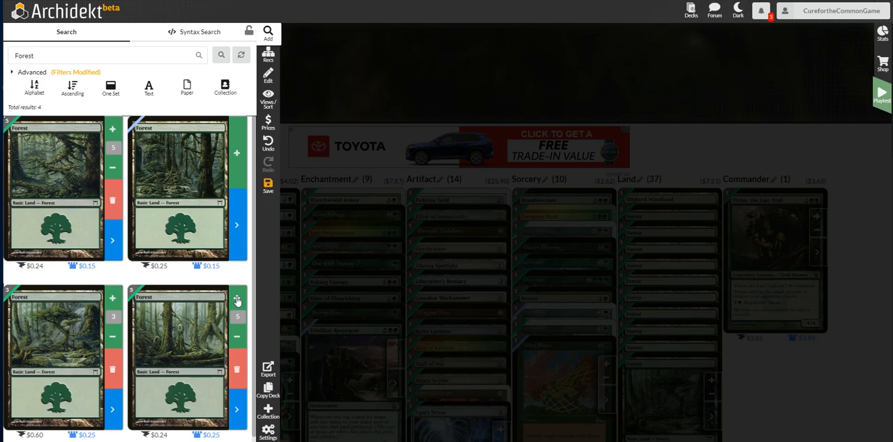
Return to the deck overview and check the deck size.
{"action": "left_click", "coordinate": [354, 89]}
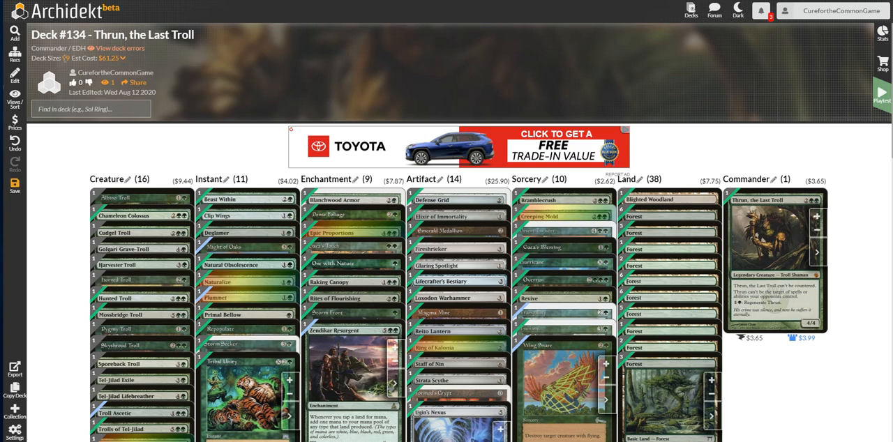
{"action": "left_click_drag", "start_coordinate": [63, 59], "coordinate": [98, 58]}
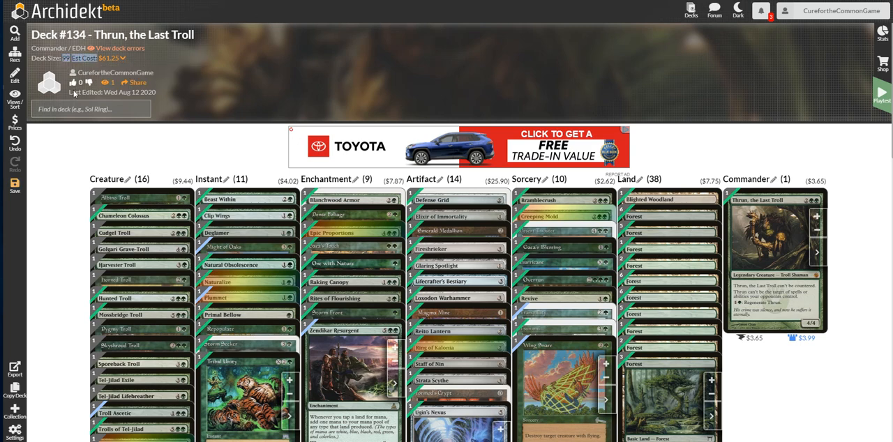
{"action": "left_click", "coordinate": [82, 138]}
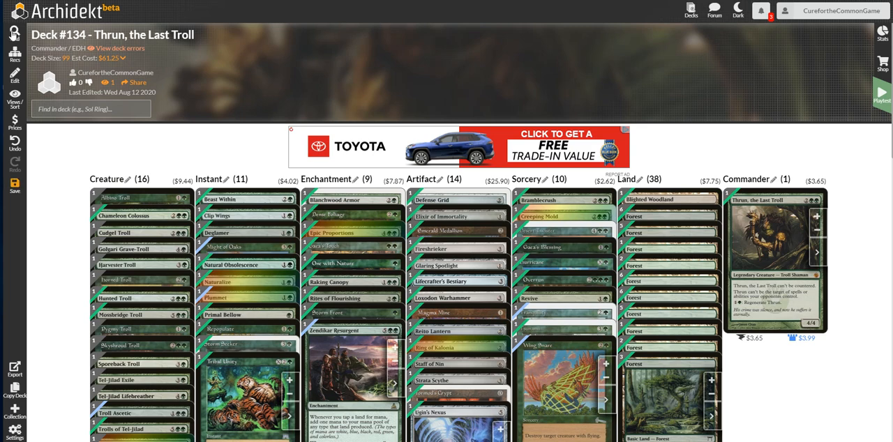
Clear the set filter, search for Return to Nature and add one copy of the $0.07 printing to the deck.
{"action": "left_click", "coordinate": [14, 32]}
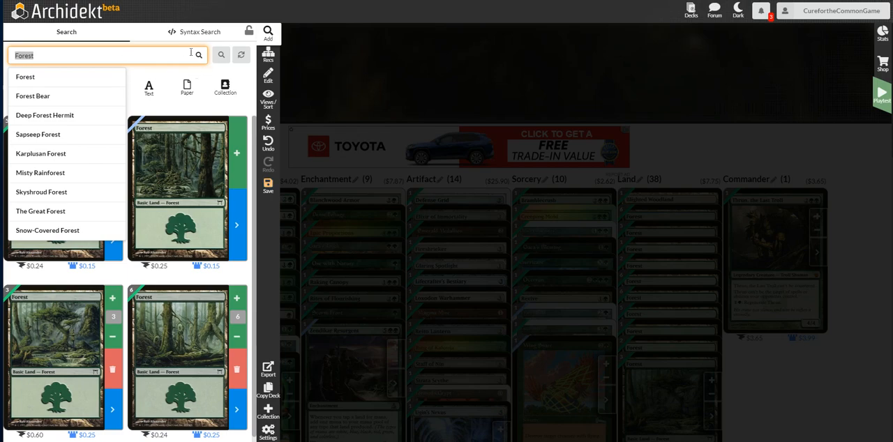
{"action": "left_click", "coordinate": [53, 72]}
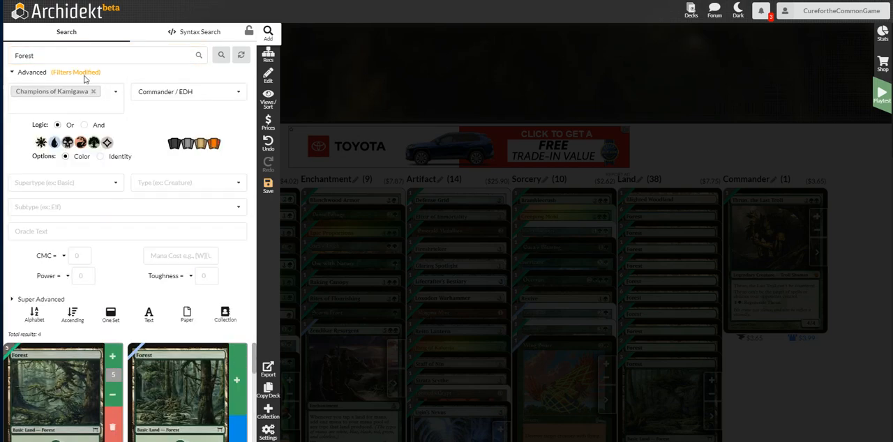
{"action": "left_click", "coordinate": [93, 92]}
{"action": "left_click", "coordinate": [89, 55]}
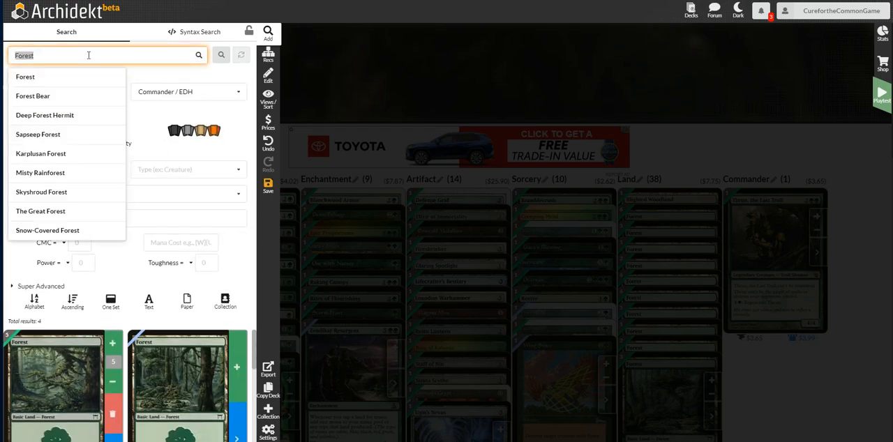
{"action": "type", "text": "return to n"}
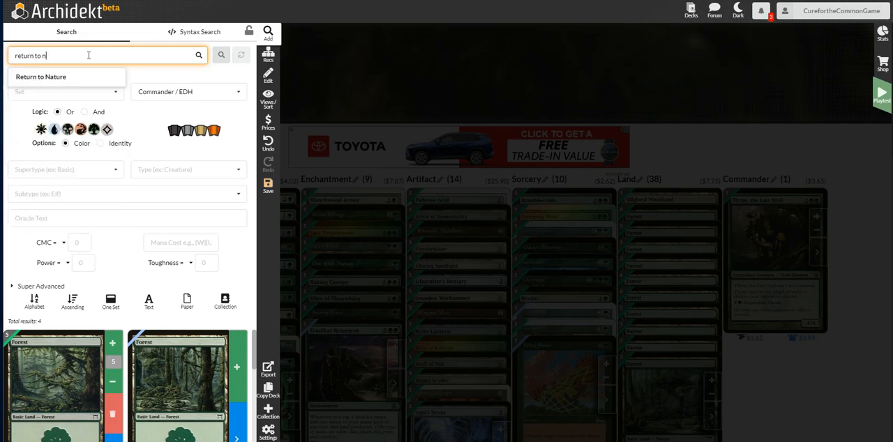
{"action": "left_click", "coordinate": [69, 77]}
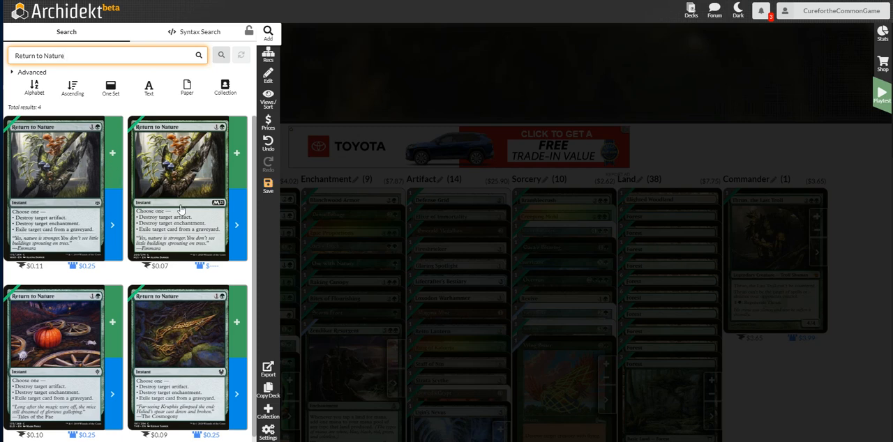
{"action": "left_click", "coordinate": [237, 152]}
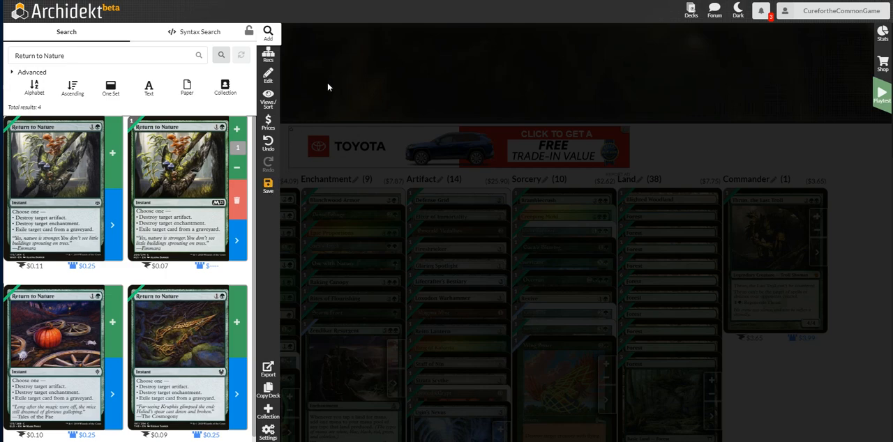
{"action": "left_click", "coordinate": [326, 87]}
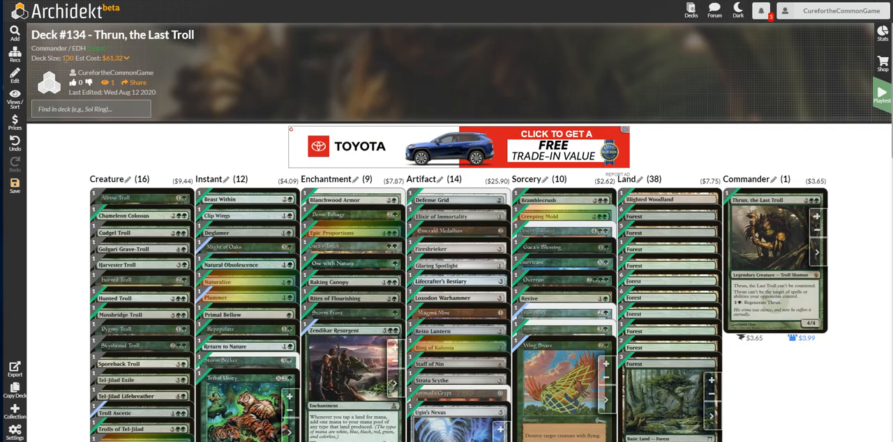
Review the completed card list and save the deck.
{"action": "mouse_move", "coordinate": [110, 63]}
{"action": "scroll", "coordinate": [220, 140], "scroll_direction": "down", "scroll_amount": 2}
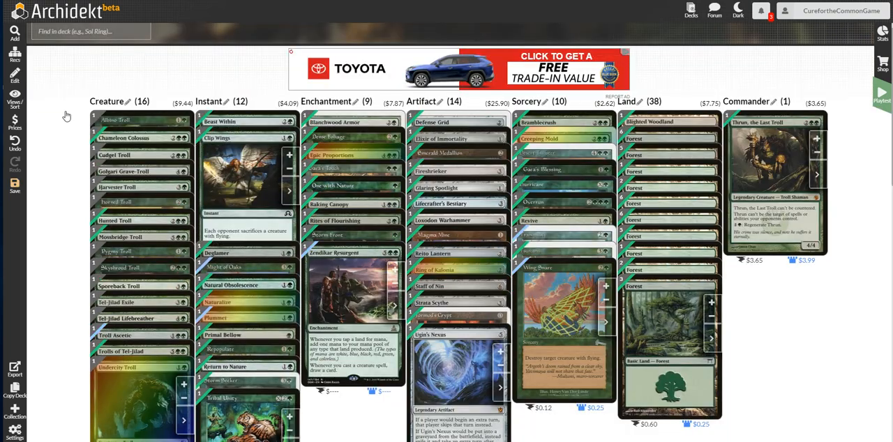
{"action": "left_click", "coordinate": [15, 185]}
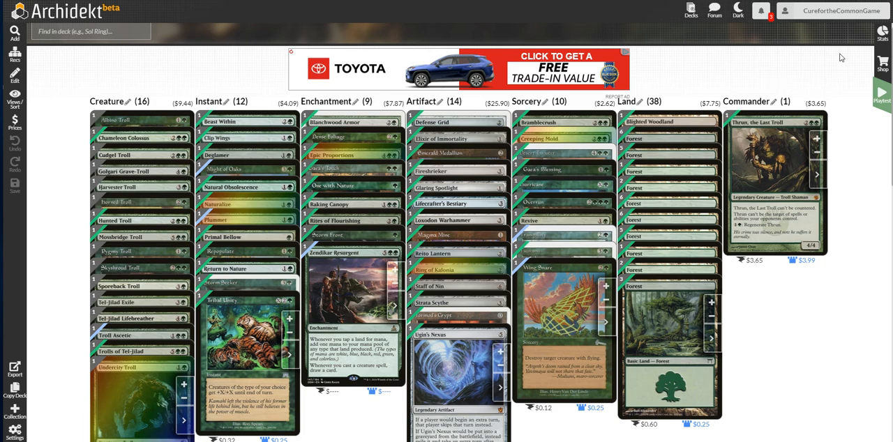
Open the deck statistics and examine the card type chart and the mana curve.
{"action": "left_click", "coordinate": [881, 35]}
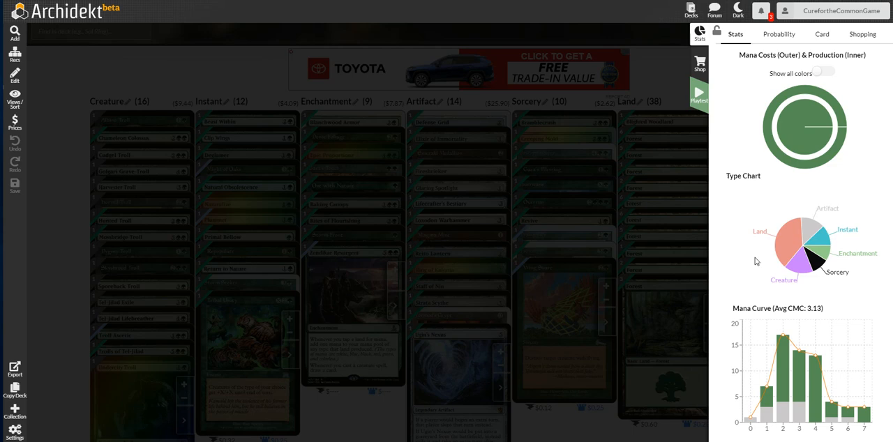
{"action": "mouse_move", "coordinate": [805, 267]}
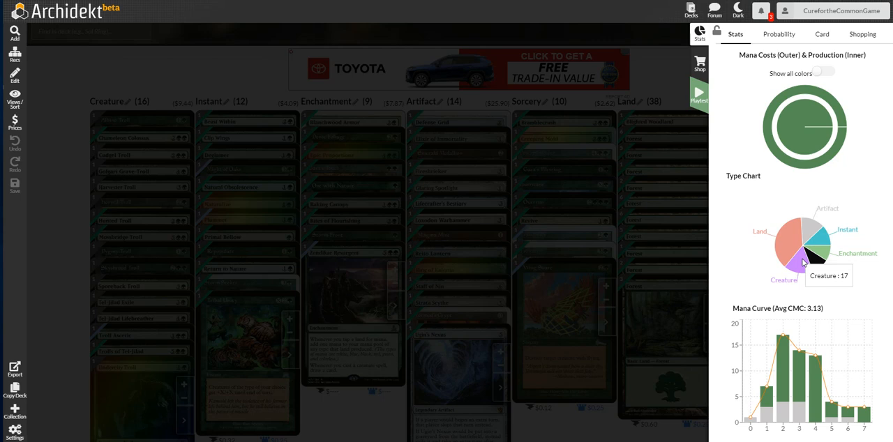
{"action": "mouse_move", "coordinate": [776, 237]}
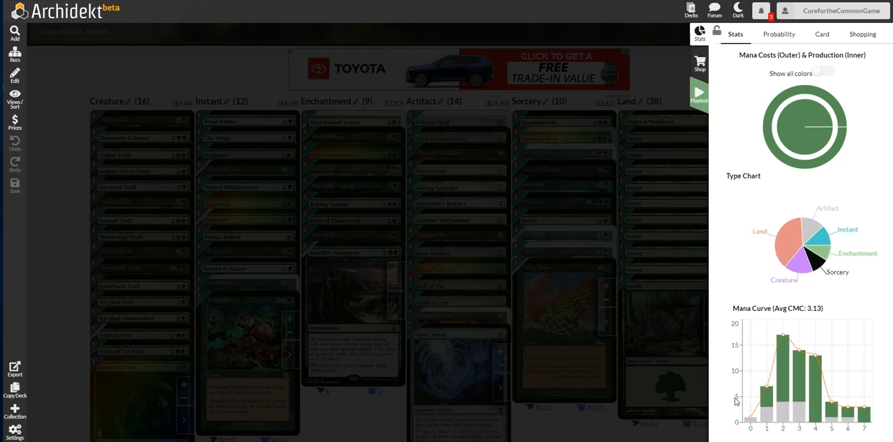
{"action": "mouse_move", "coordinate": [745, 416]}
{"action": "mouse_move", "coordinate": [773, 393]}
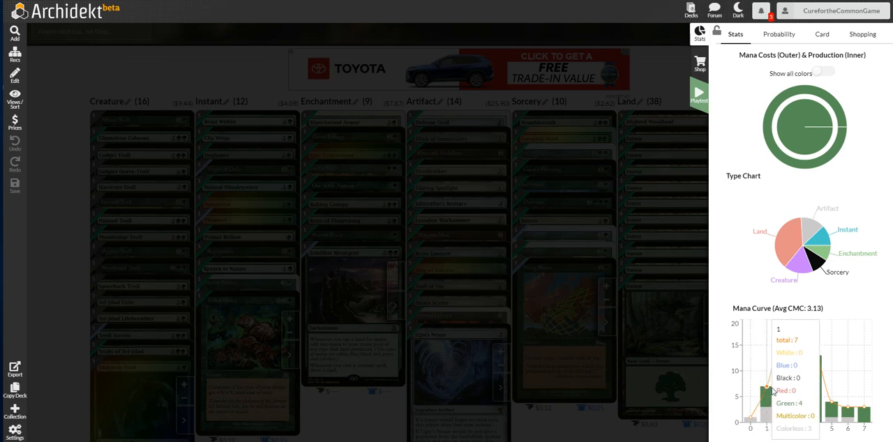
Examine the mana curve and the draw odds of the individual cards at turn 0.
{"action": "mouse_move", "coordinate": [783, 360]}
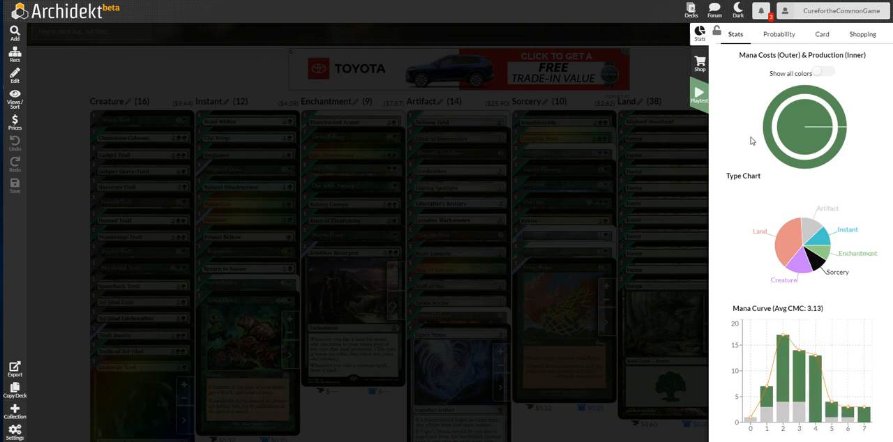
{"action": "left_click", "coordinate": [775, 37]}
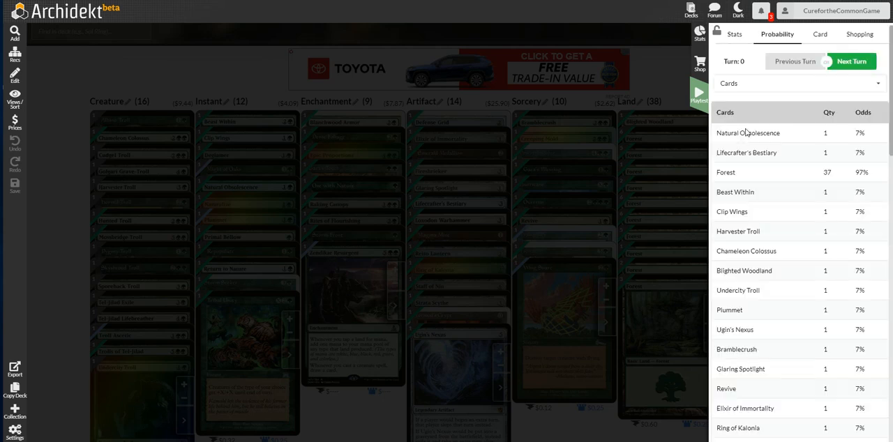
{"action": "scroll", "coordinate": [746, 175], "scroll_direction": "down", "scroll_amount": 5}
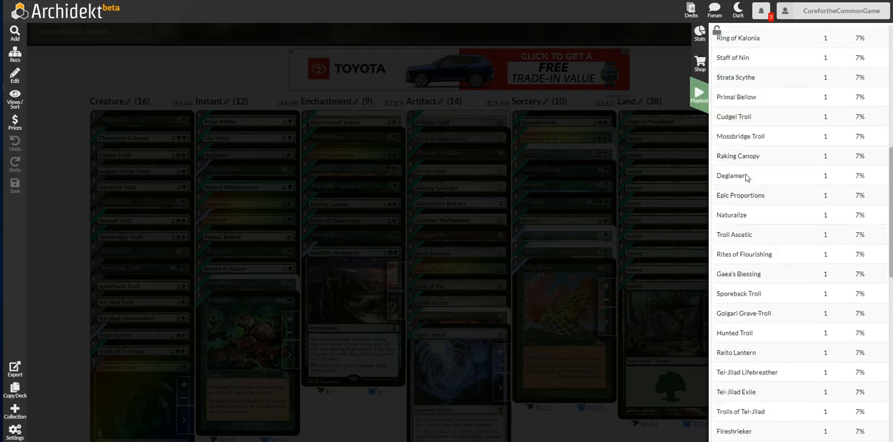
{"action": "scroll", "coordinate": [745, 177], "scroll_direction": "down", "scroll_amount": 5}
{"action": "scroll", "coordinate": [744, 177], "scroll_direction": "up", "scroll_amount": 1}
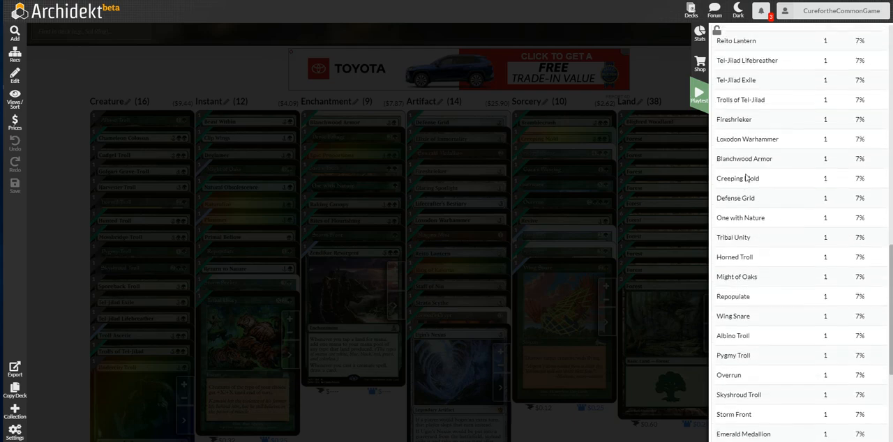
{"action": "scroll", "coordinate": [745, 177], "scroll_direction": "up", "scroll_amount": 9}
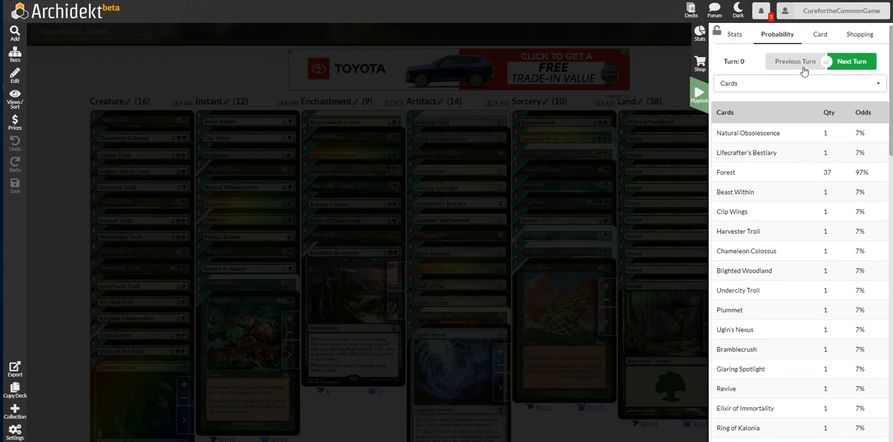
Check the card information view and the deck's store prices for all cards excluding maybeboards, and return to the statistics.
{"action": "left_click", "coordinate": [822, 38]}
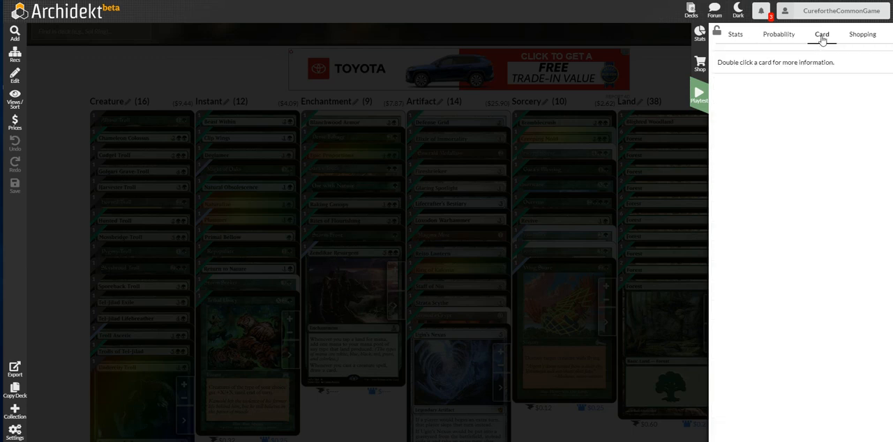
{"action": "left_click", "coordinate": [855, 38]}
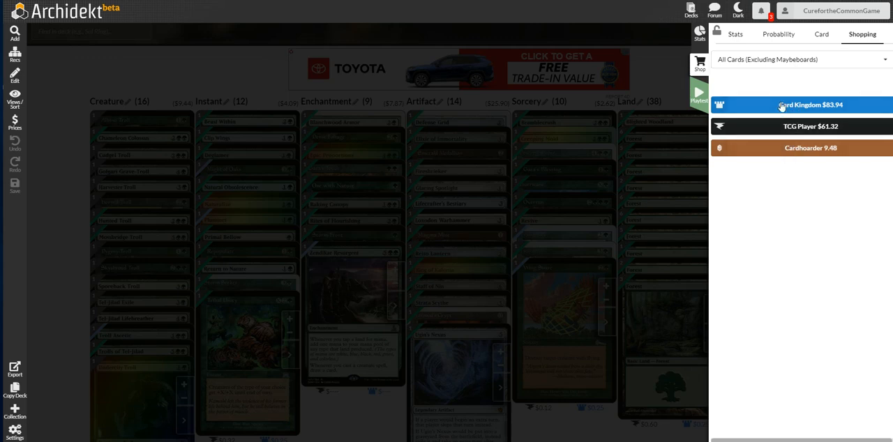
{"action": "left_click", "coordinate": [734, 35]}
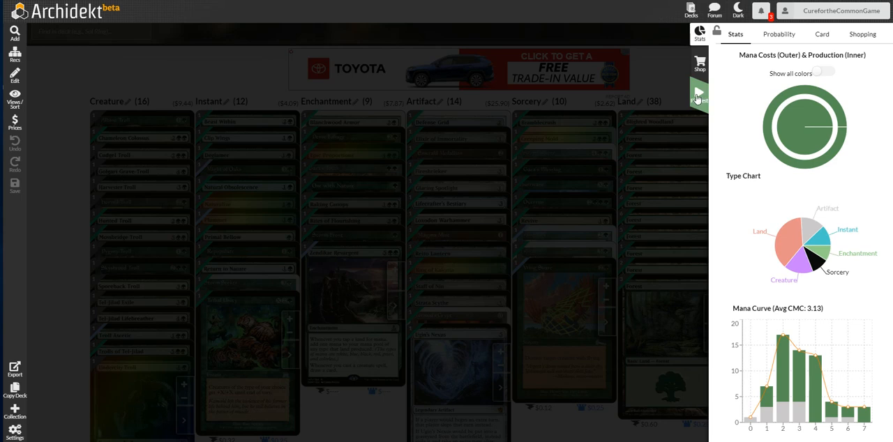
Start a playtest of the deck.
{"action": "left_click", "coordinate": [709, 106]}
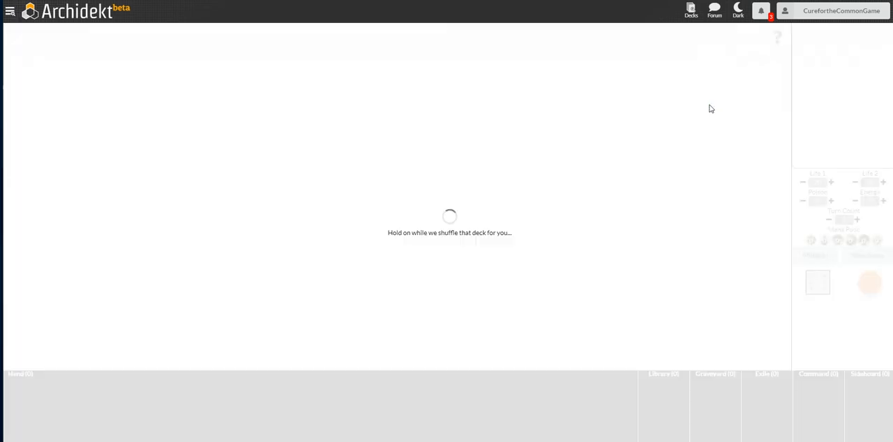